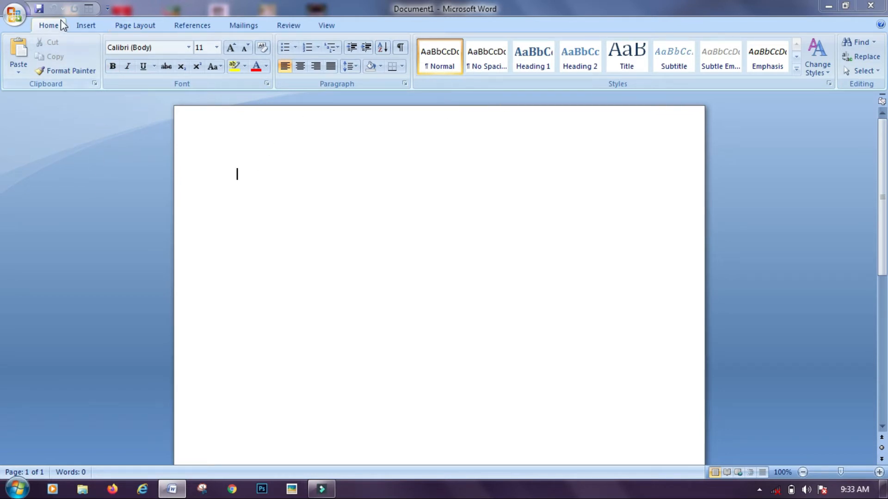
Browse the Insert through View ribbon tabs, return to Home, and glance at Quick Access customisation
click(86, 25)
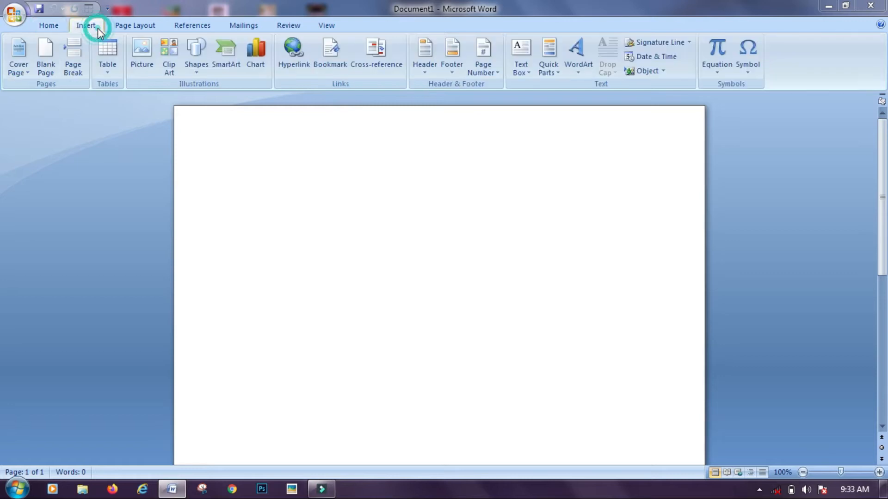
click(123, 26)
click(199, 26)
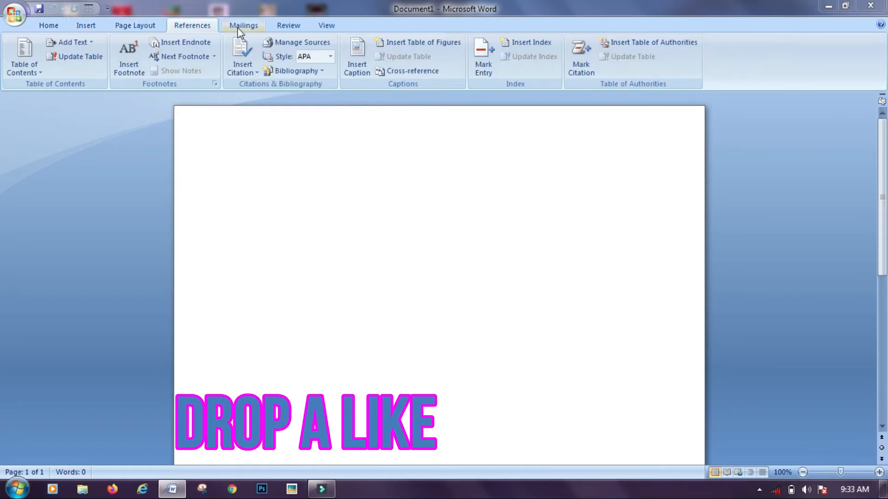
click(238, 27)
click(290, 27)
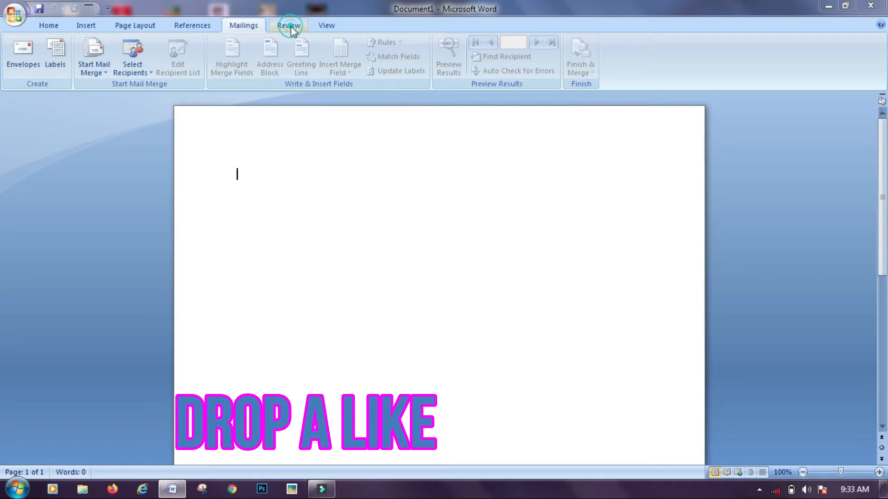
click(321, 26)
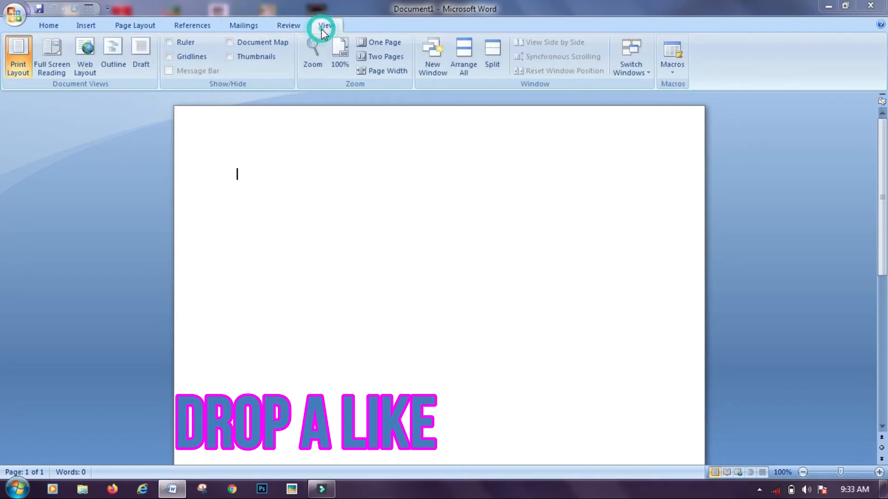
click(49, 27)
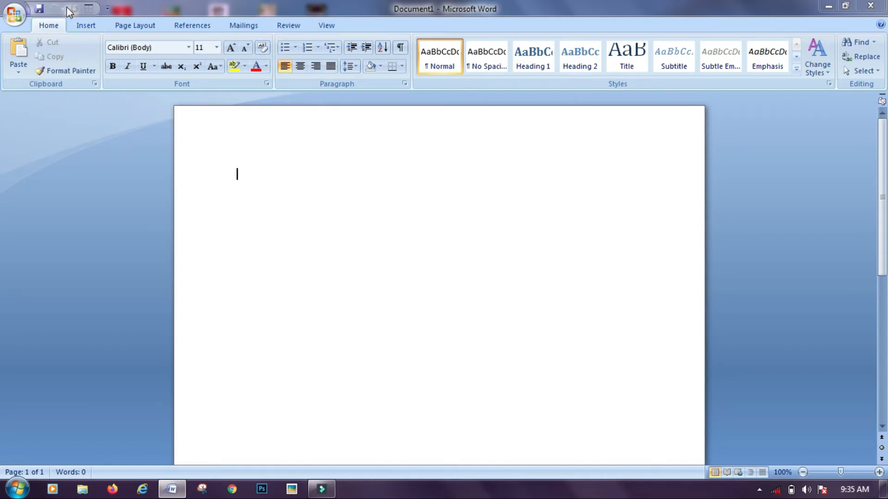
click(107, 8)
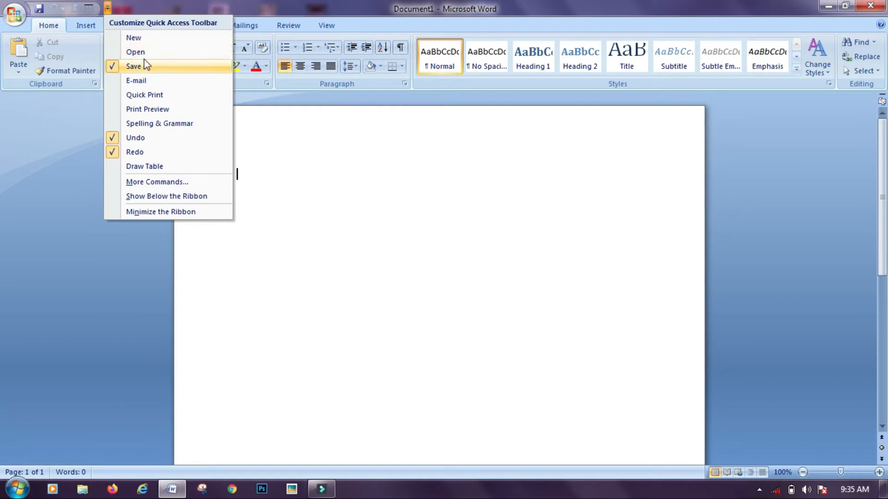
click(41, 148)
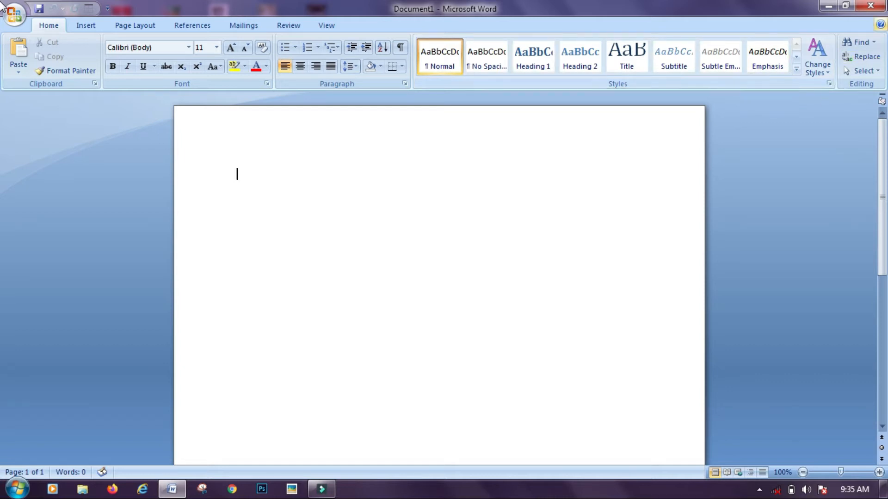
Close Word, select and deselect some desktop icons, then relaunch Word
click(869, 10)
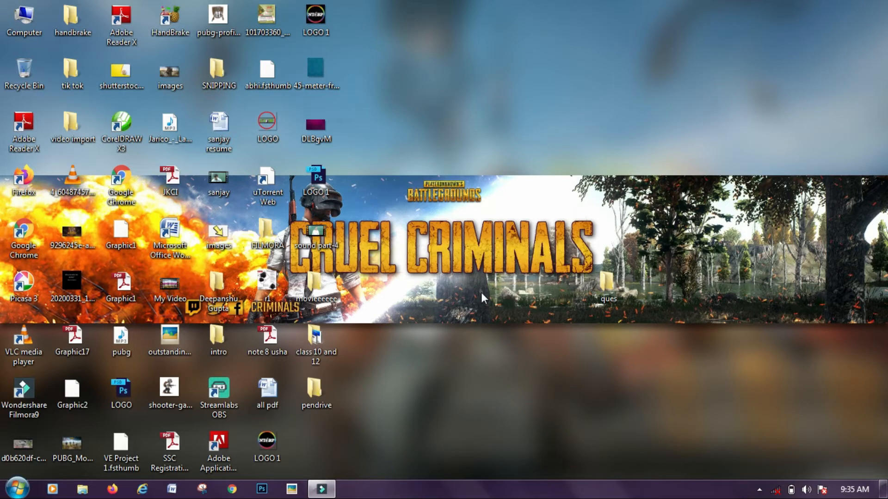
drag(480, 292, 157, 453)
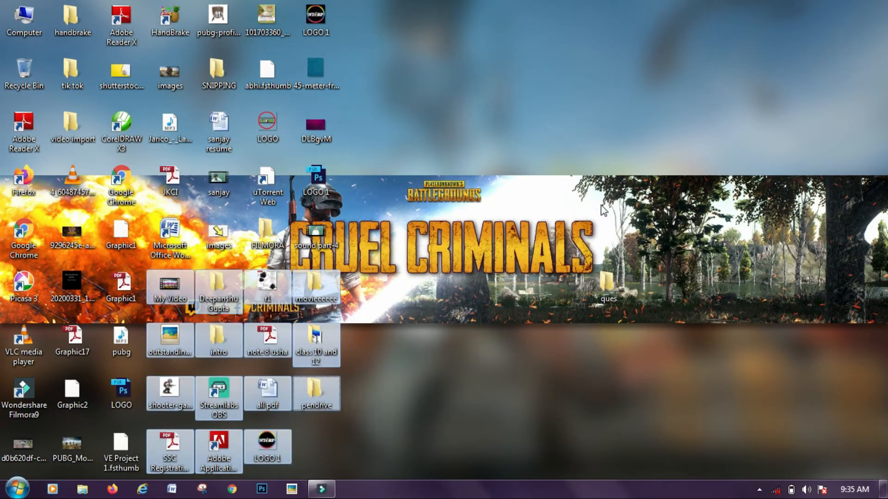
click(458, 338)
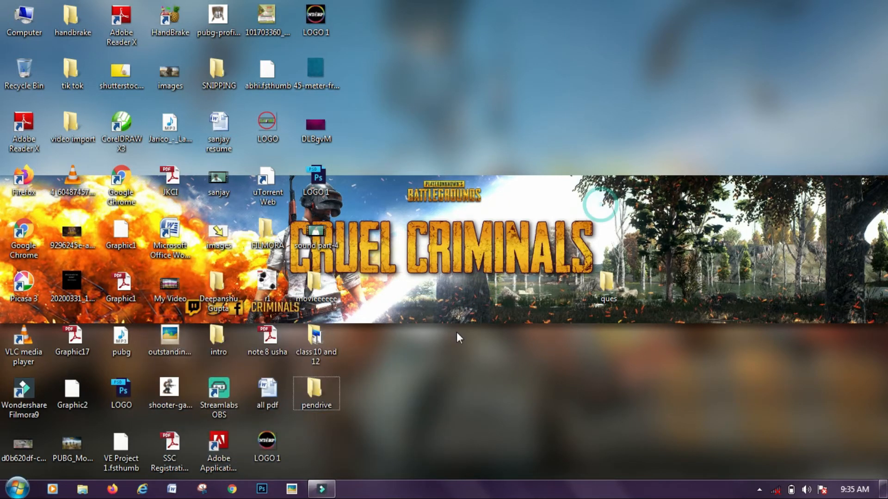
click(173, 493)
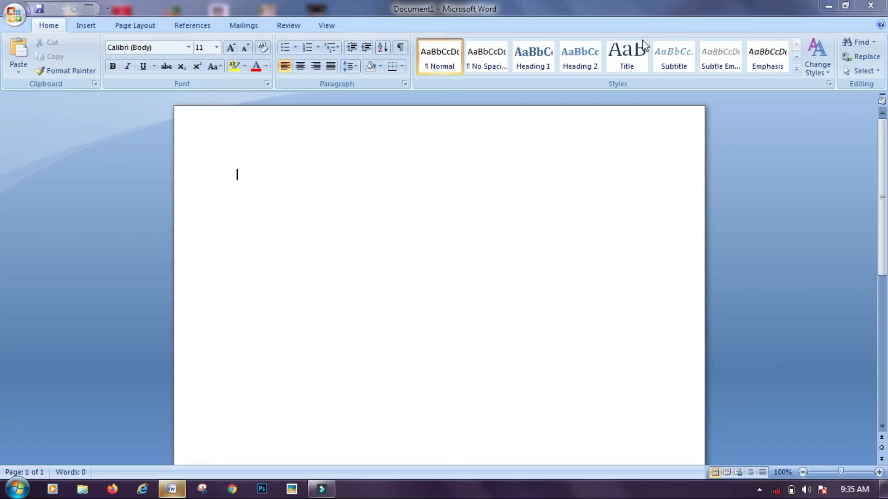
Minimise, restore and resize the Word window, ending maximised again
click(830, 5)
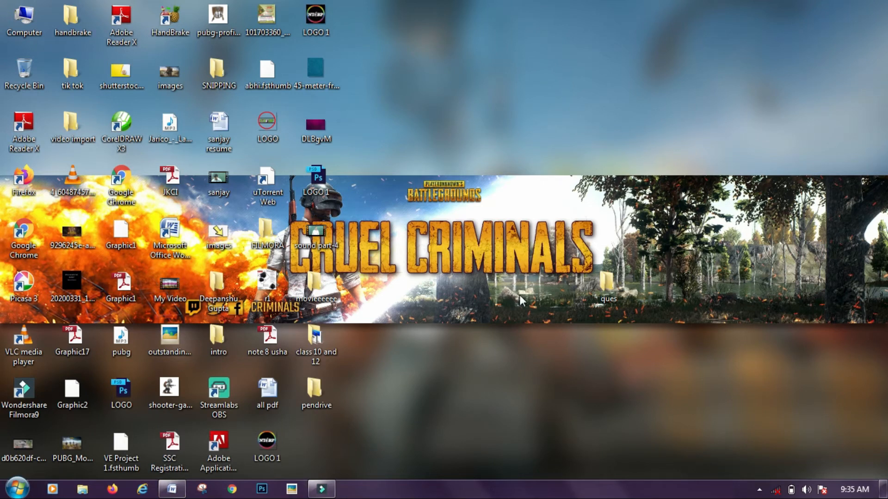
click(180, 489)
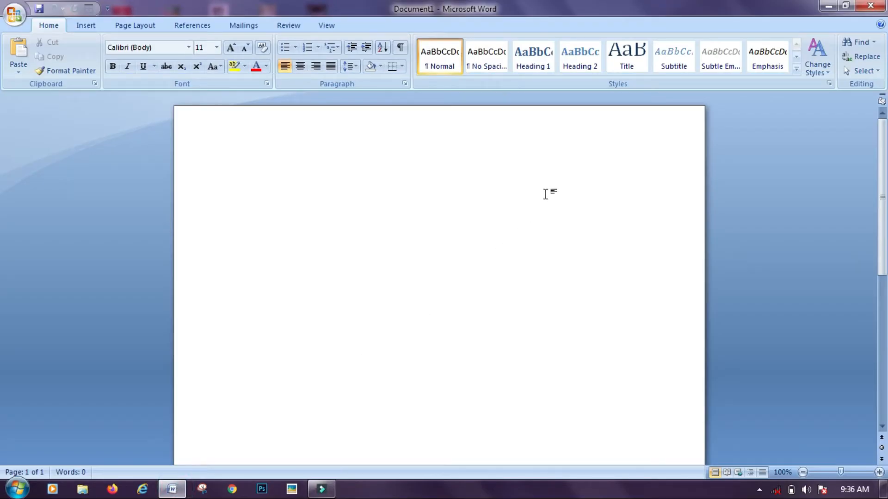
click(831, 6)
click(845, 6)
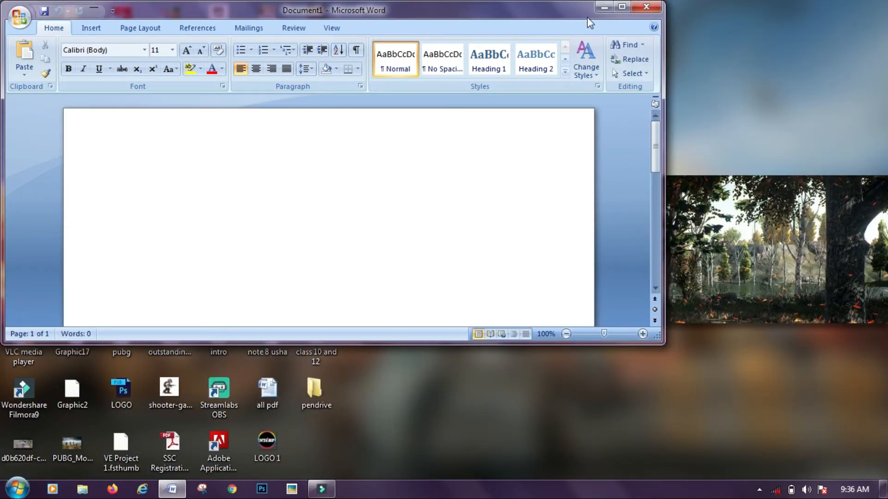
click(622, 7)
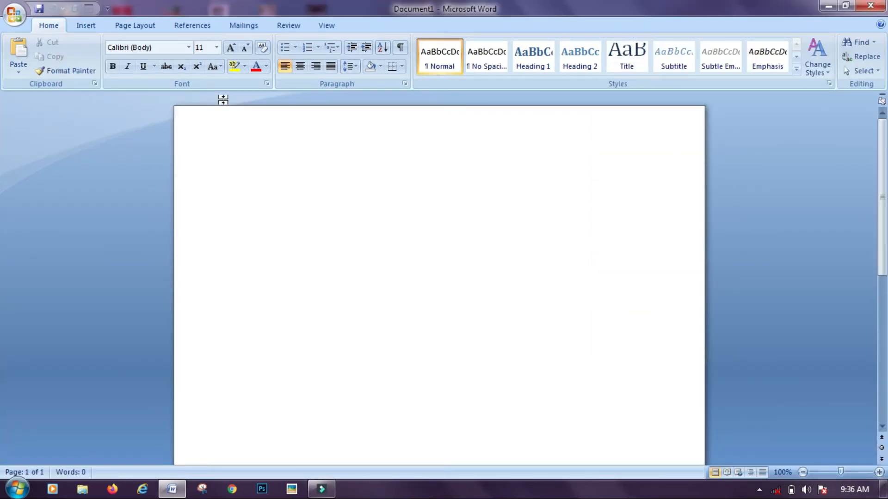
Look over the Office menu's recent documents, then scroll the page
click(18, 15)
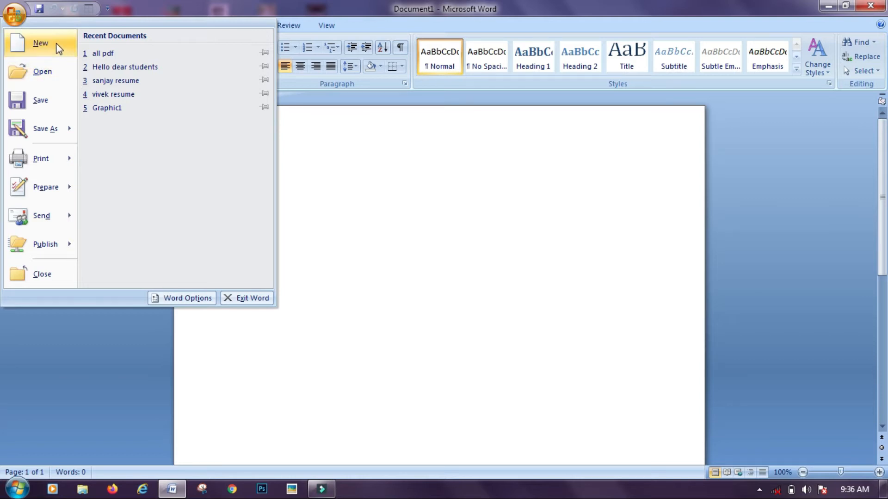
click(354, 145)
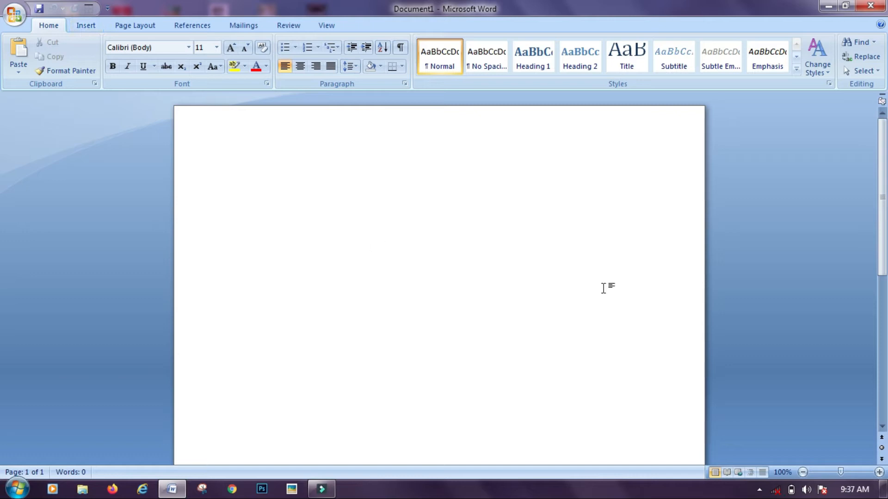
drag(884, 186, 887, 126)
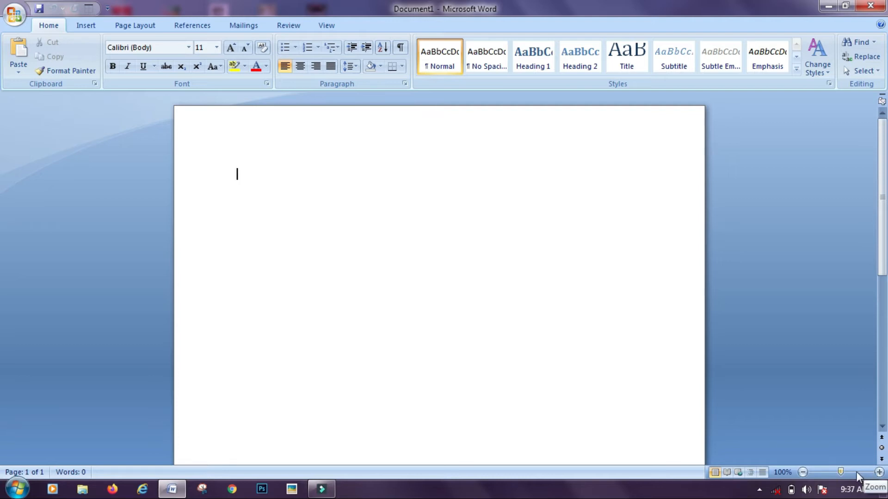
Zoom the page in four steps, then back out five steps
click(878, 472)
click(879, 472)
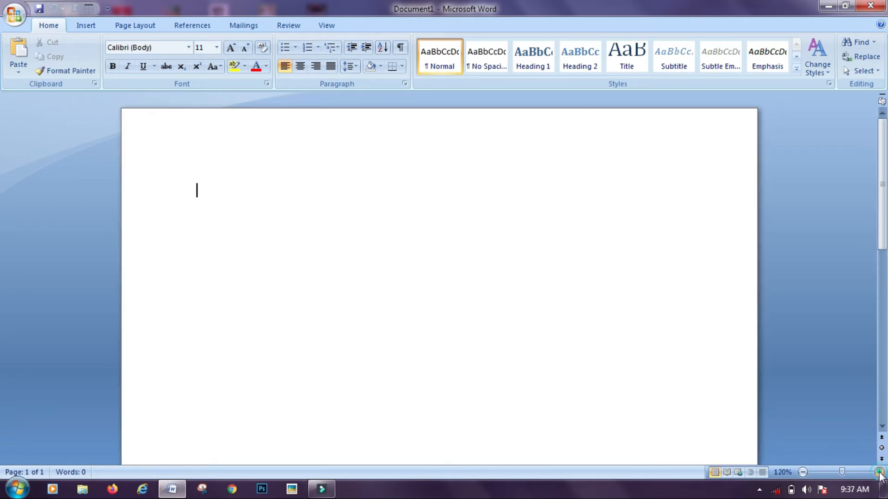
click(878, 472)
click(879, 472)
click(879, 472)
click(878, 472)
click(878, 472)
click(878, 472)
click(878, 472)
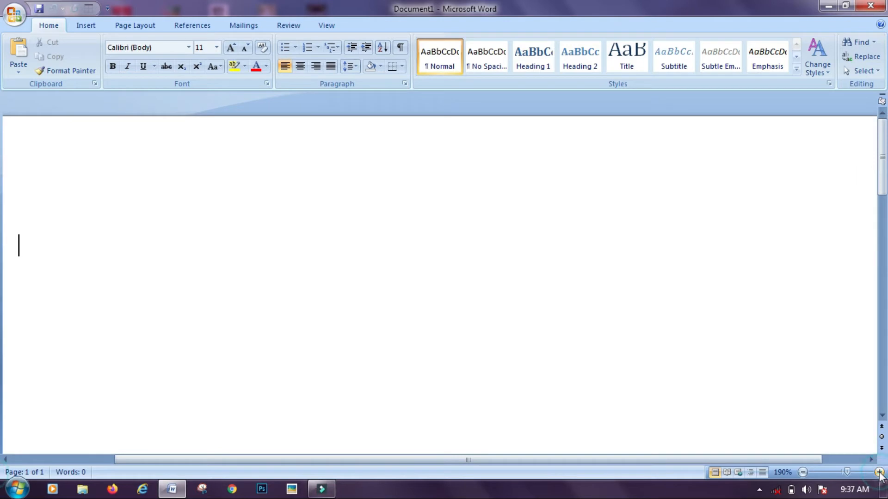
click(803, 472)
click(803, 472)
click(803, 472)
click(803, 472)
click(802, 472)
click(802, 472)
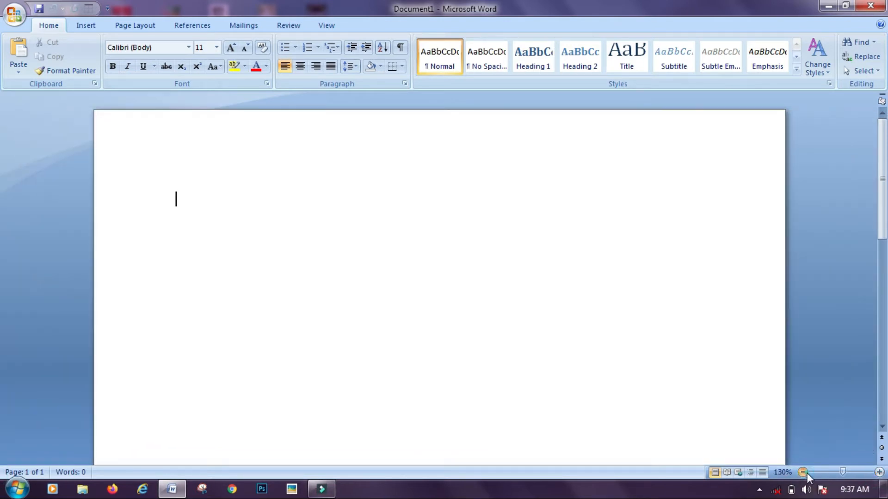
click(803, 472)
click(802, 472)
click(802, 472)
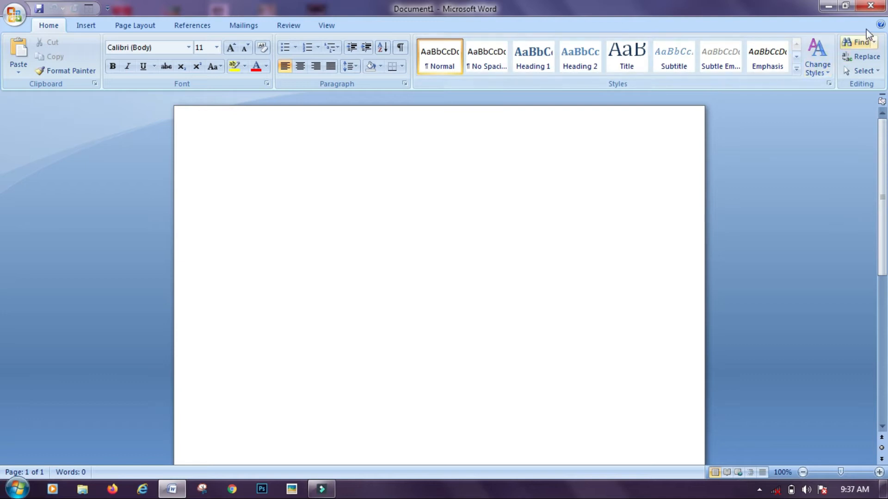
Open and close Word Help, then open and dismiss the Office menu
click(880, 25)
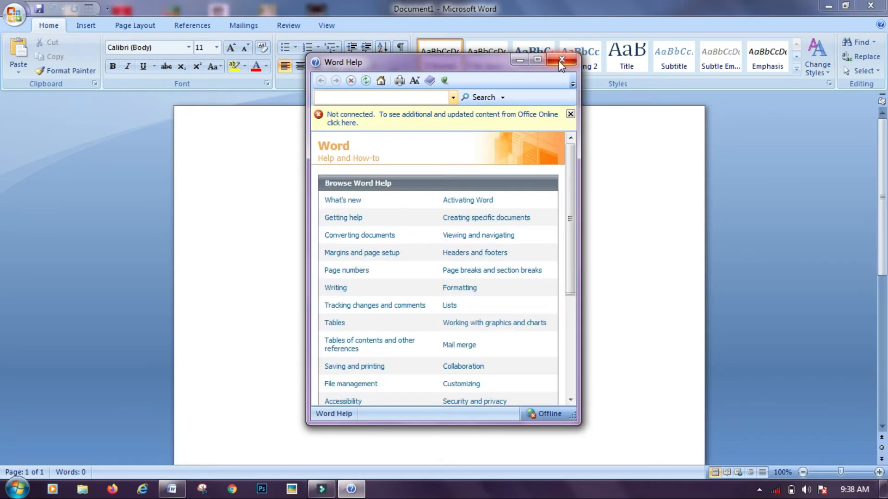
click(560, 60)
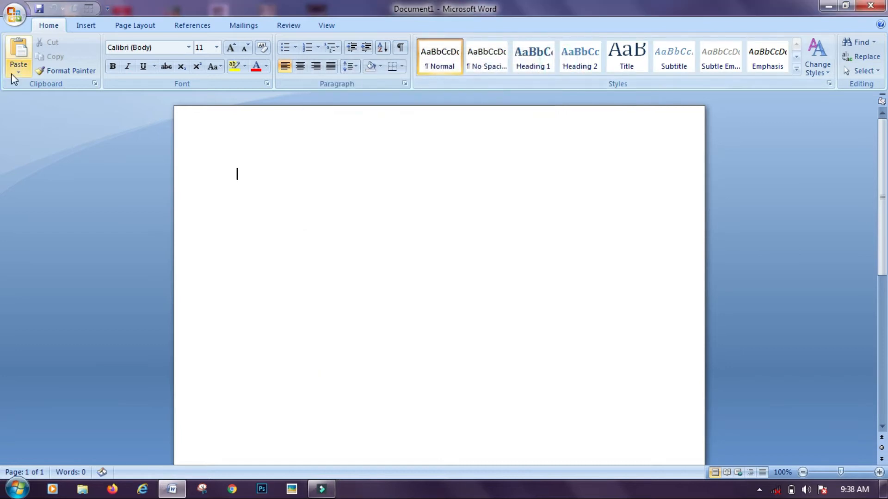
click(13, 15)
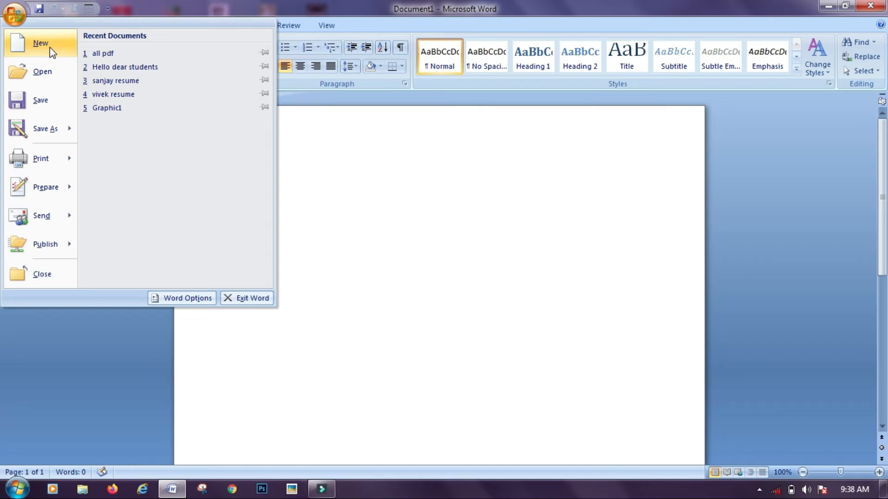
click(370, 174)
Type 'bjsdhcvklfxvpfud' into Document1, then open and close a new blank Document2
text(bjsdhcvklfxvpfud)
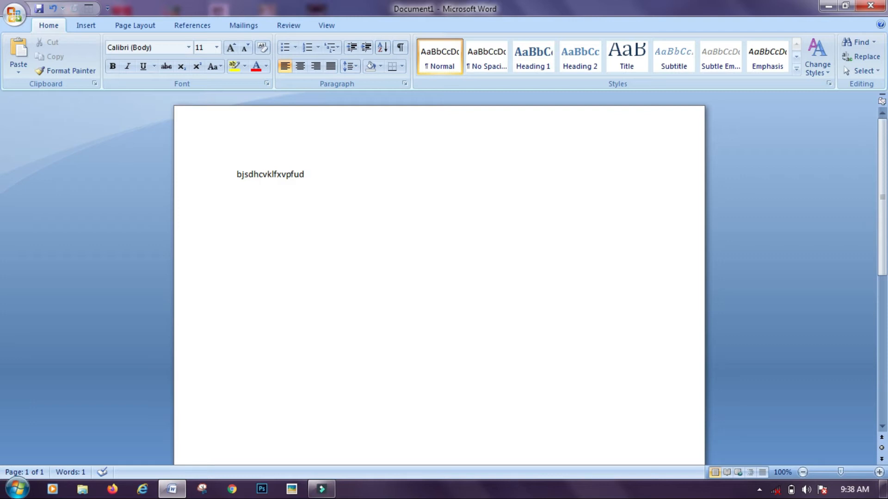
key(ctrl+n)
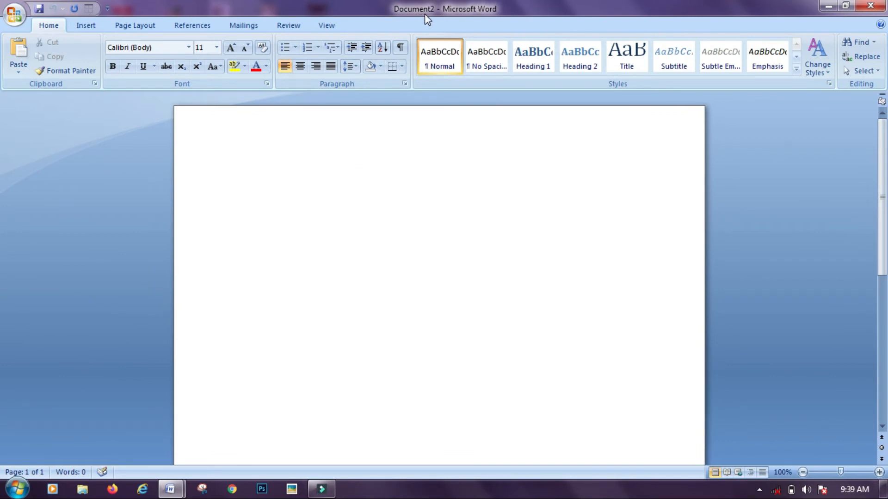
click(881, 5)
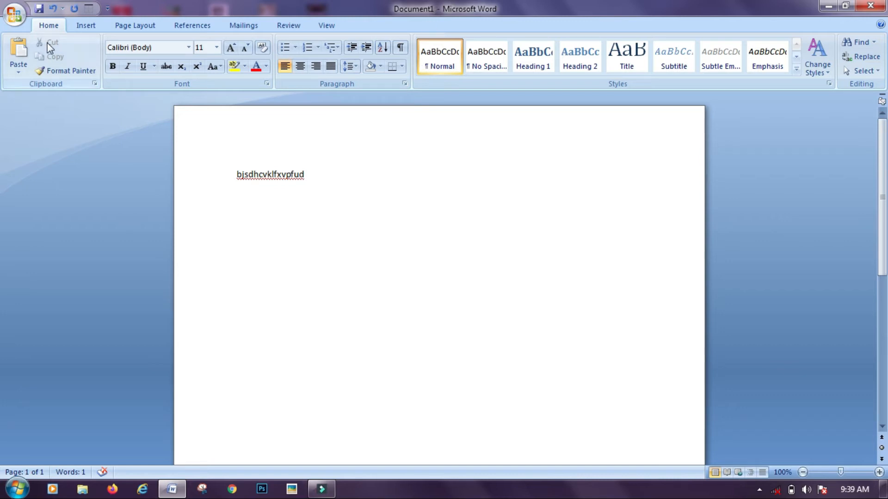
Create Document3 by choosing Blank document in the New Document dialog
click(14, 13)
click(29, 41)
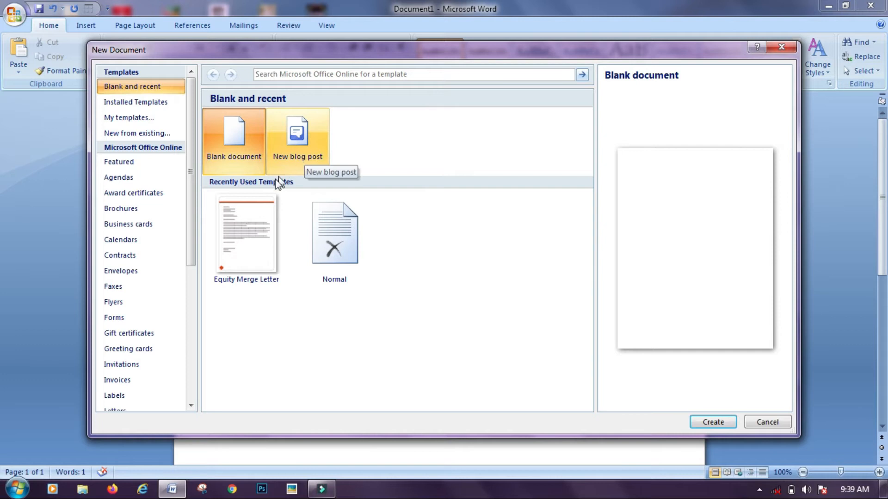
click(254, 159)
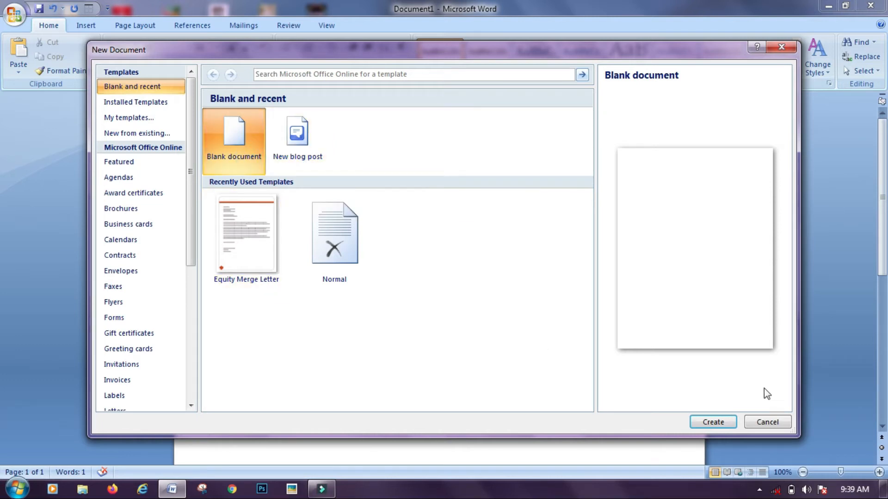
click(708, 421)
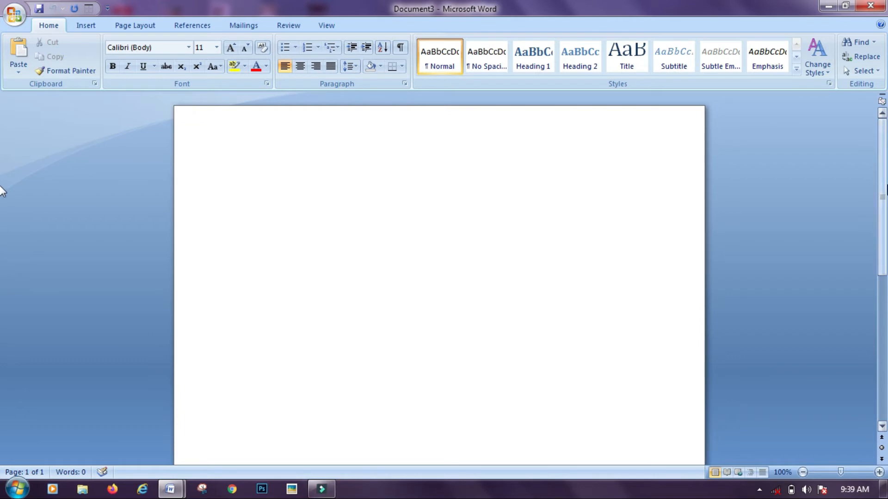
Close Document3, then bring up the Open dialog and cancel it without opening a file
click(871, 5)
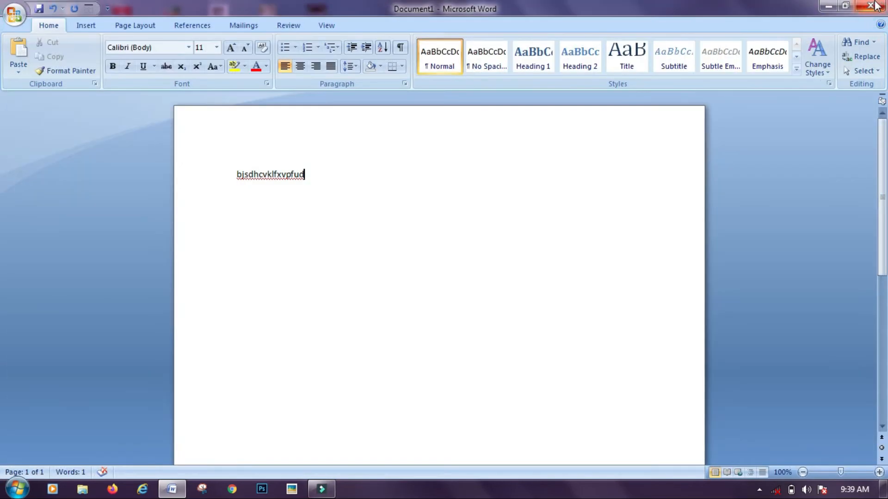
click(16, 18)
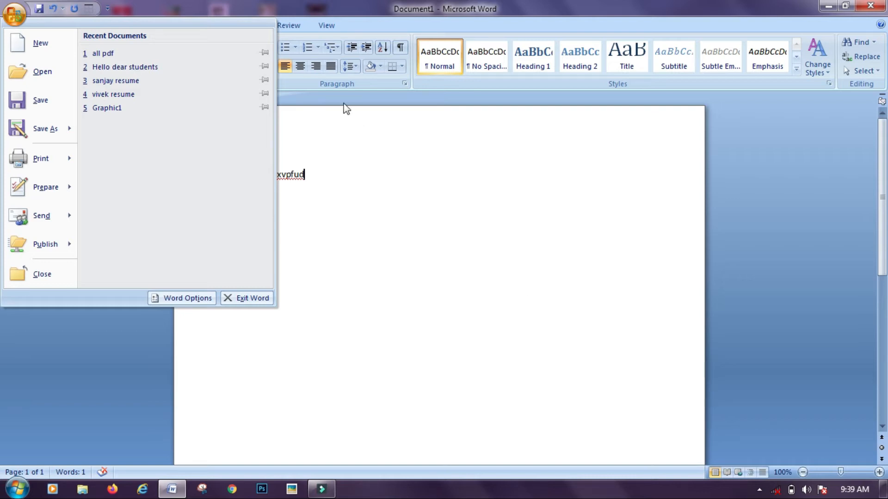
click(16, 72)
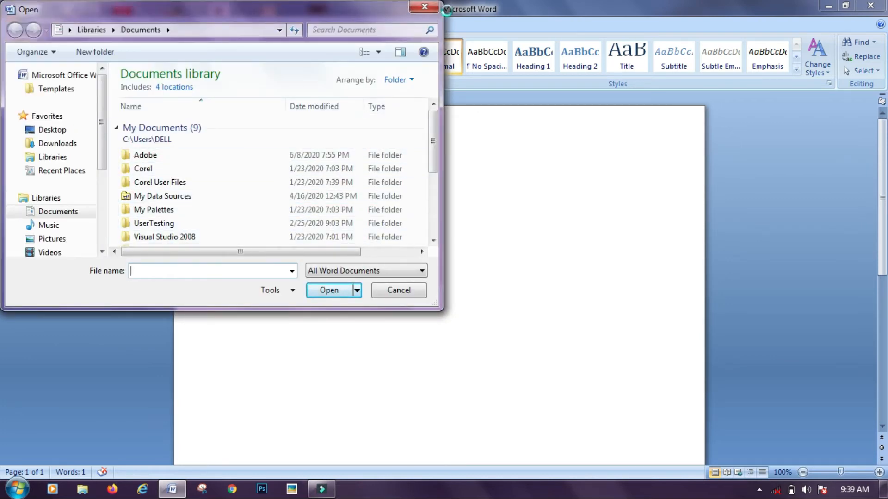
click(423, 7)
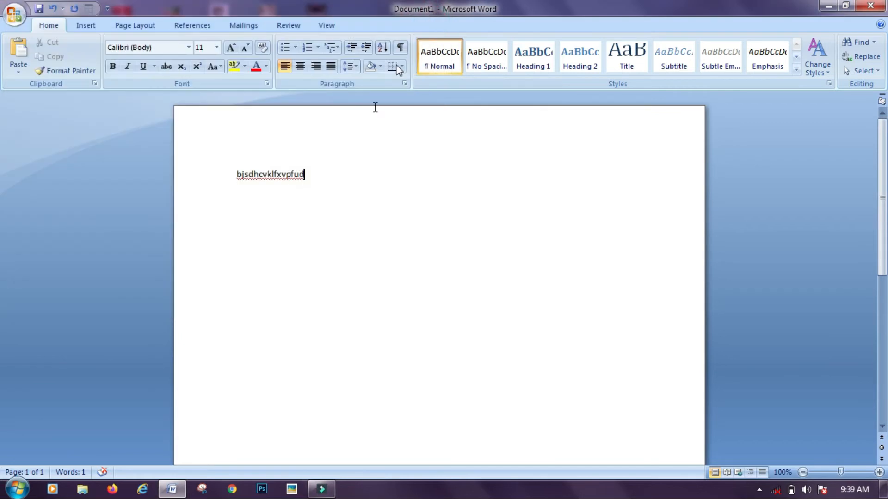
Open and dismiss the Office menu, then bring up Save As proposing 'bjsdhcvklfxvpfud' as file name
click(15, 16)
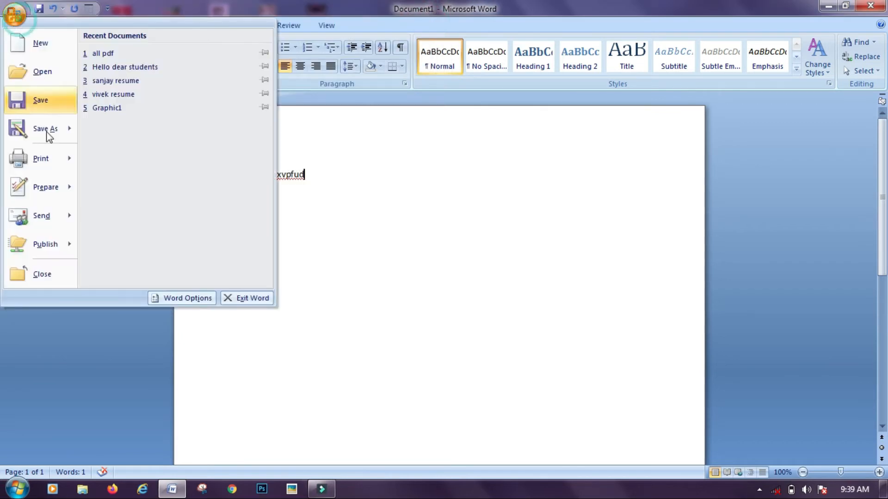
click(471, 217)
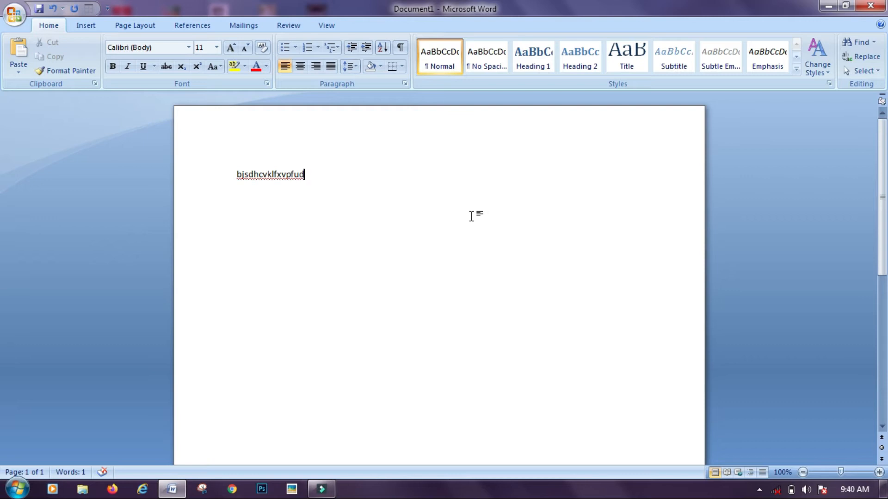
key(ctrl+s)
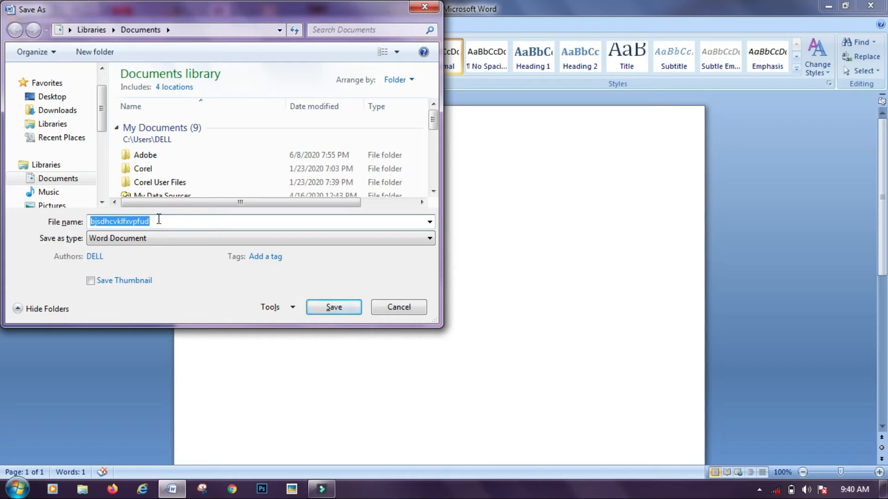
Enter 'ntorp class 1' as the file name and save the document
text(ntor)
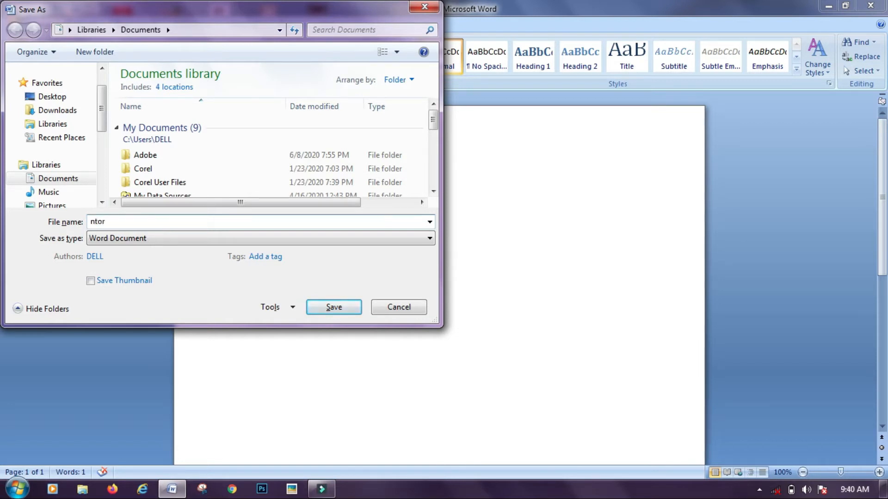
text(p class 1)
click(347, 308)
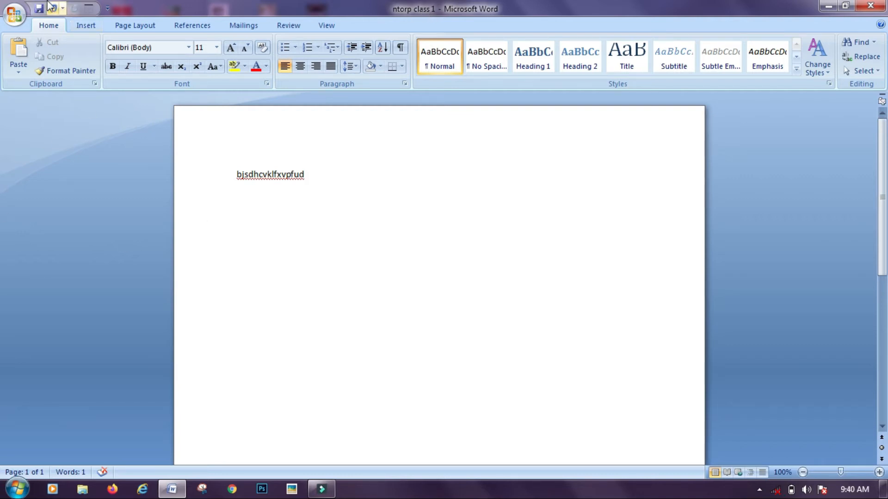
Reopen the Office menu and show the Save As and Print submenus
click(14, 16)
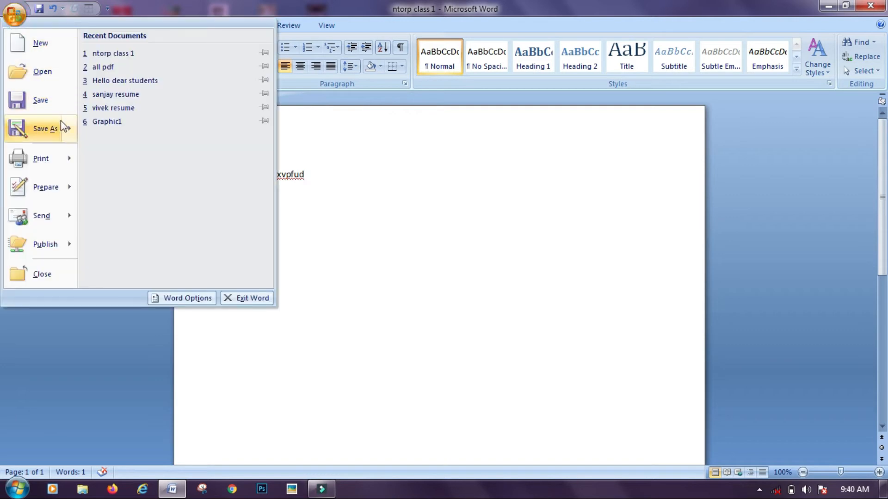
click(545, 349)
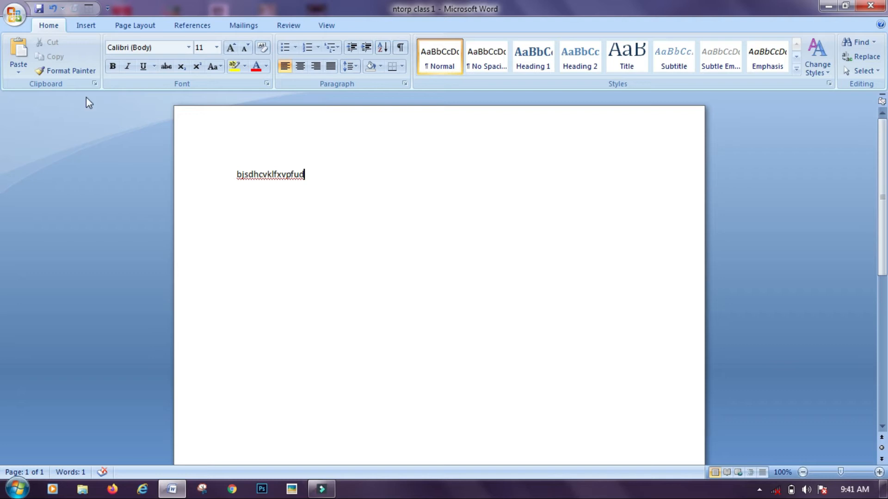
click(15, 18)
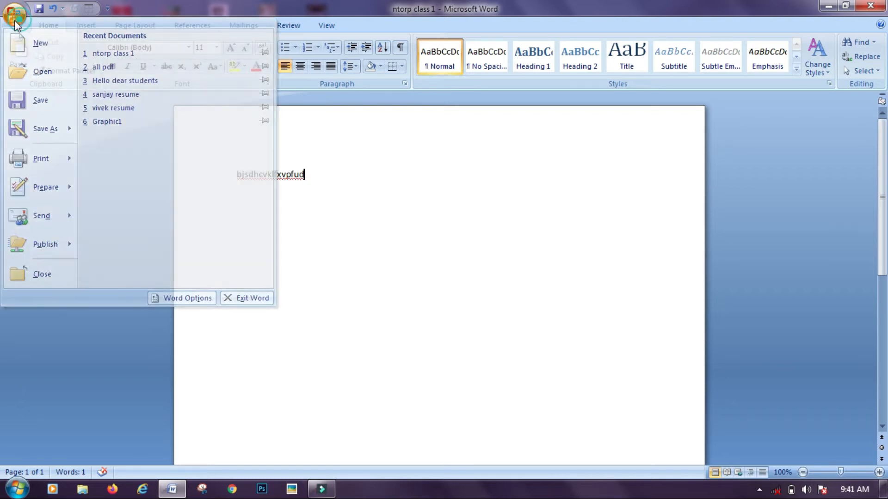
click(15, 20)
click(16, 20)
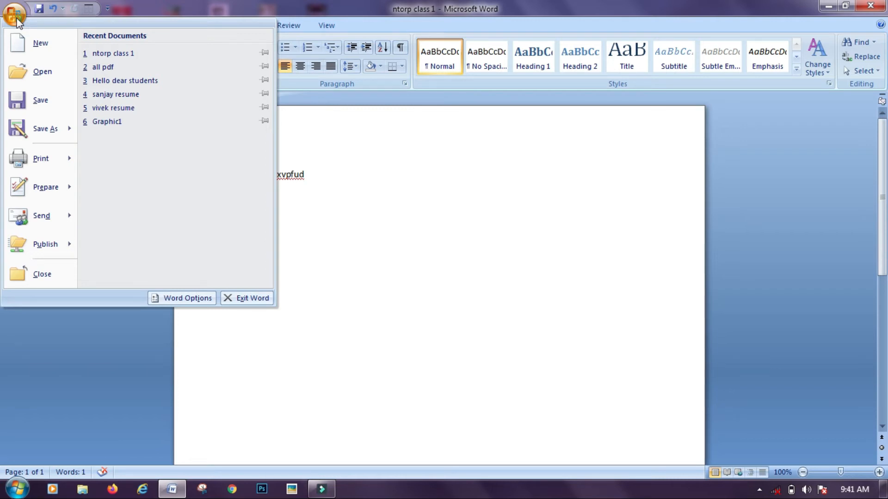
mouse_move(46, 129)
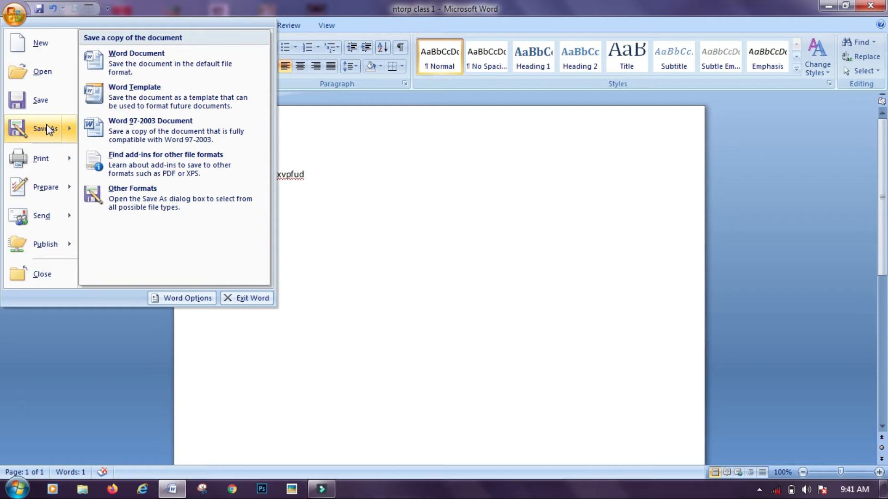
mouse_move(40, 158)
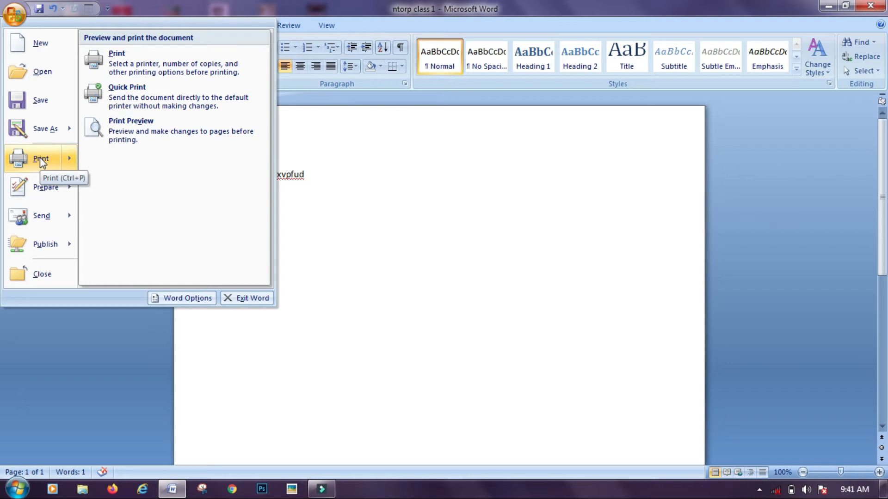
Show the Print Preview of 'ntorp class 1', then close it to resume editing
click(166, 145)
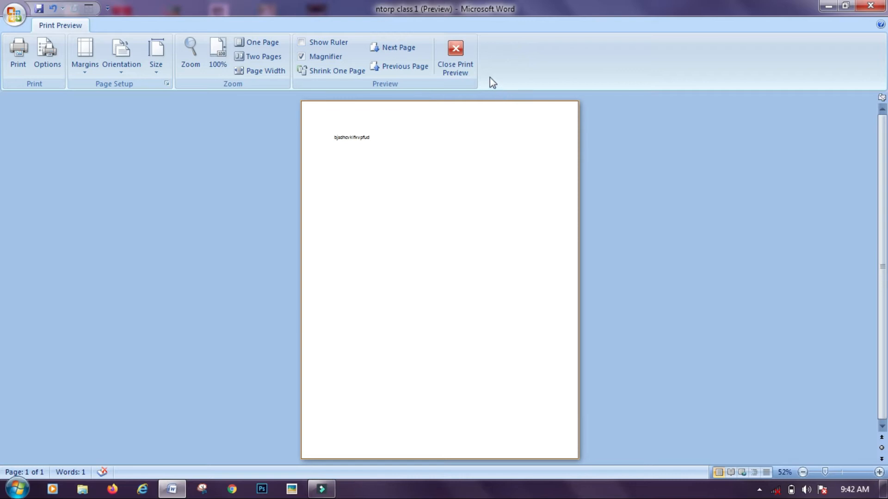
click(450, 65)
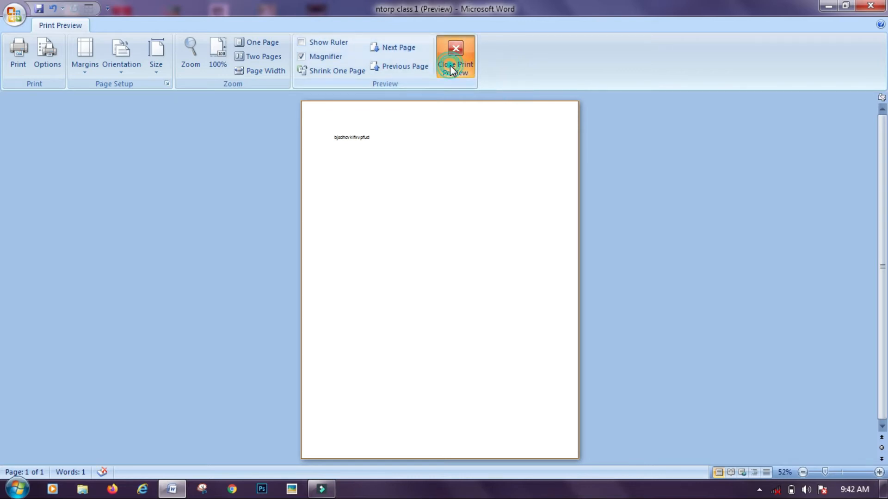
Open the Office menu and view its Print, Prepare, Send and Publish submenus
click(14, 14)
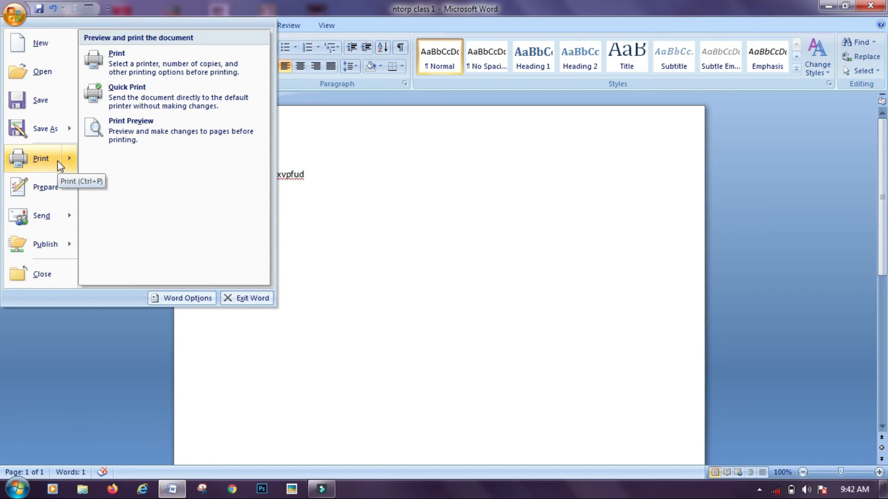
mouse_move(47, 185)
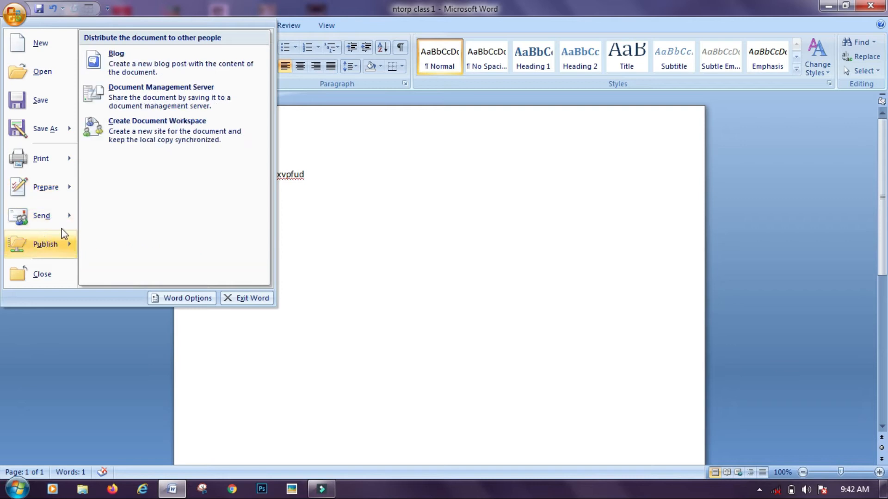
mouse_move(58, 221)
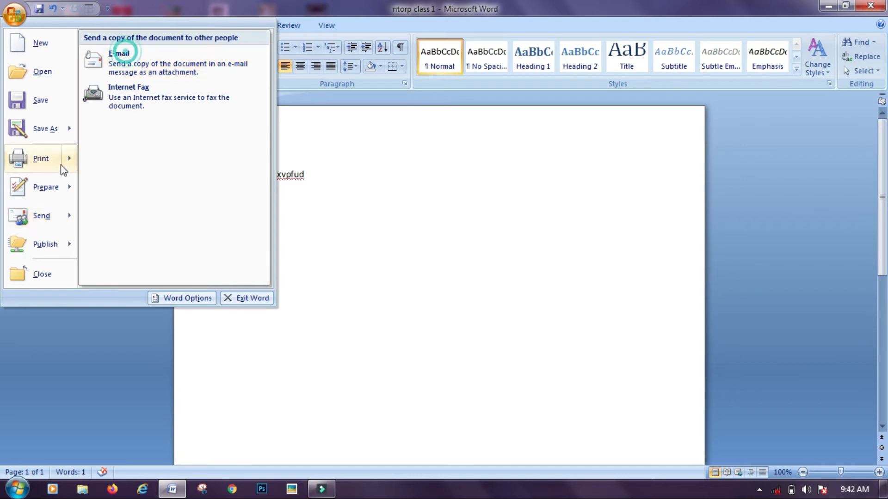
mouse_move(62, 247)
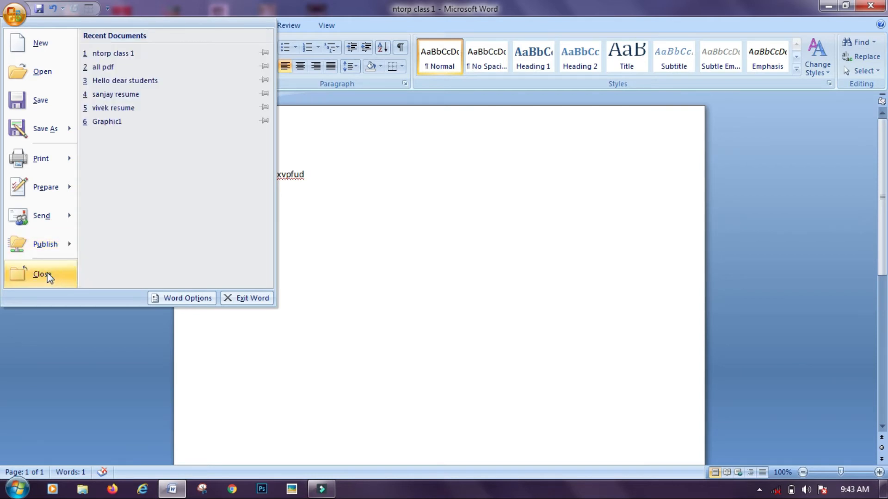
Close 'ntorp class 1', start and cancel a new document, then reopen the Office menu
click(41, 274)
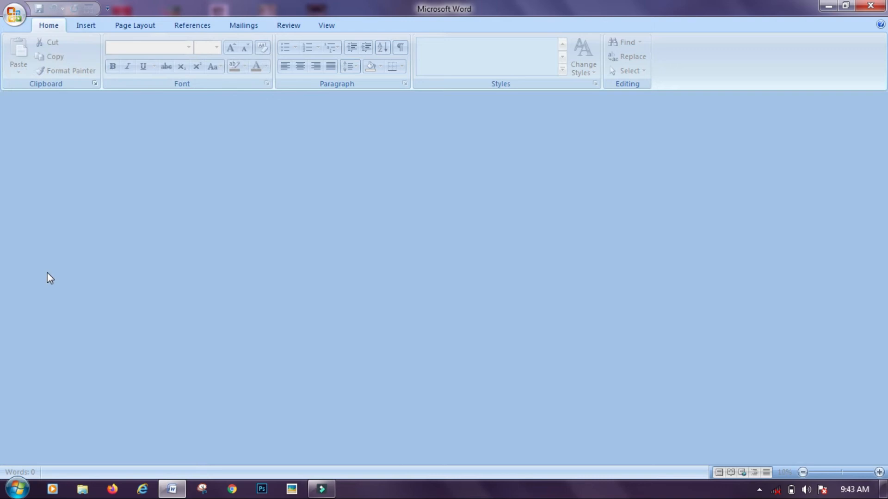
click(15, 14)
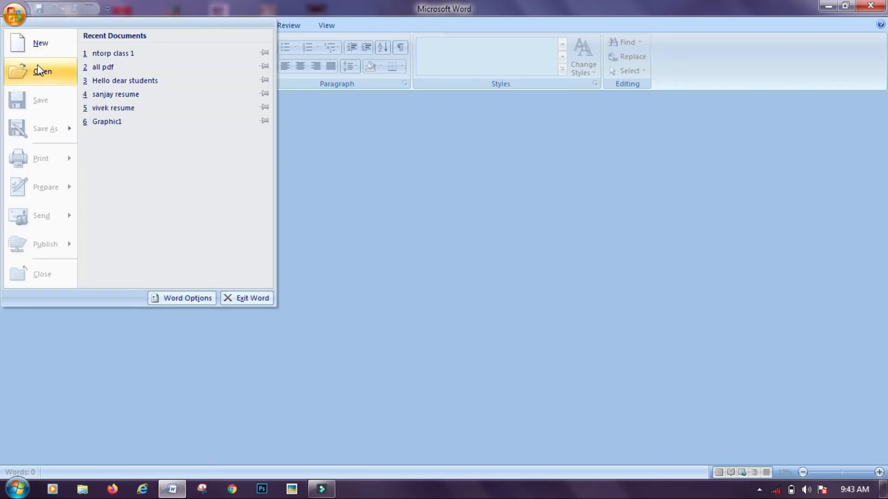
click(54, 43)
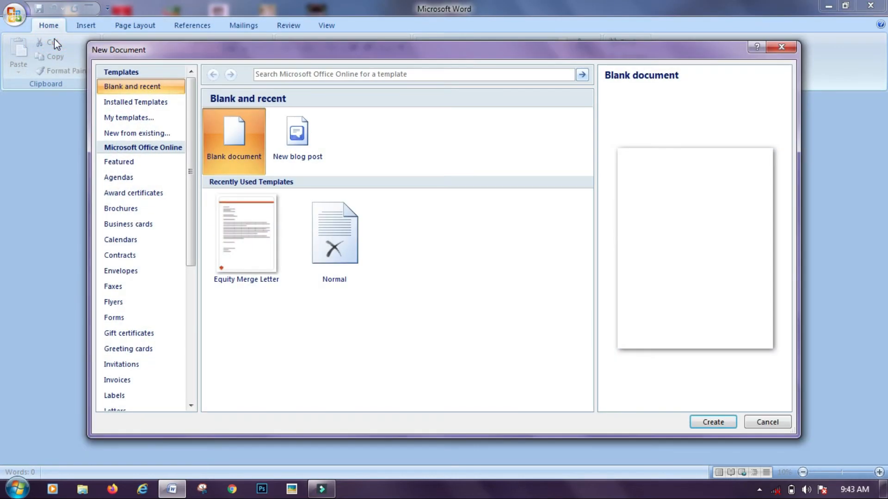
click(786, 37)
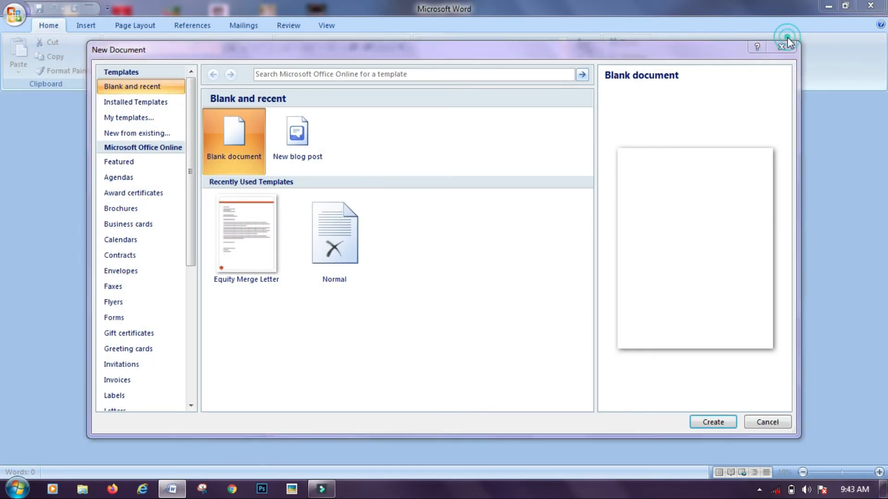
click(781, 50)
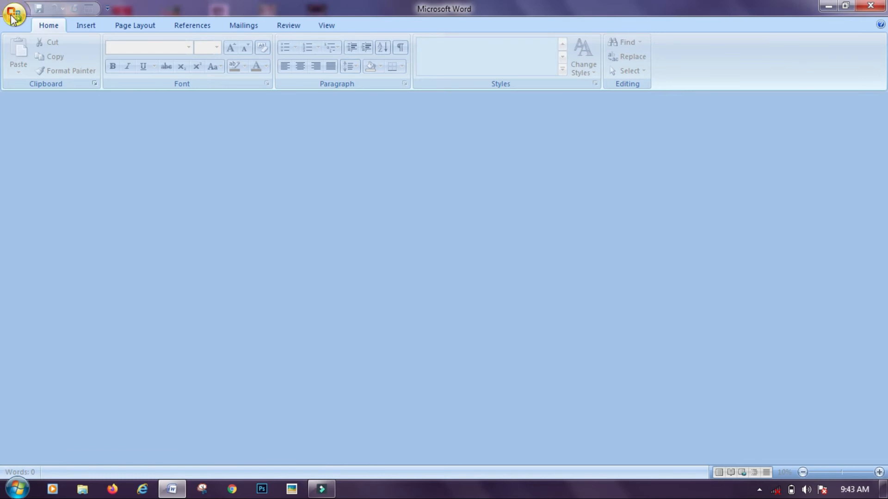
click(8, 17)
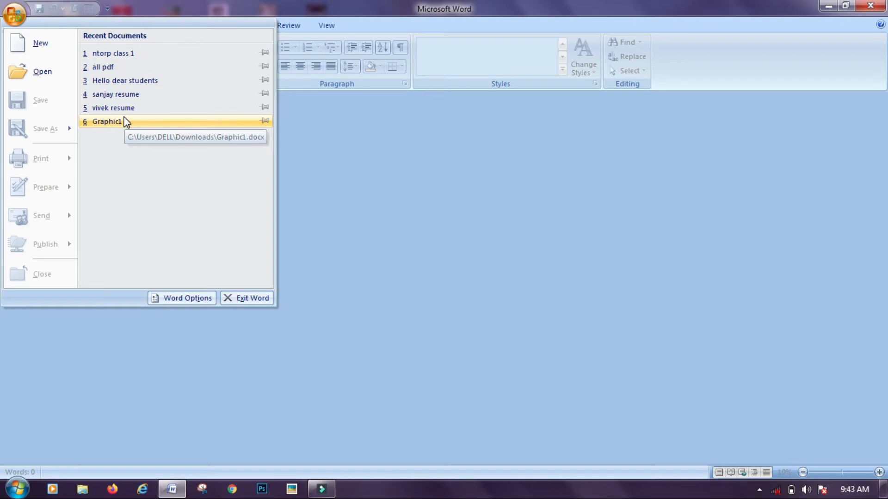
Reopen 'ntorp class 1' from the Recent Documents list
click(143, 58)
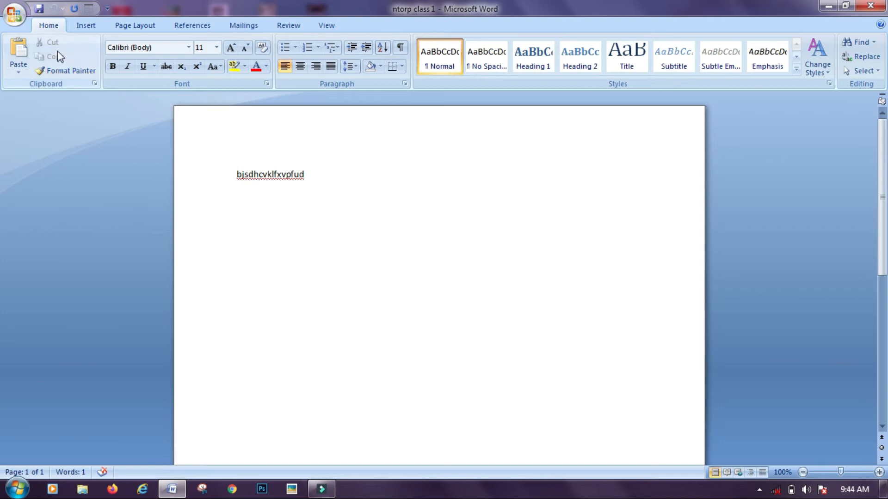
Cut the line 'bjsdhcvklfxvpfud' off the page and add empty lines below
click(323, 177)
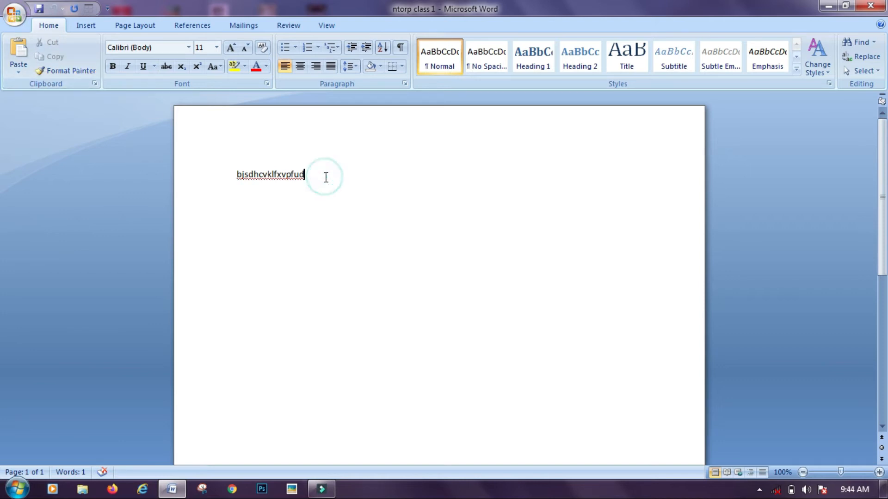
drag(323, 176, 205, 161)
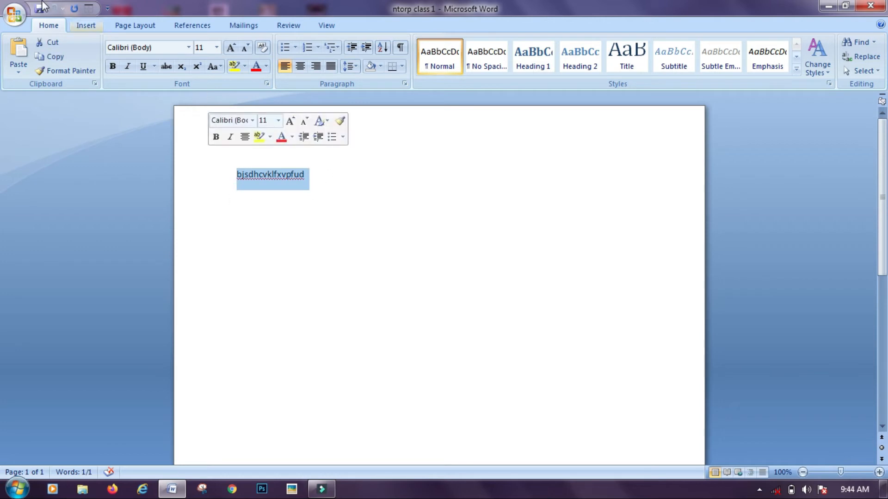
click(52, 43)
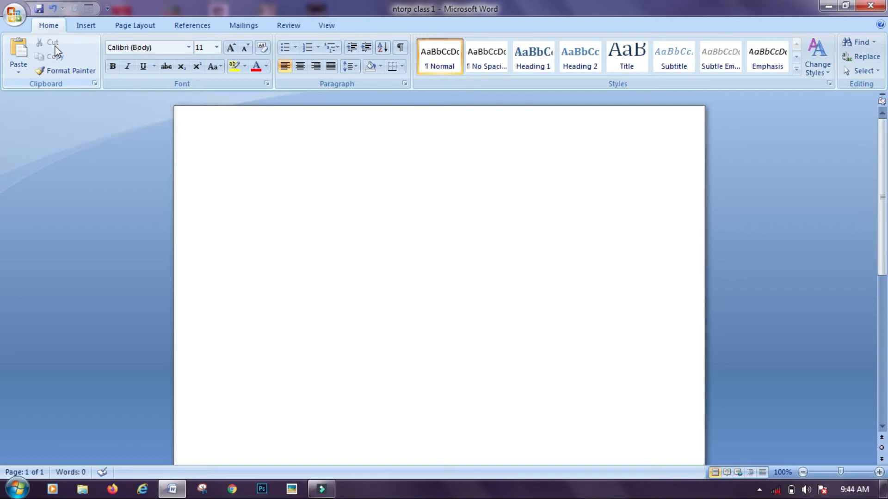
key(Return)
key(Return)
key(Return)
key(Return)
key(Return)
key(Return)
key(Return)
key(Return)
key(Return)
key(Return)
key(Return)
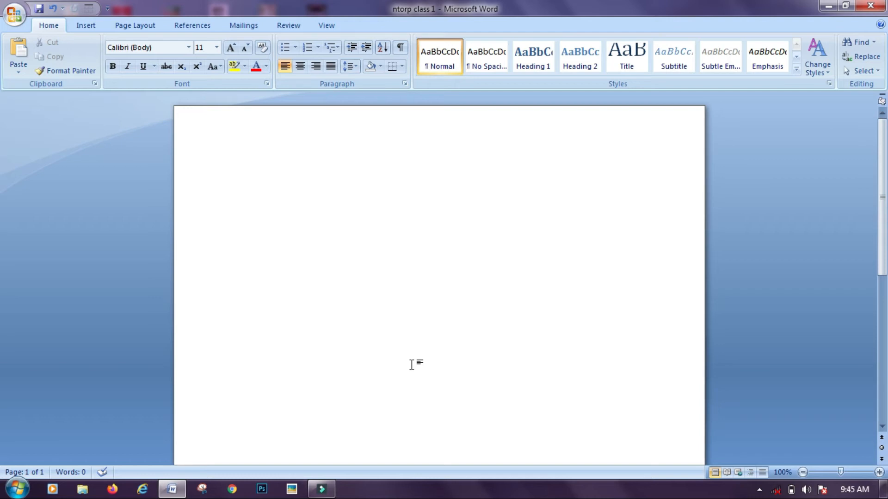
click(18, 52)
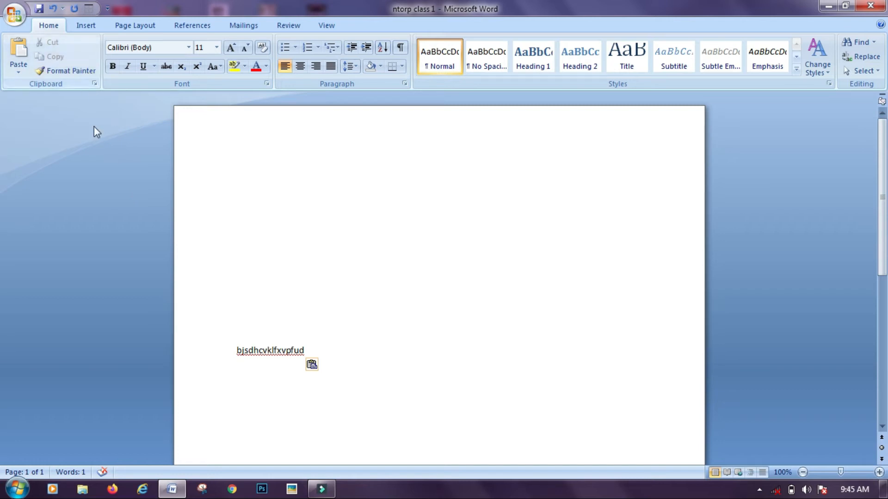
click(307, 349)
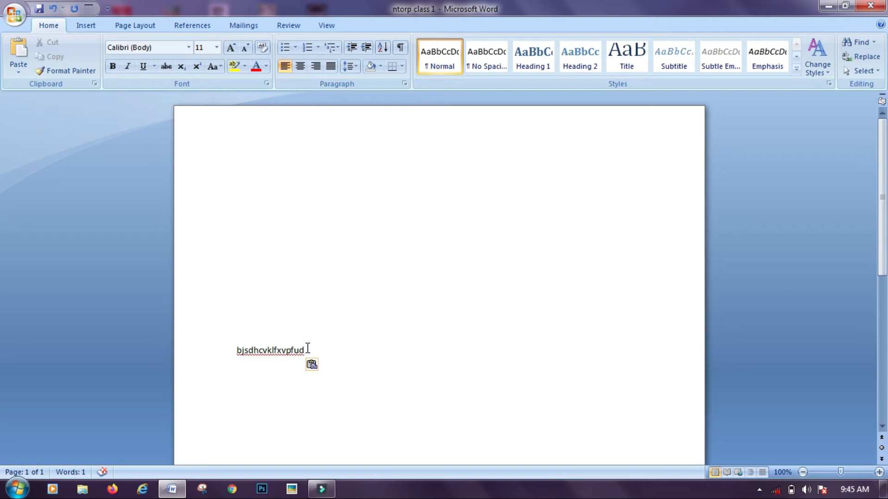
key(shift+Left)
key(shift+Left)
key(shift+Left)
key(shift+Left)
key(shift+Left)
key(shift+Left)
key(shift+Left)
key(shift+Left)
key(shift+Left)
key(shift+Left)
key(shift+Left)
key(shift+Left)
key(shift+Left)
key(shift+Left)
key(shift+Left)
key(shift+Left)
key(shift+Left)
key(shift+Left)
key(shift+Left)
key(shift+Left)
key(shift+Left)
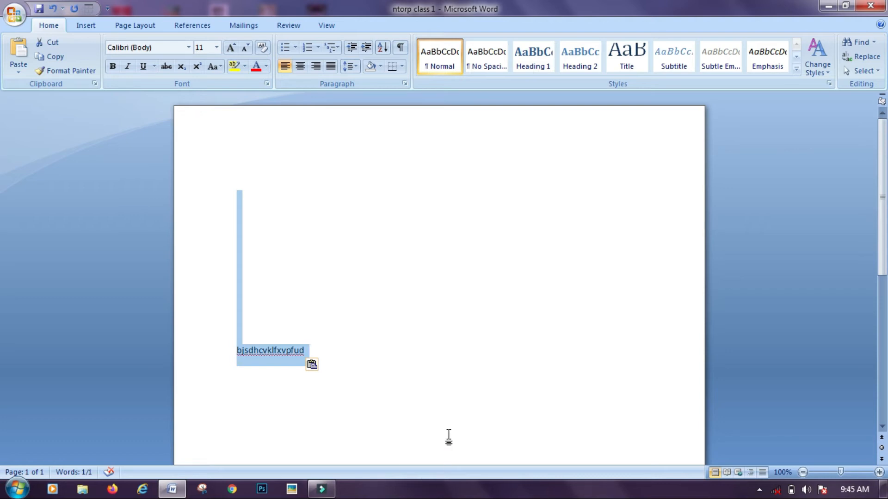
click(406, 377)
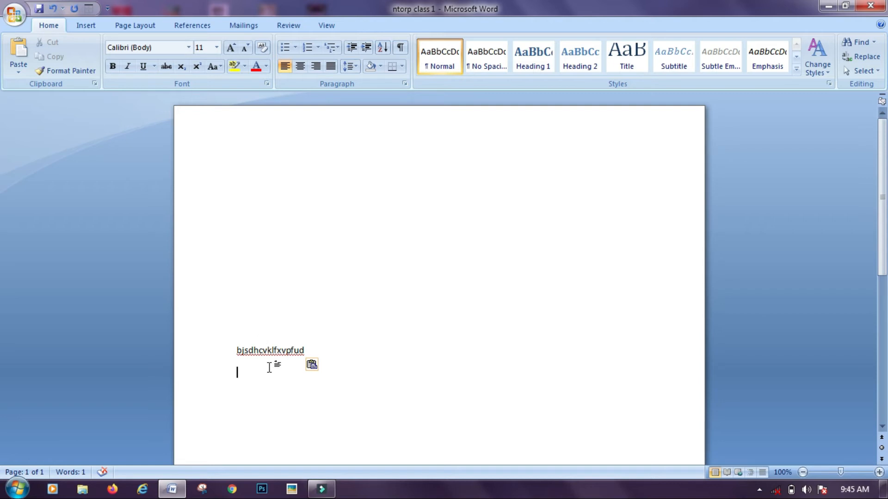
key(ctrl+v)
key(ctrl+v)
key(ctrl+v)
key(ctrl+v)
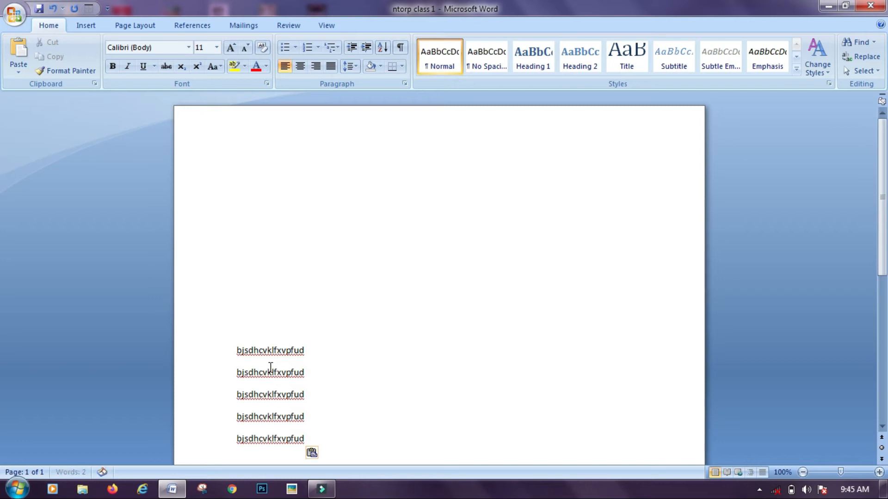
key(ctrl+v)
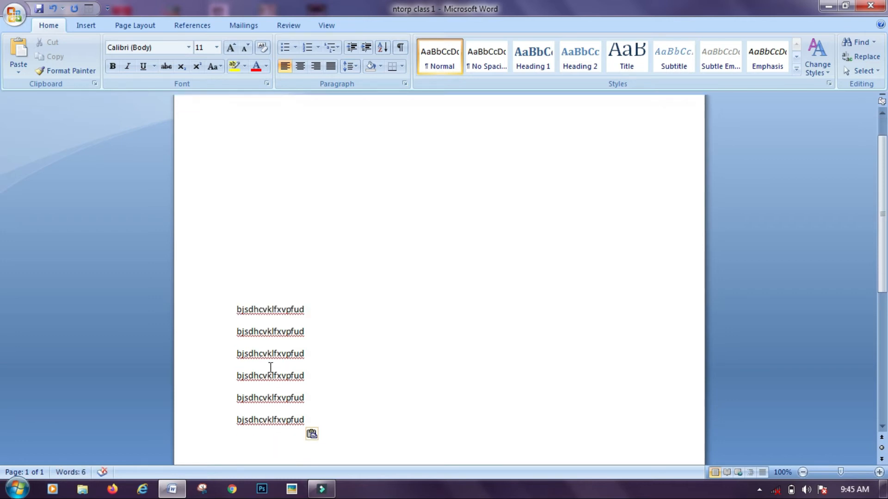
key(ctrl+v)
key(ctrl+v)
key(ctrl+v)
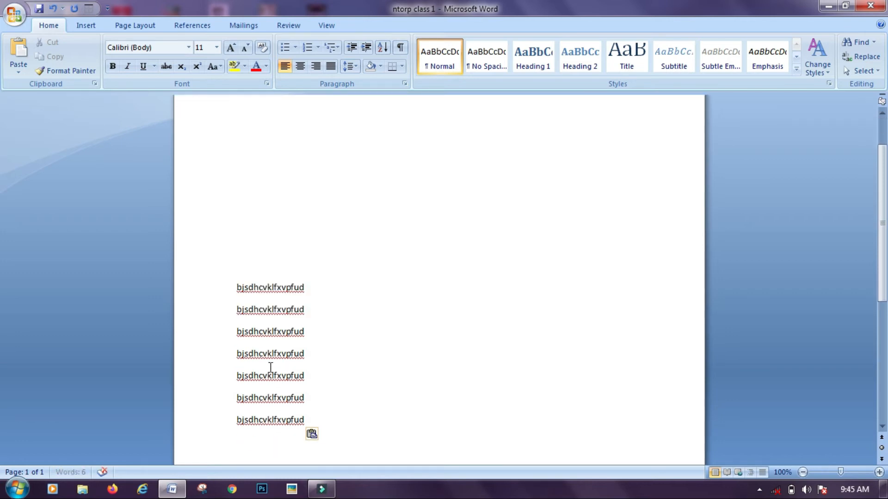
key(ctrl+v)
key(ctrl+v)
key(ctrl+v)
key(ctrl+v)
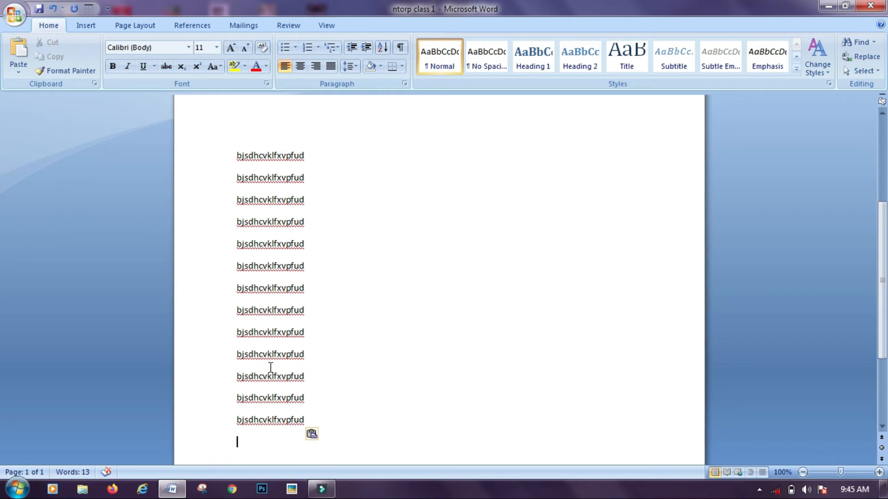
click(310, 150)
Make the first line bold and set its font size to 36 pt
triple_click(310, 150)
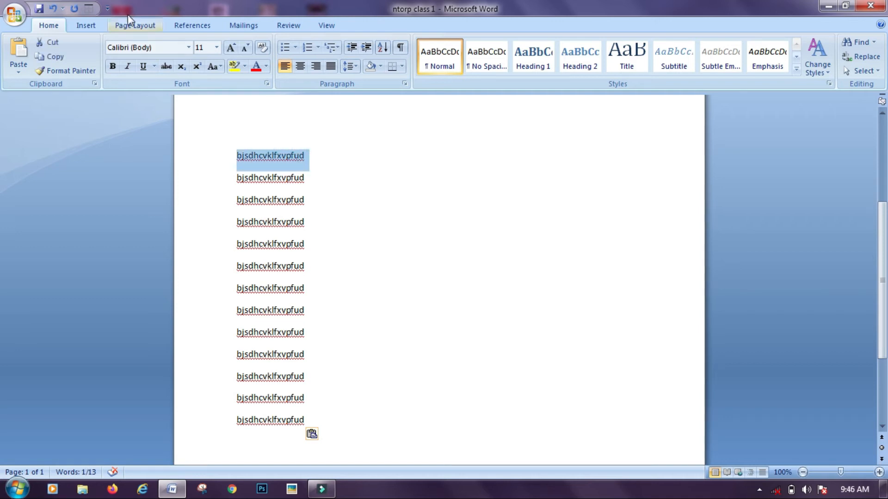
click(113, 68)
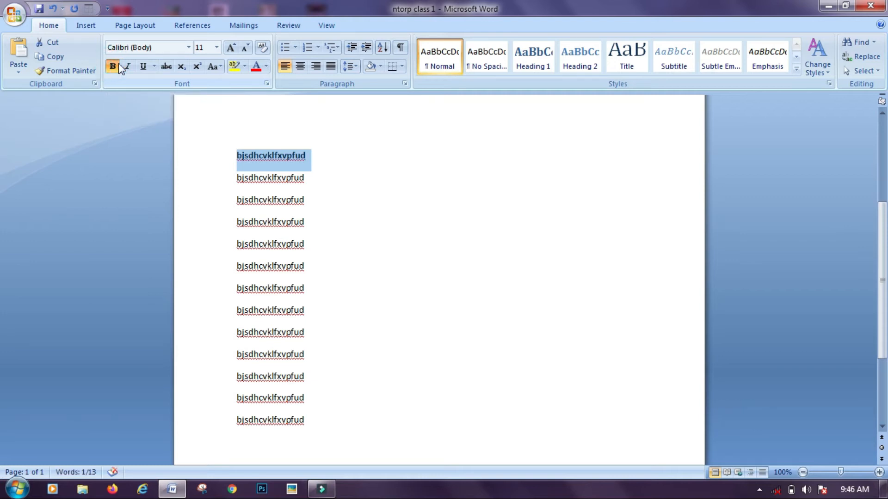
click(231, 48)
click(231, 48)
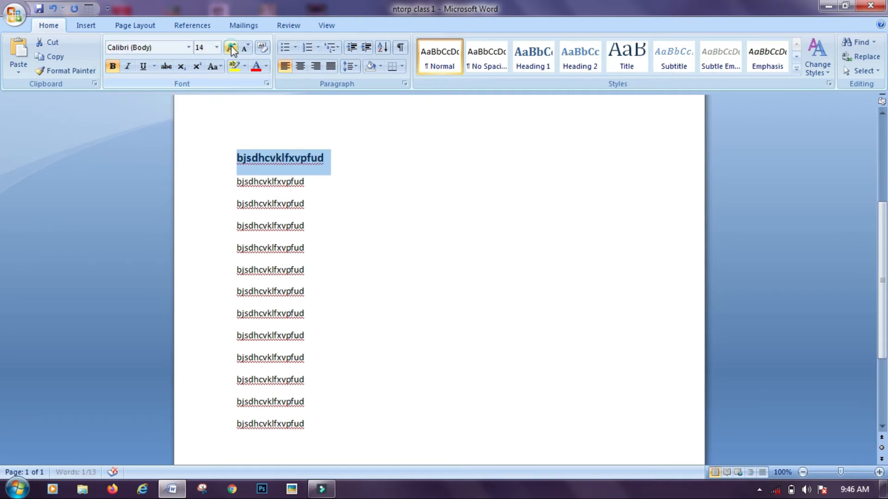
click(231, 47)
click(231, 48)
click(216, 48)
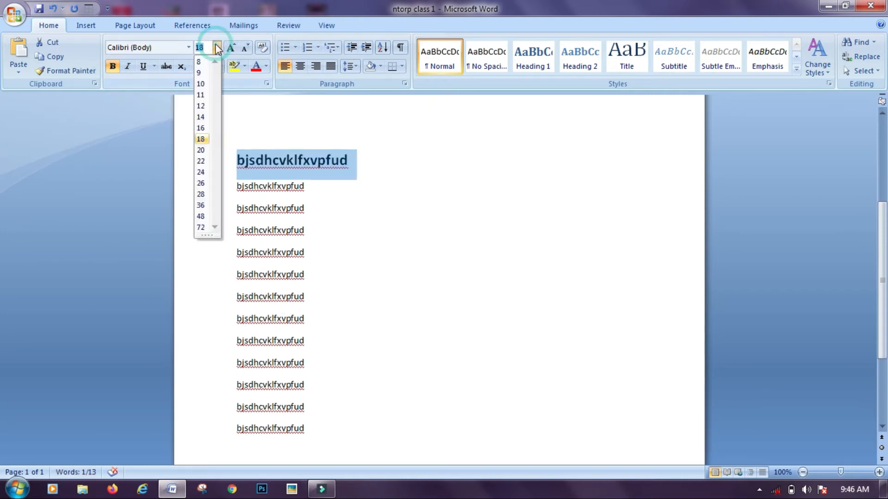
click(201, 205)
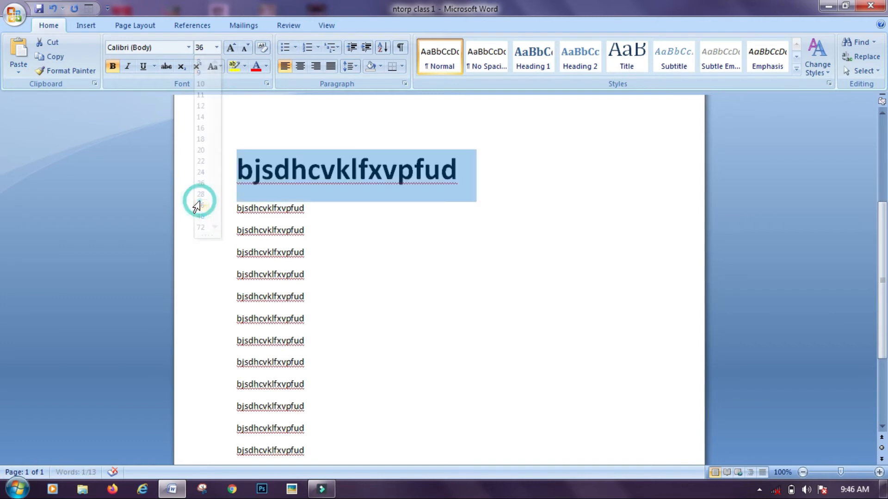
Underline the heading, color it red and give it a yellow highlight
click(143, 67)
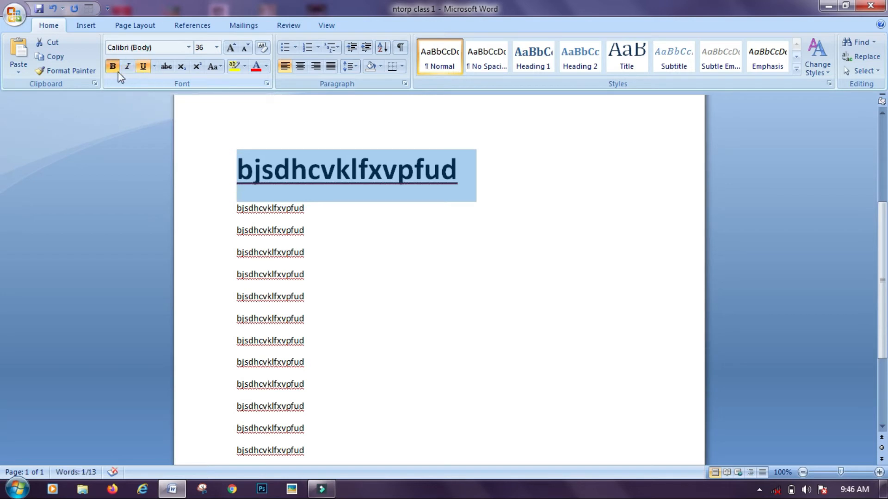
click(261, 70)
click(236, 70)
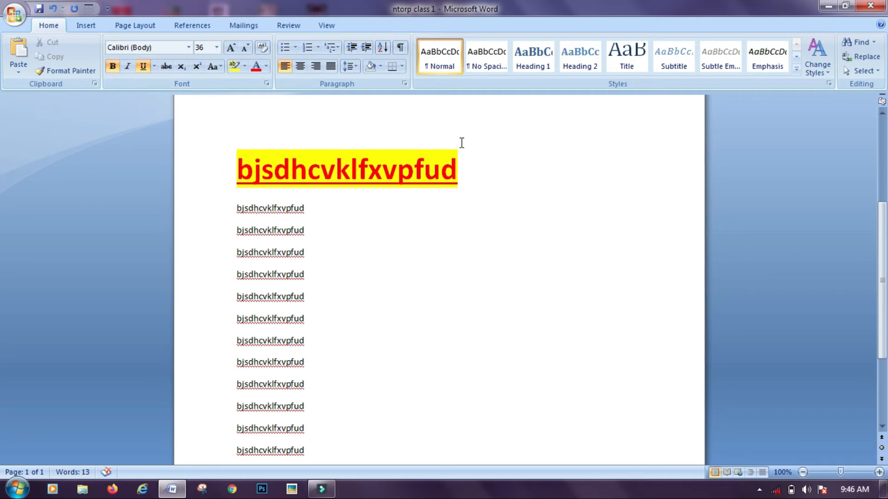
click(461, 163)
drag(461, 164, 245, 134)
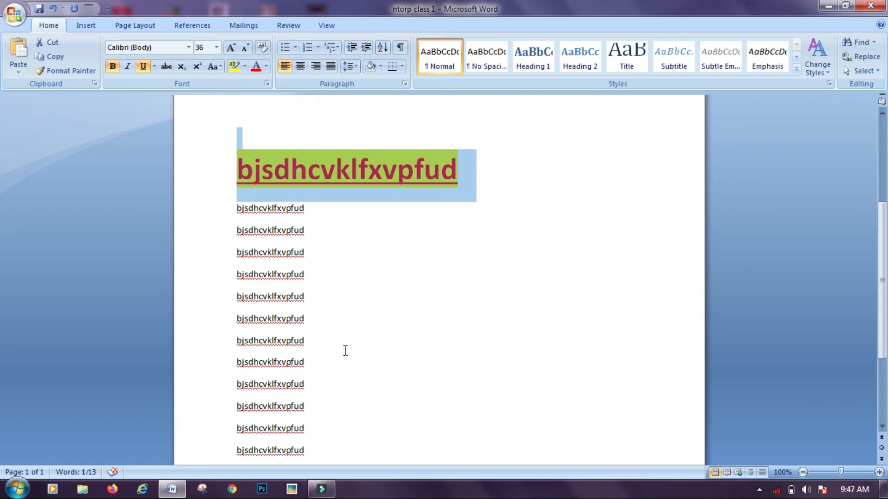
Copy the heading's formatting and paste it onto the seventh 'bjsdhcvklfxvpfud' line with Ctrl+Shift+V
click(464, 302)
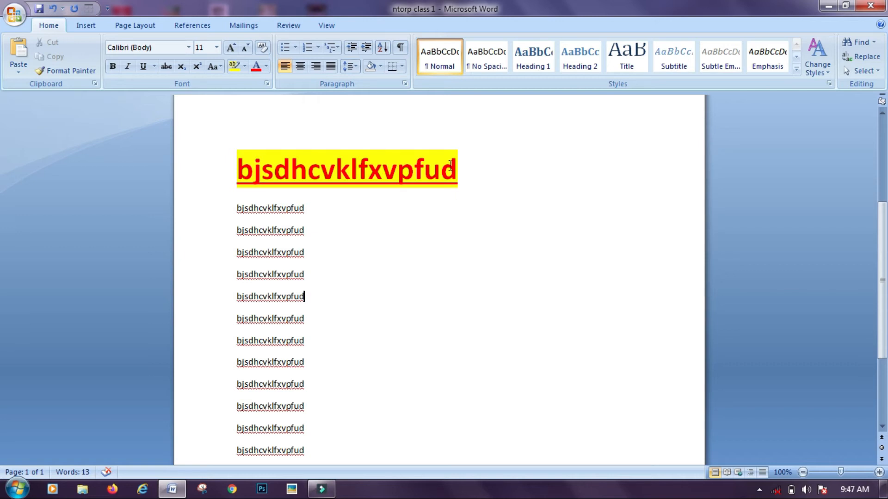
drag(468, 164, 331, 134)
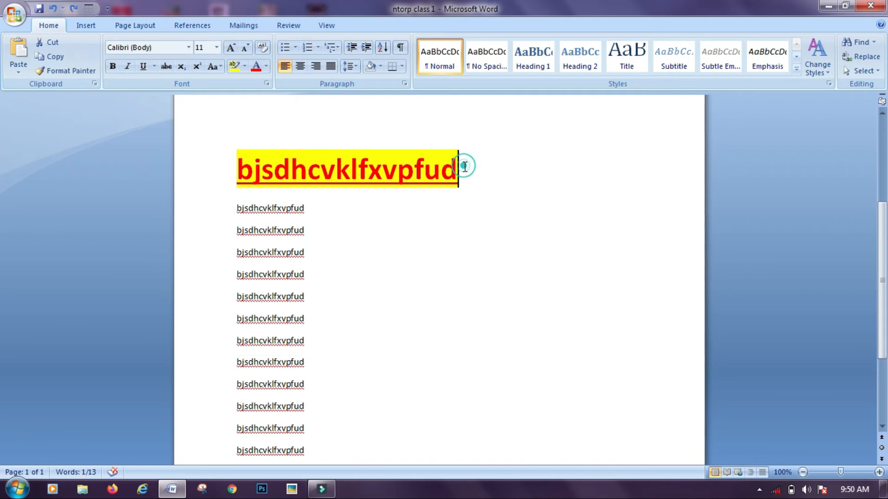
drag(462, 165, 232, 155)
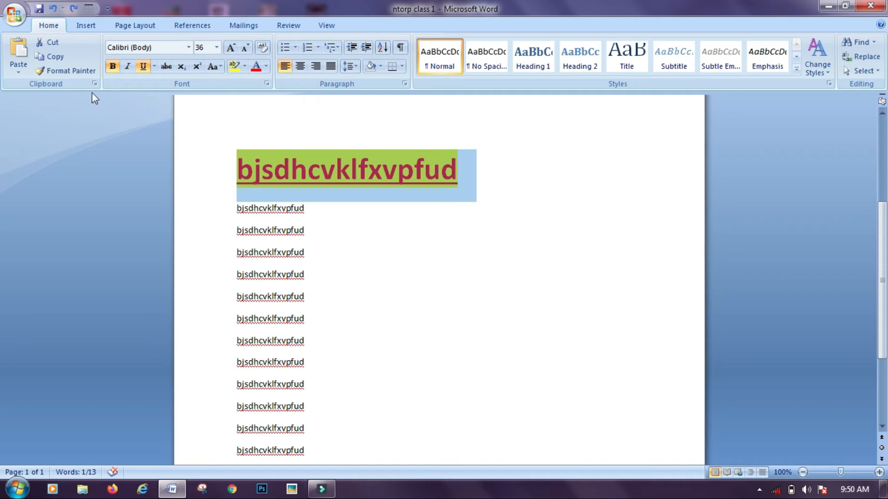
click(61, 74)
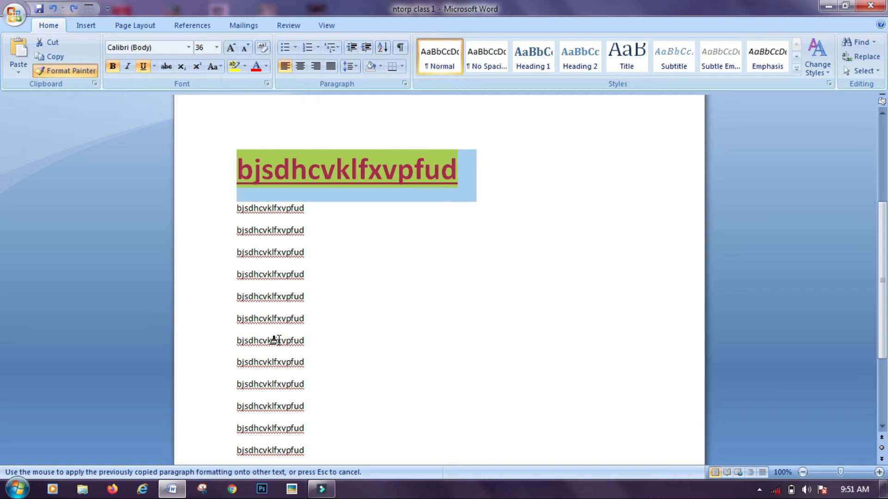
key(Escape)
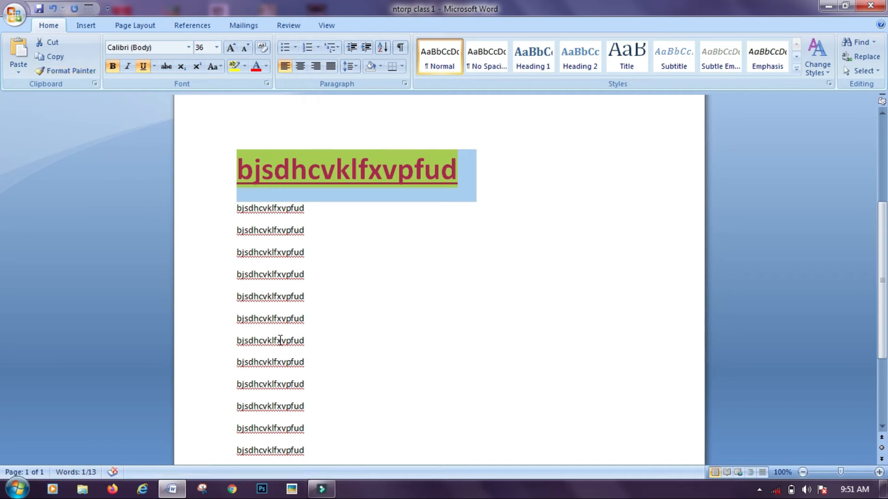
drag(310, 344, 235, 342)
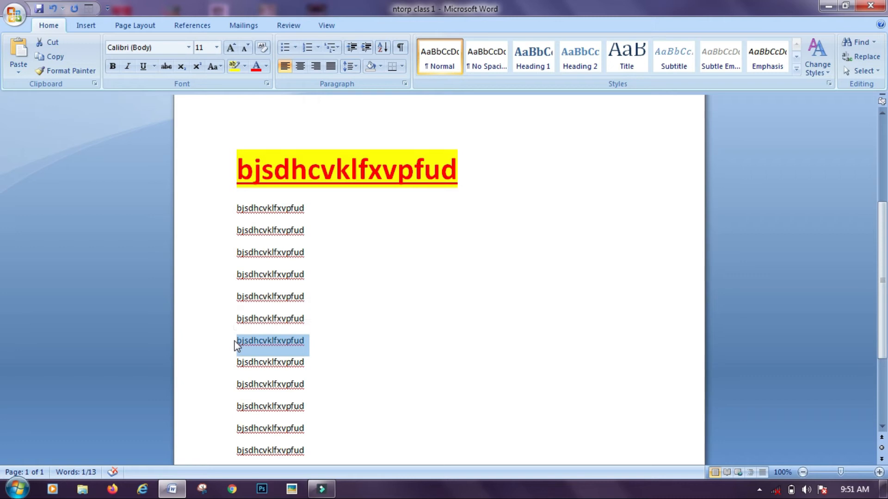
key(ctrl+shift+v)
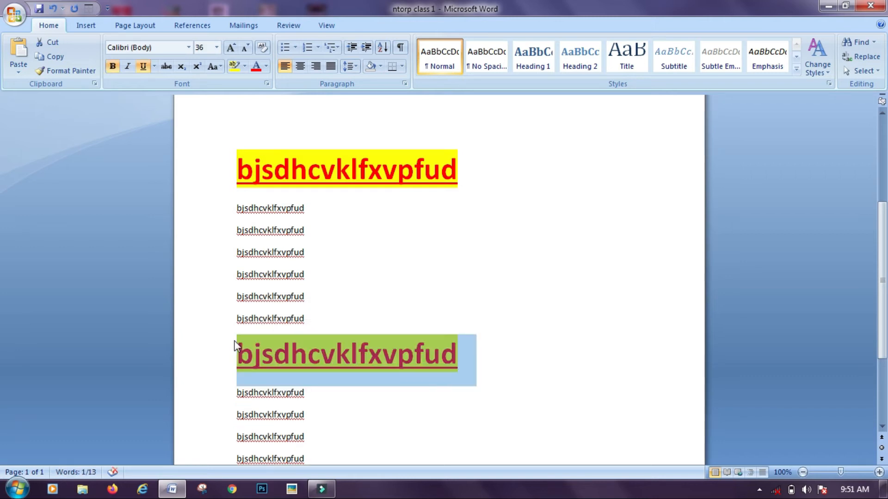
Deselect the formatted headings by placing the caret in the body lines
click(700, 271)
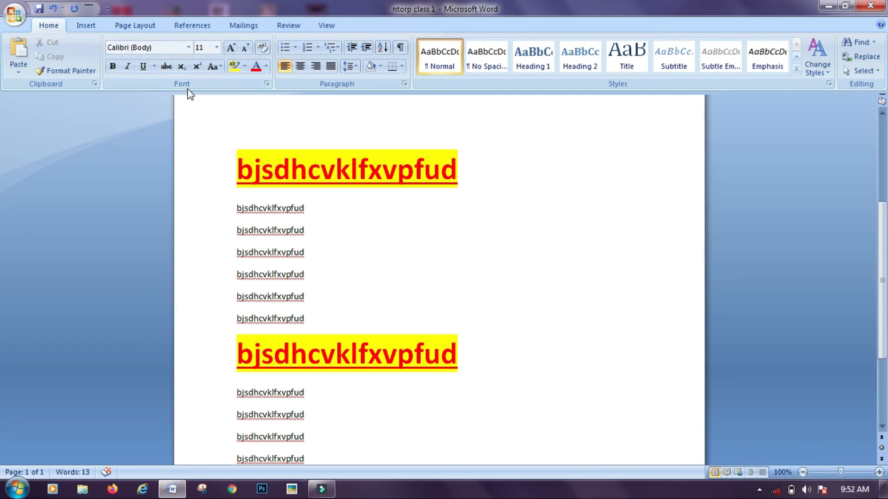
Try the Aharoni font, then reopen and dismiss the font list without changes
click(189, 47)
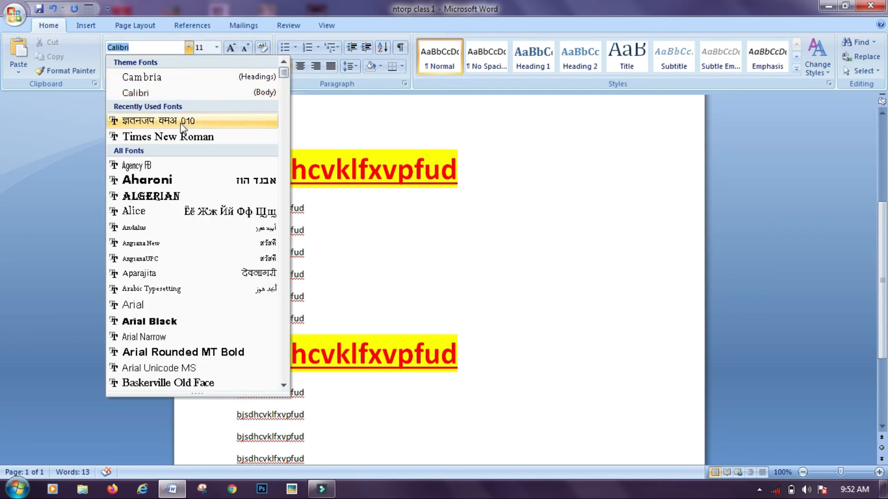
click(160, 181)
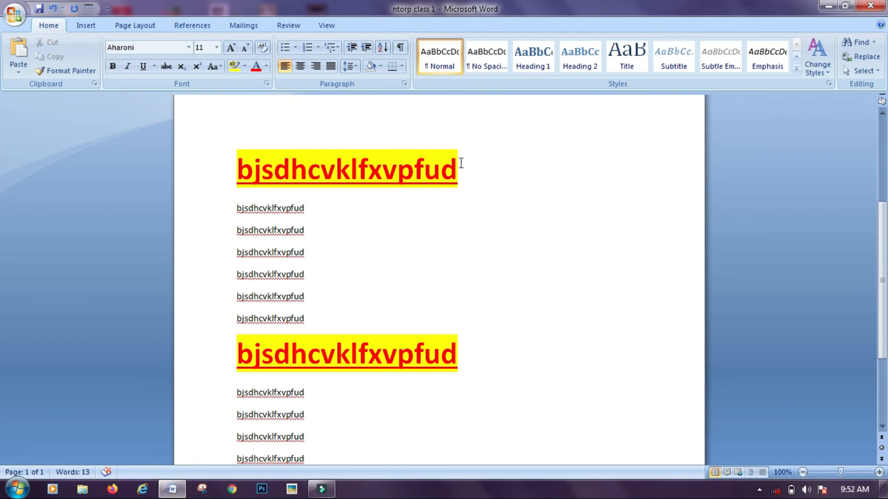
drag(460, 164, 249, 124)
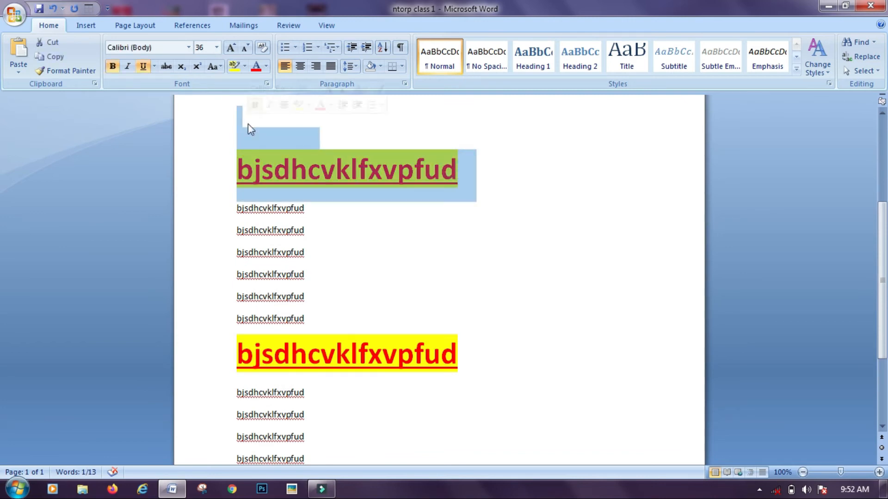
click(190, 47)
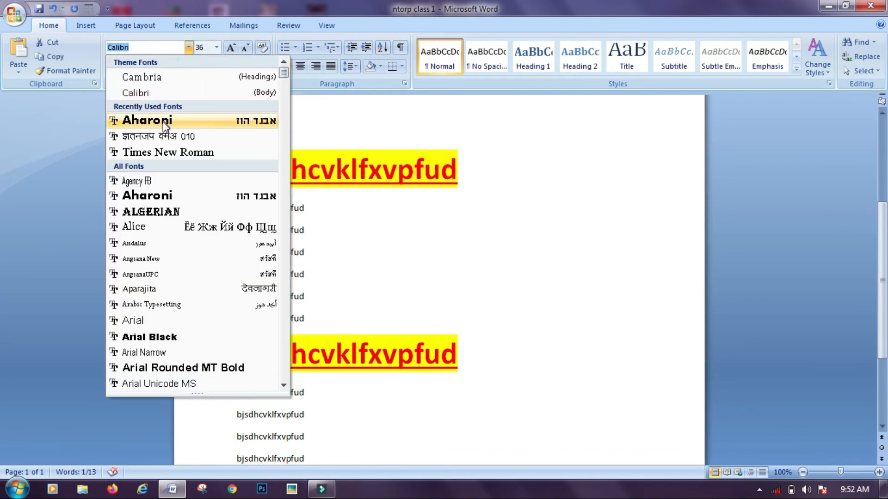
key(Escape)
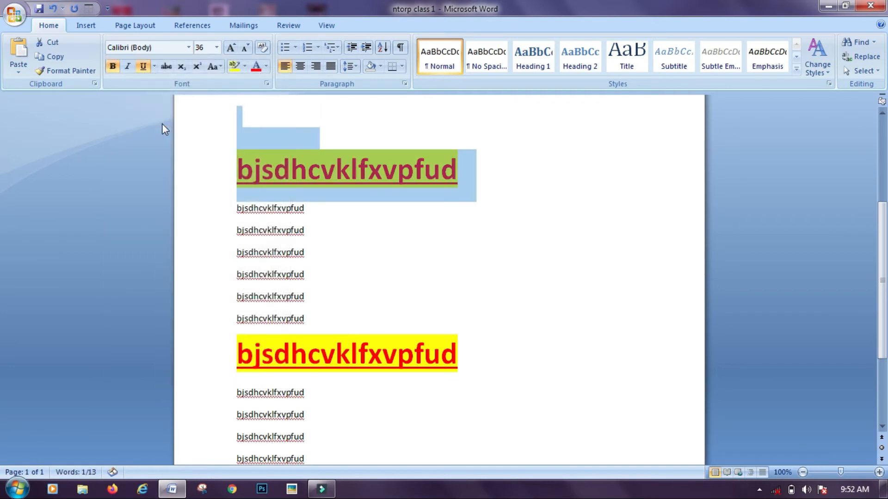
click(189, 47)
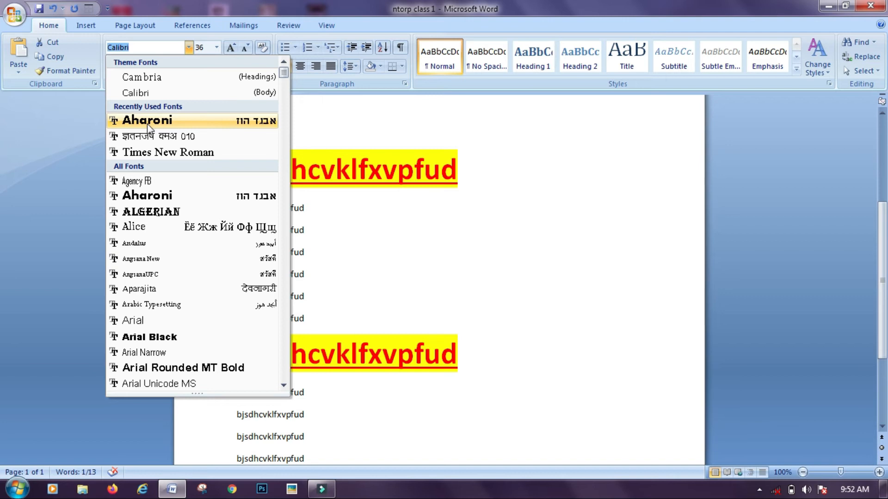
key(Escape)
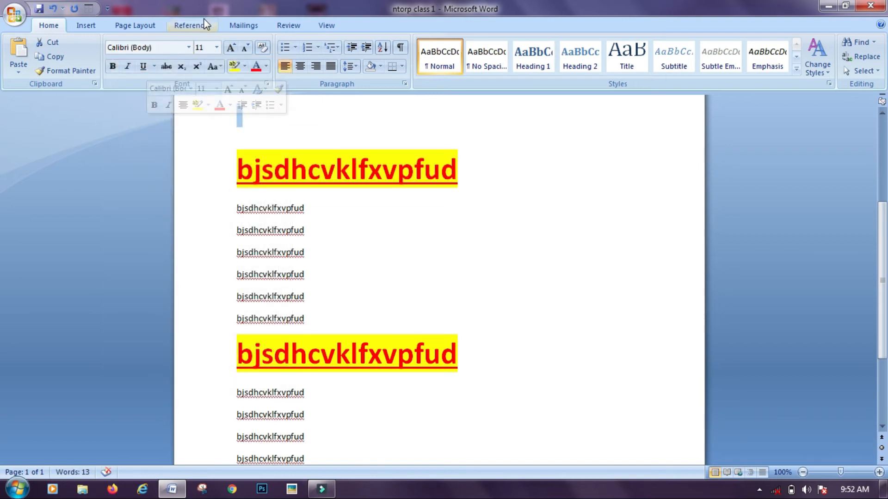
click(188, 48)
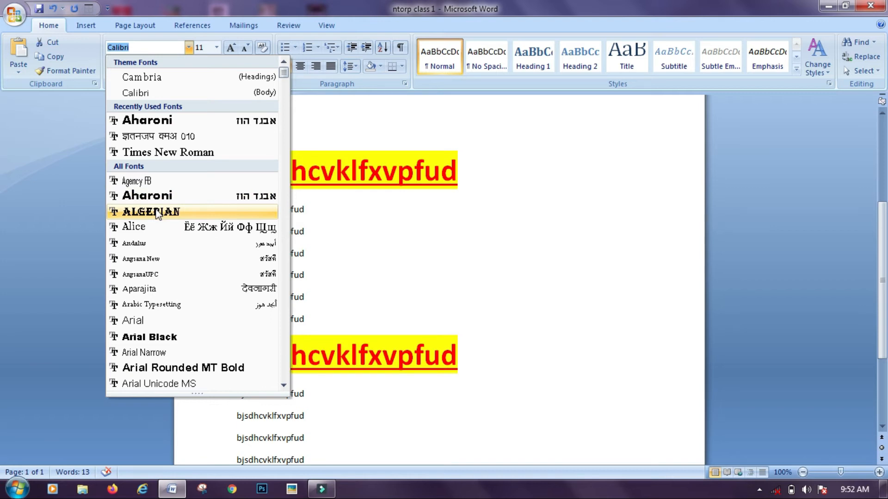
click(468, 166)
Apply the Algerian font to the whole first heading, leaving its size unchanged
drag(468, 166, 236, 171)
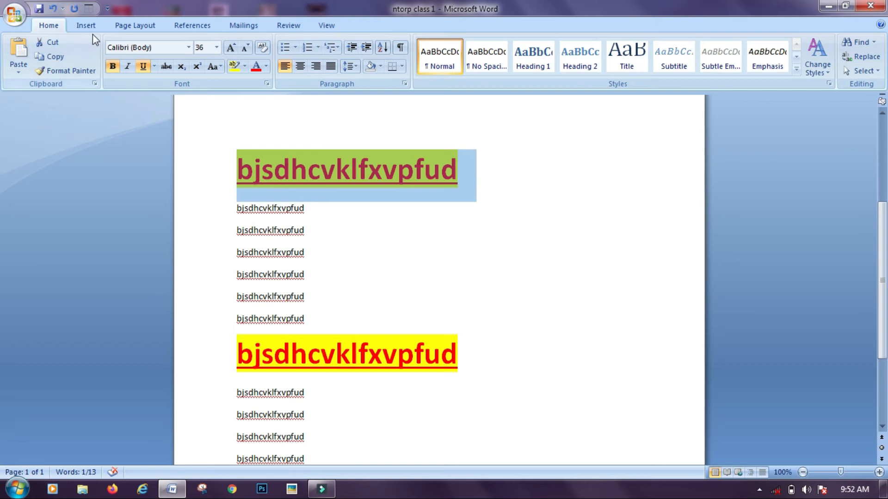
click(187, 46)
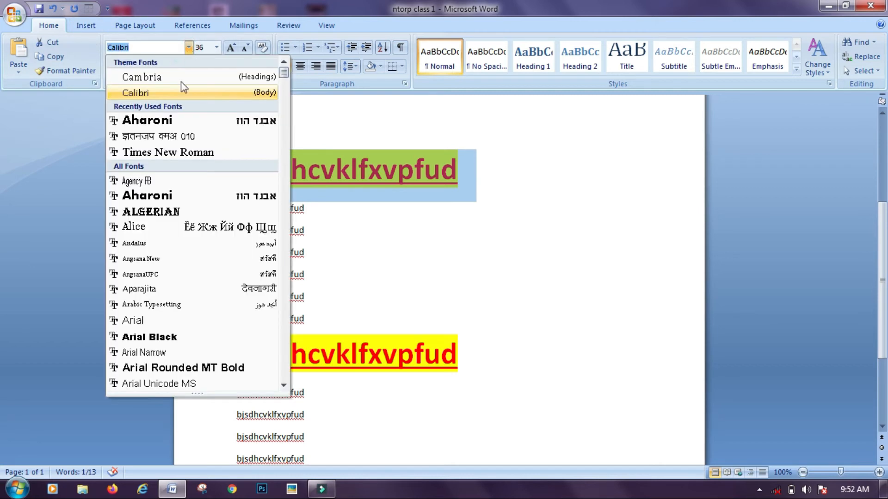
click(164, 210)
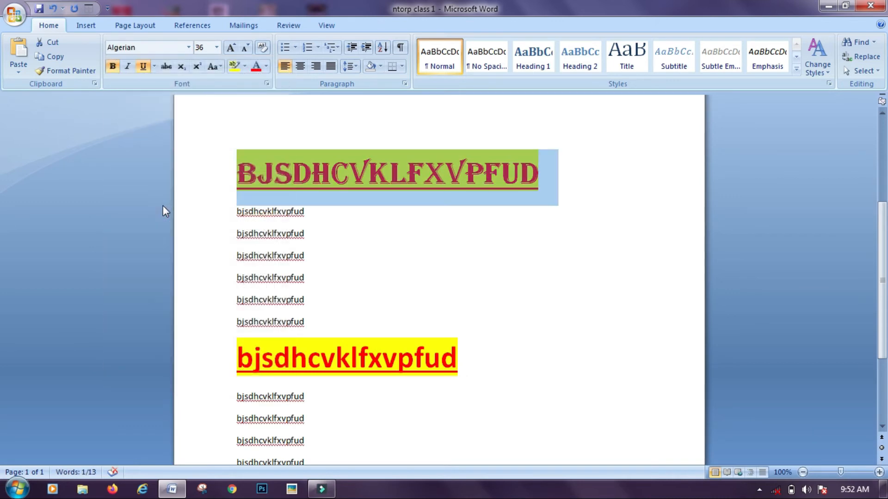
click(451, 234)
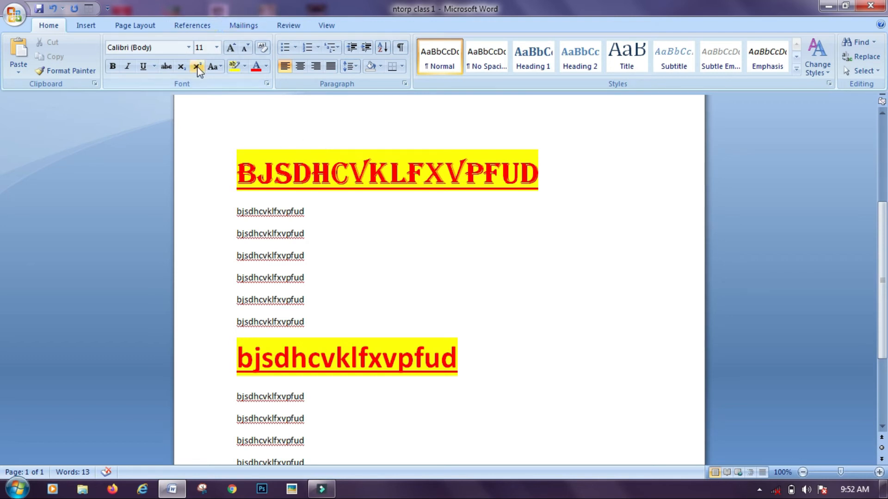
click(217, 48)
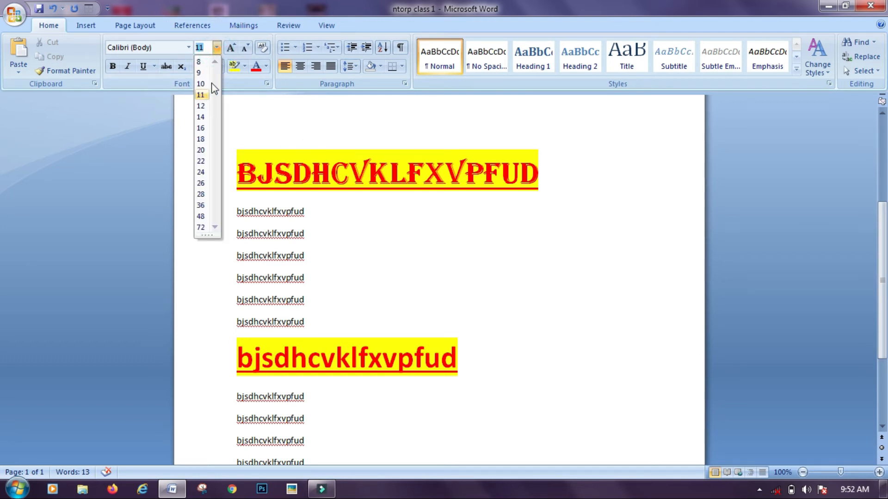
click(259, 134)
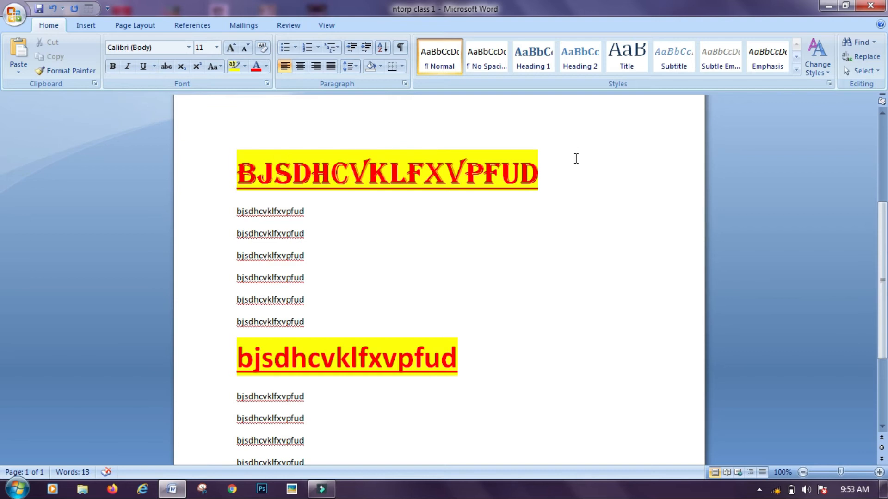
Clear all formatting from the first heading, leaving only its yellow highlight
click(563, 171)
drag(523, 163, 340, 123)
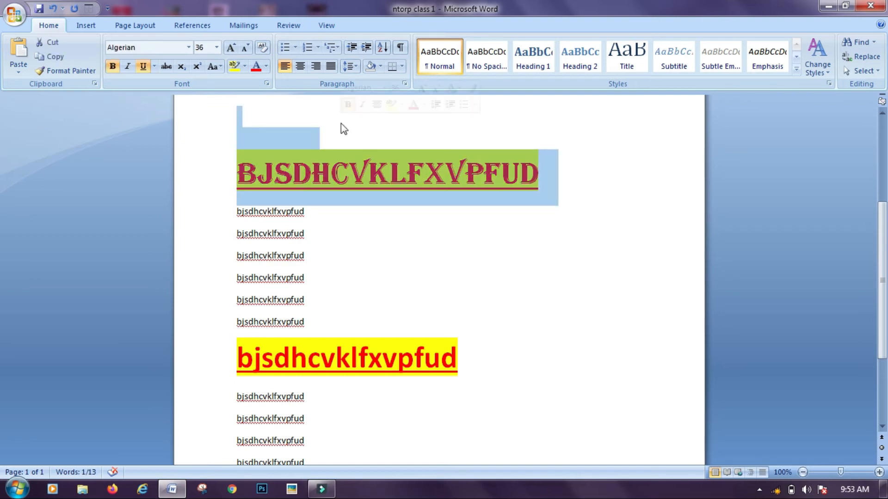
click(263, 48)
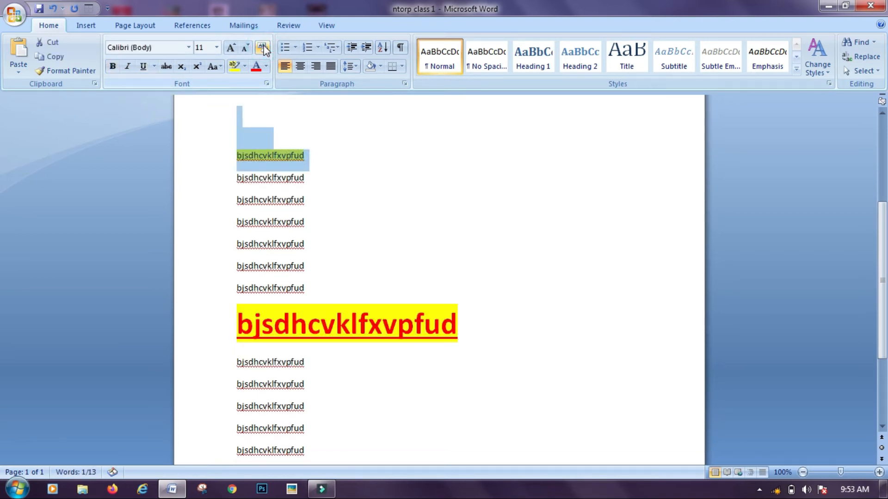
click(362, 146)
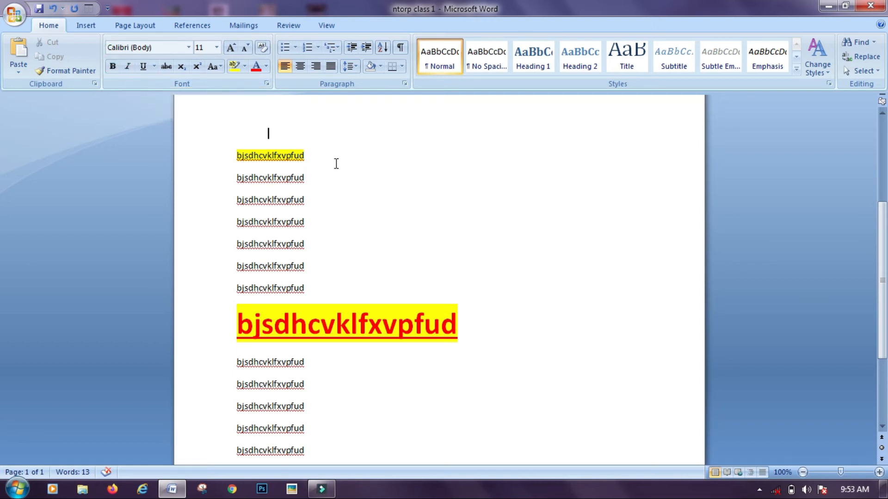
Make the first line italic and resize it to 48 pt
drag(325, 158, 171, 146)
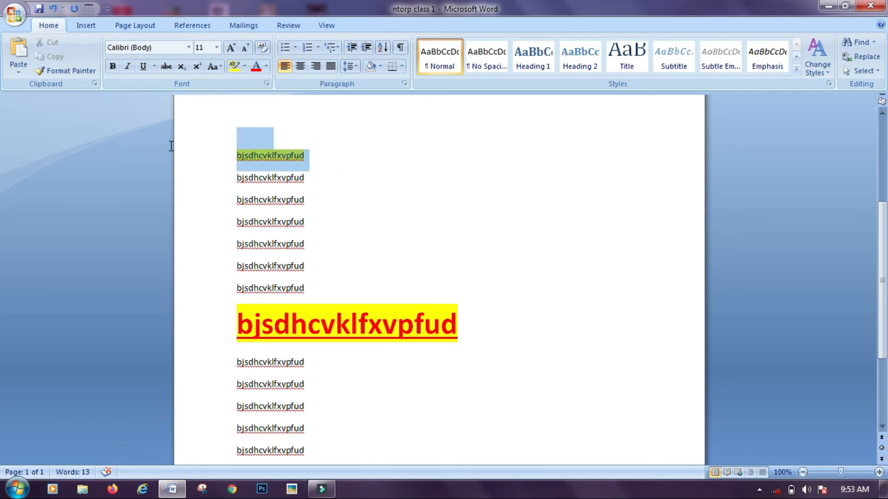
click(129, 68)
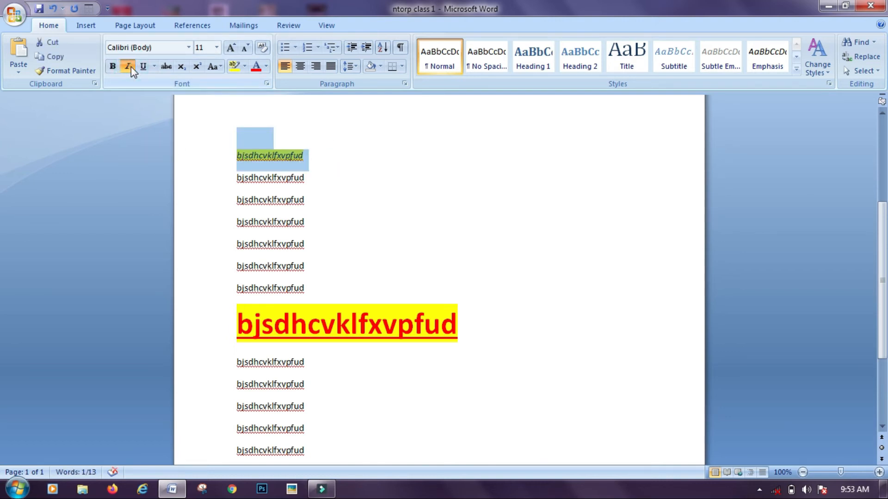
click(236, 49)
click(237, 48)
click(236, 49)
click(236, 49)
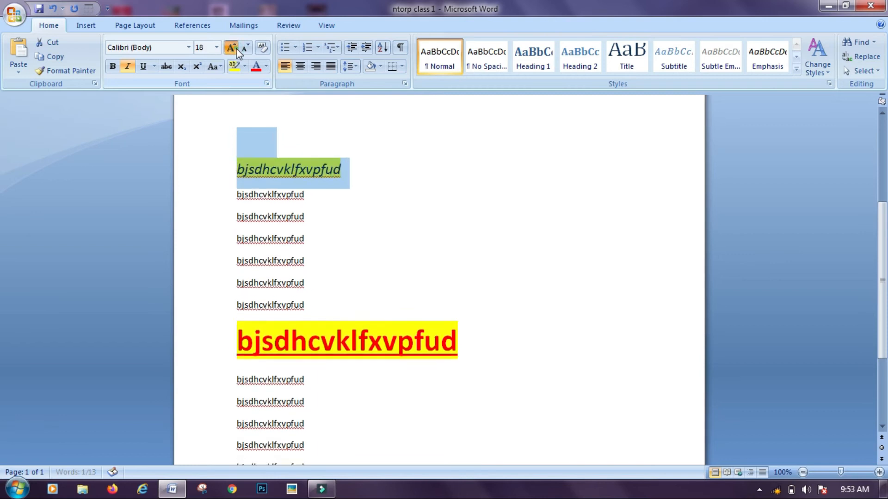
double_click(237, 48)
double_click(237, 49)
click(237, 48)
double_click(237, 48)
click(237, 48)
double_click(236, 48)
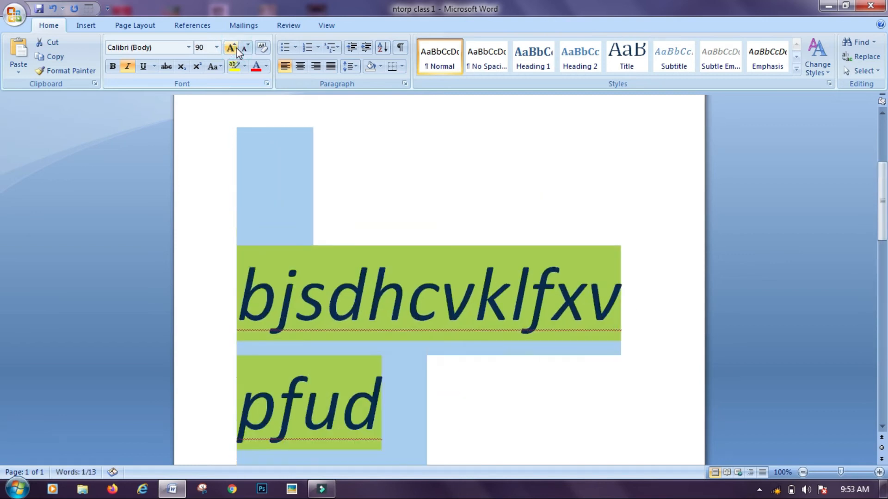
click(245, 48)
double_click(245, 48)
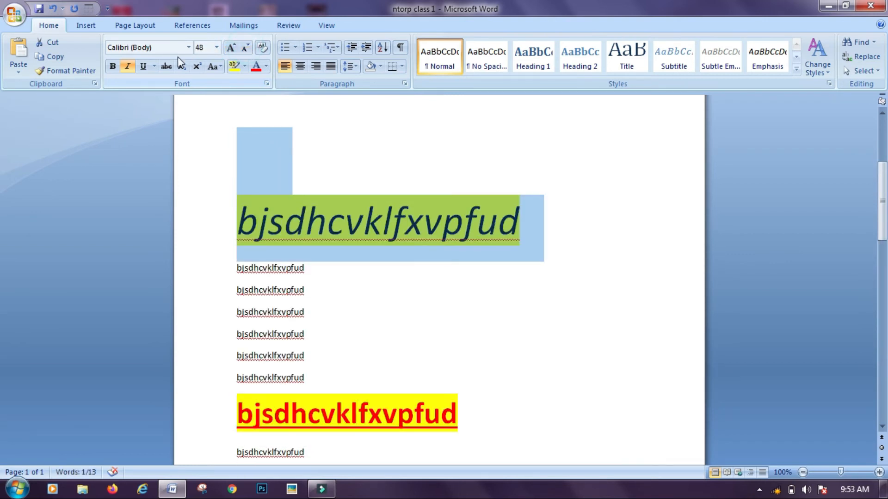
Underline the first line and strike it through
click(149, 72)
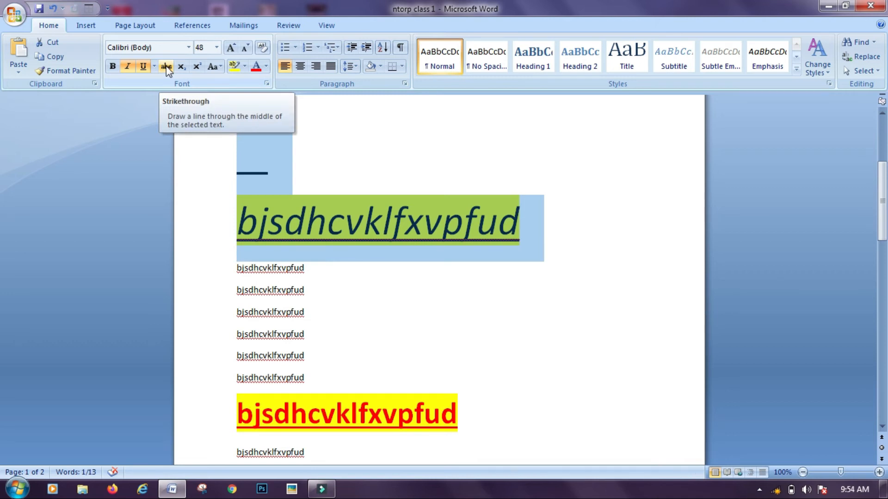
click(166, 66)
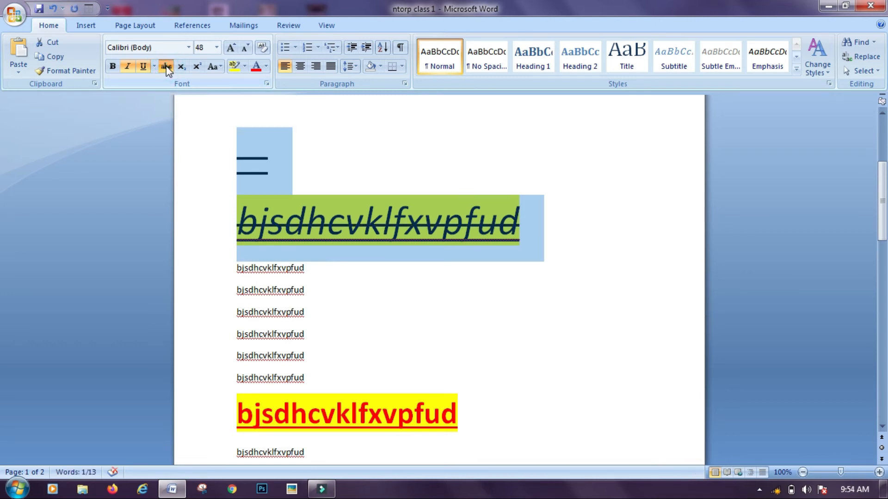
click(465, 132)
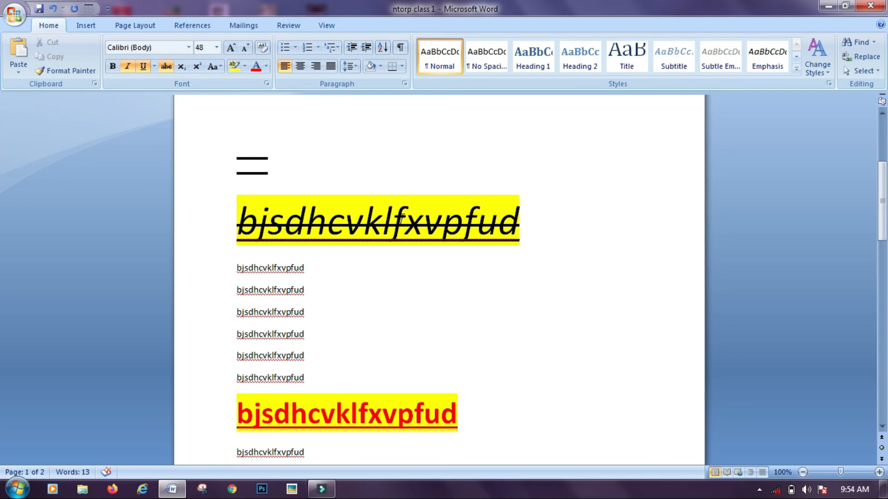
Delete all of the document's text and type 'H2O'
key(ctrl+a)
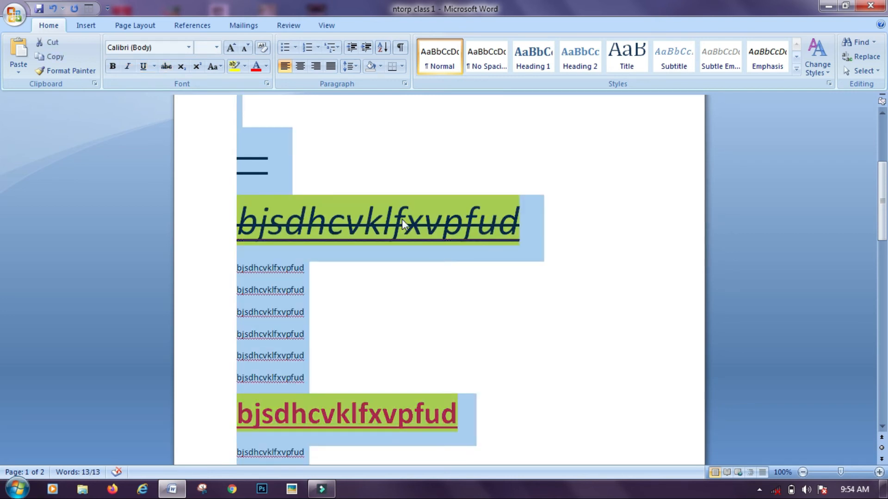
key(Delete)
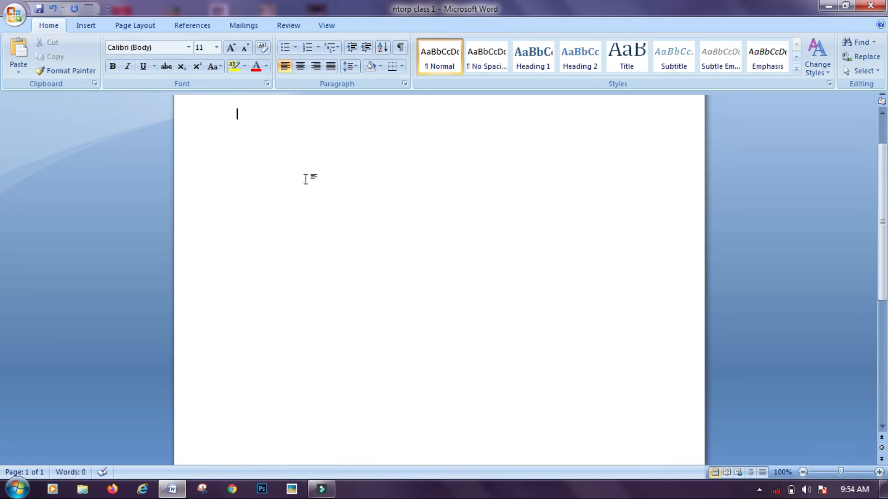
text(H2O)
Enlarge 'H2O' to 22 pt
key(ctrl+a)
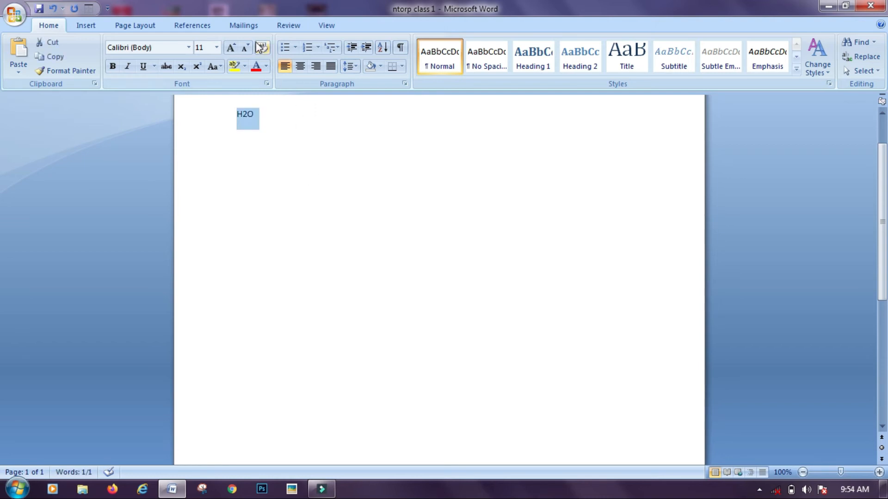
click(231, 47)
click(231, 47)
click(231, 48)
click(231, 47)
click(231, 47)
click(231, 48)
click(347, 180)
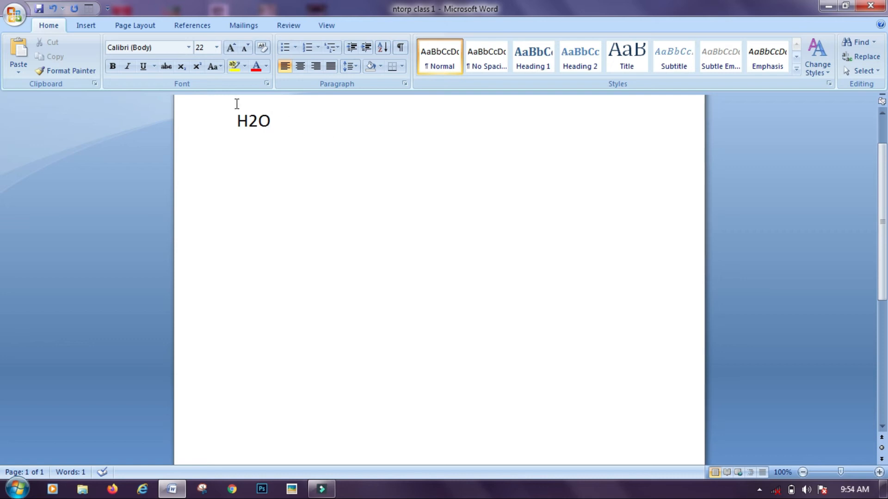
Make the 2 in H2O a subscript
click(257, 120)
drag(257, 120, 250, 120)
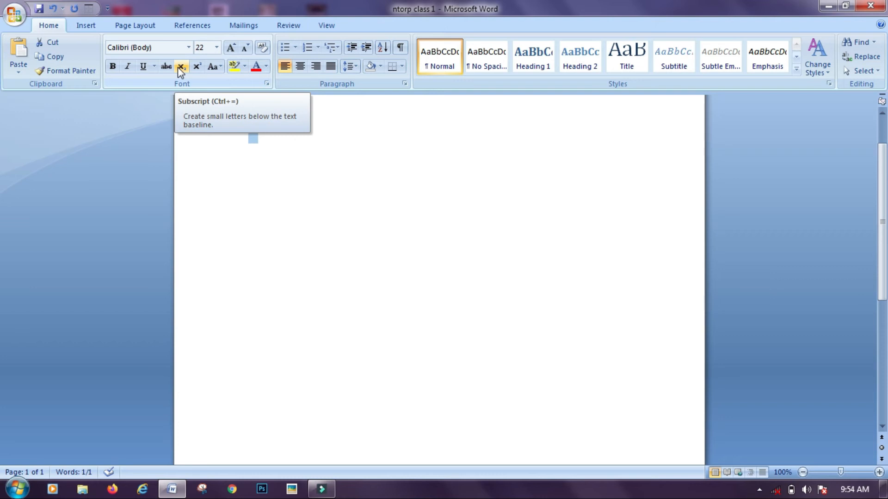
click(180, 70)
click(270, 233)
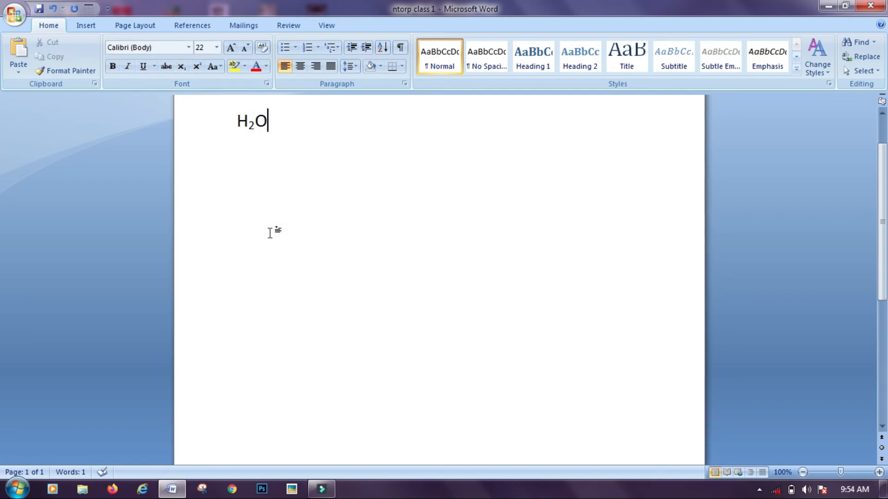
Switch the 2 from subscript to superscript so it reads H²O
double_click(251, 122)
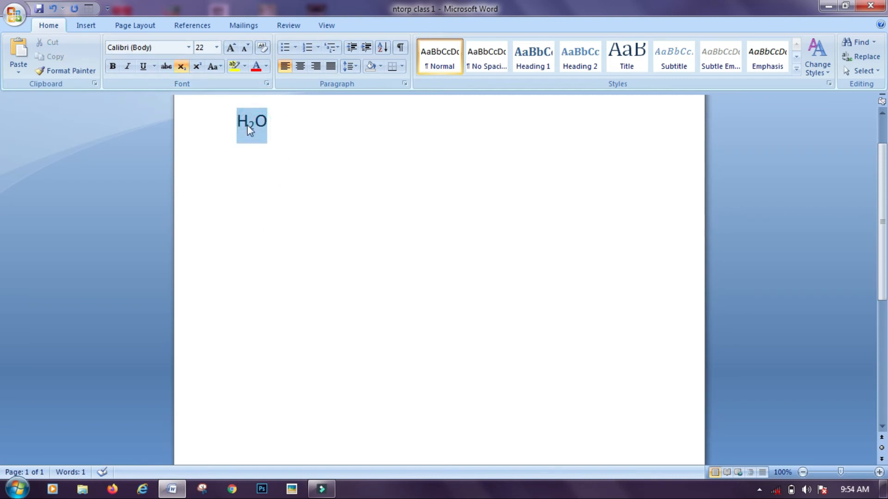
click(254, 182)
key(shift+Left)
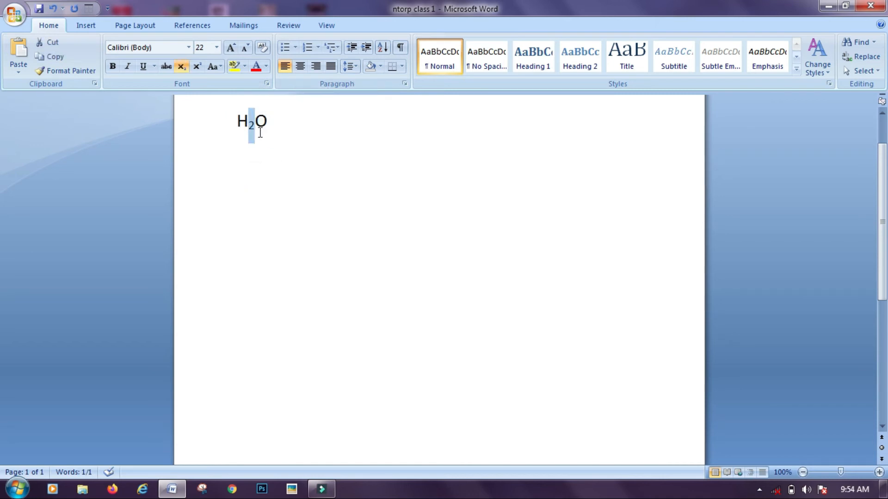
click(194, 68)
click(293, 161)
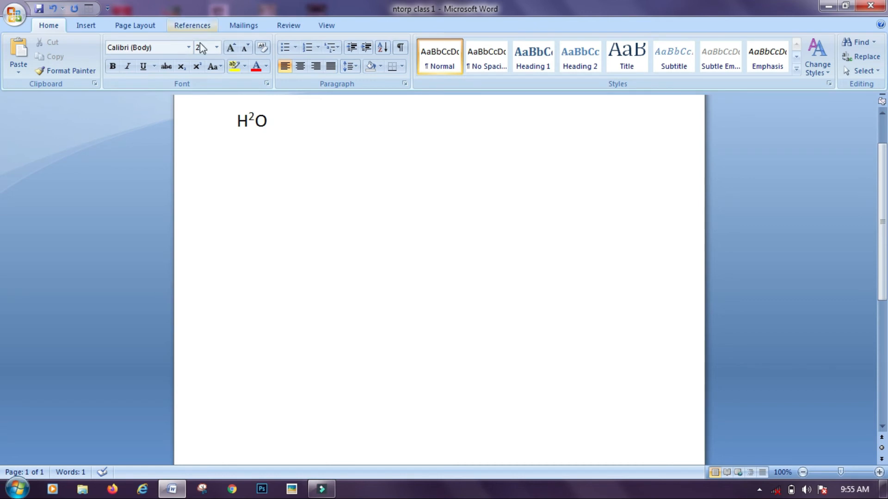
click(217, 68)
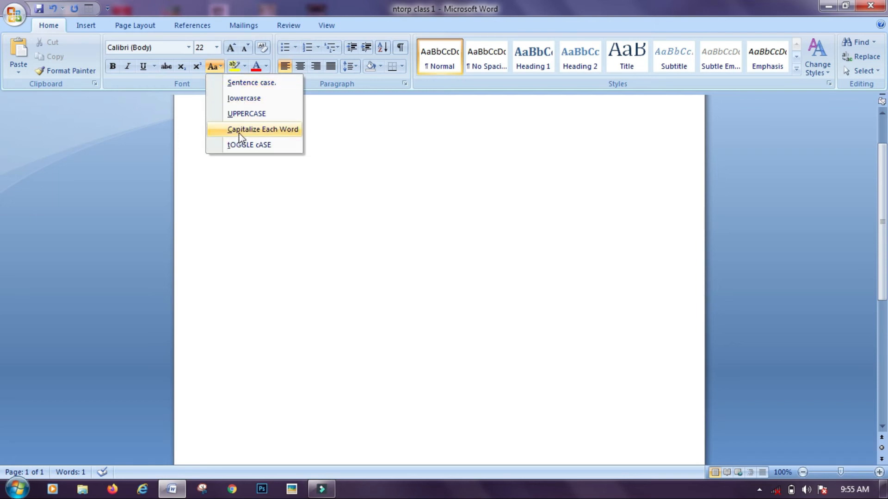
click(249, 167)
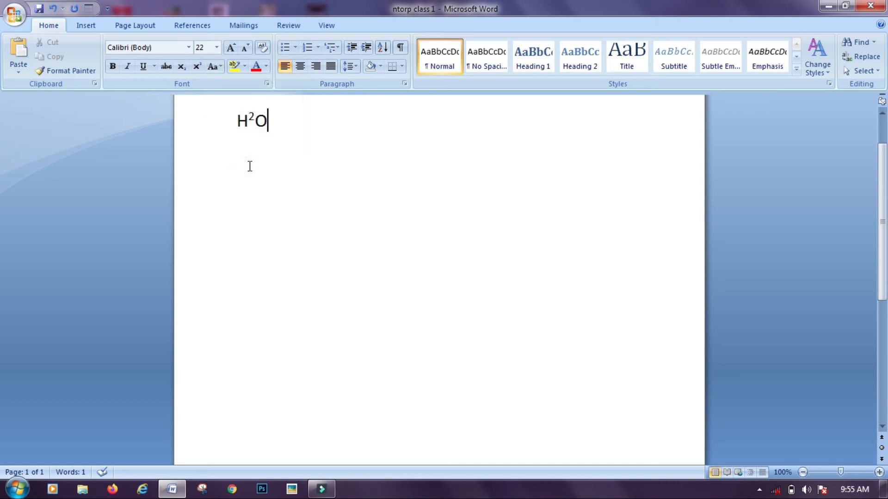
click(221, 68)
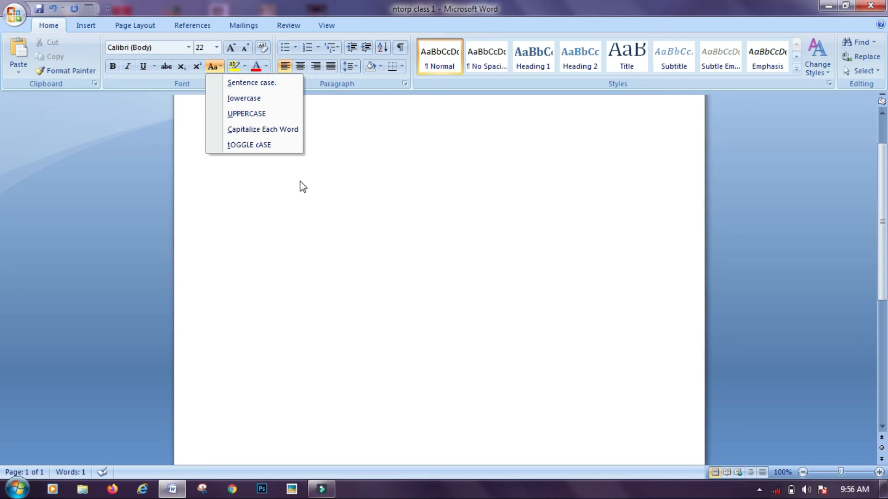
click(269, 180)
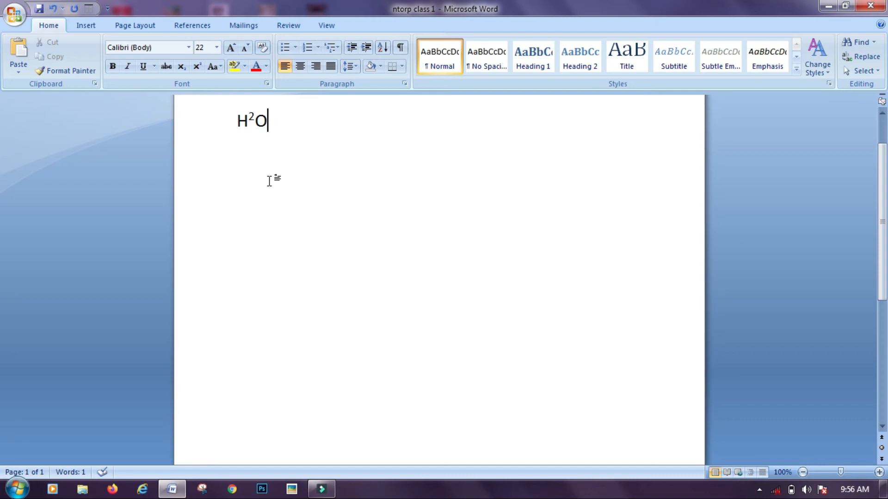
Replace H²O on the page with the text NTORP
key(BackSpace)
key(BackSpace)
key(BackSpace)
text(JDHK.DSHHI)
key(BackSpace)
key(BackSpace)
key(BackSpace)
key(BackSpace)
key(BackSpace)
key(BackSpace)
key(BackSpace)
key(BackSpace)
key(BackSpace)
key(BackSpace)
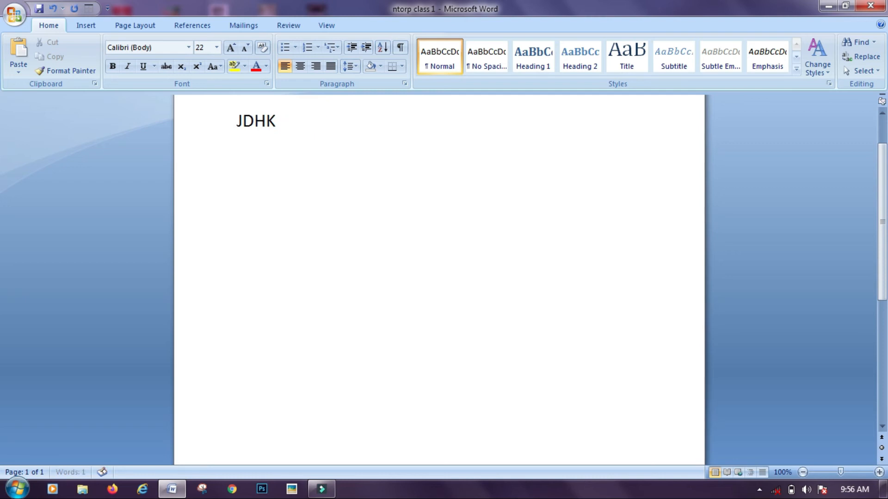
text(NTORP)
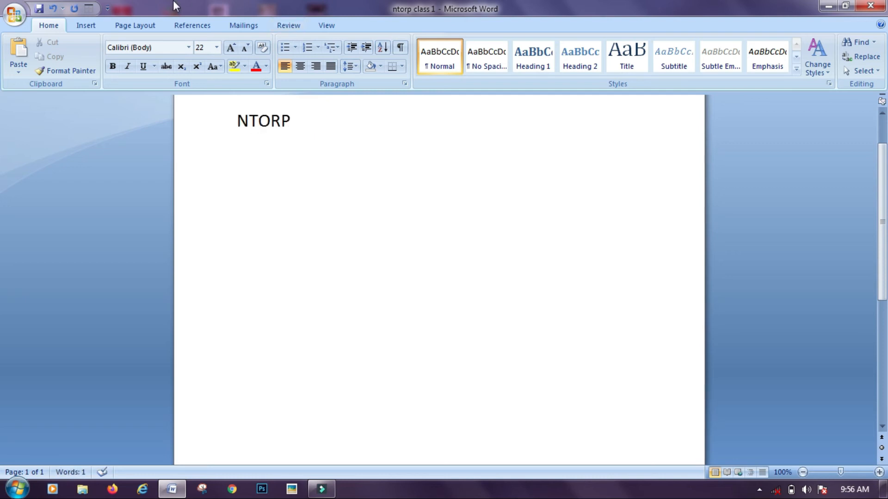
Make NTORP a list item with the colourful plus bullet and start a second bullet line
click(291, 51)
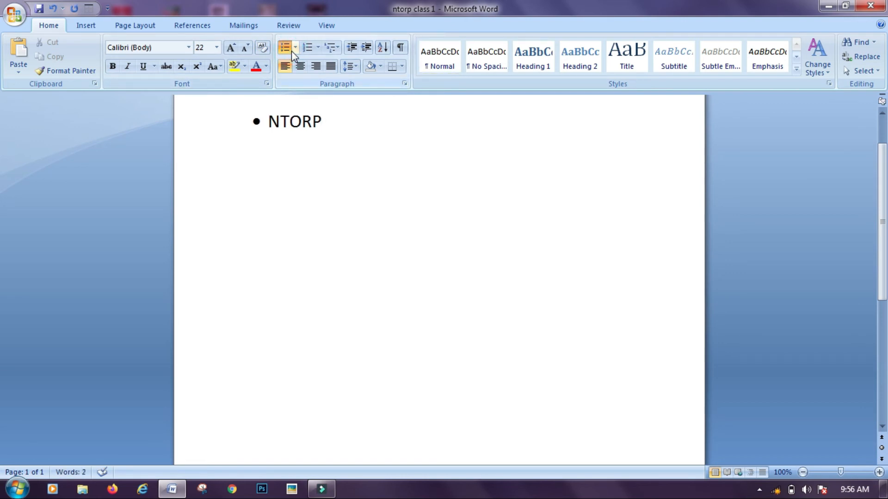
click(295, 49)
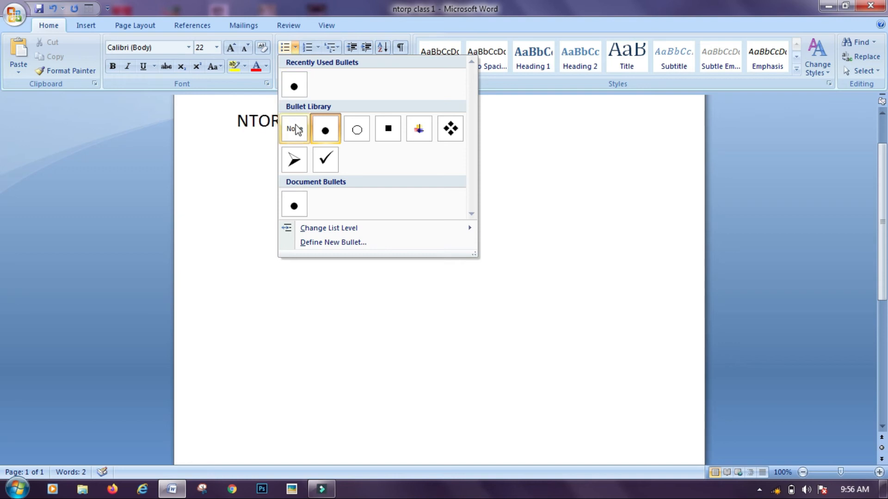
click(422, 134)
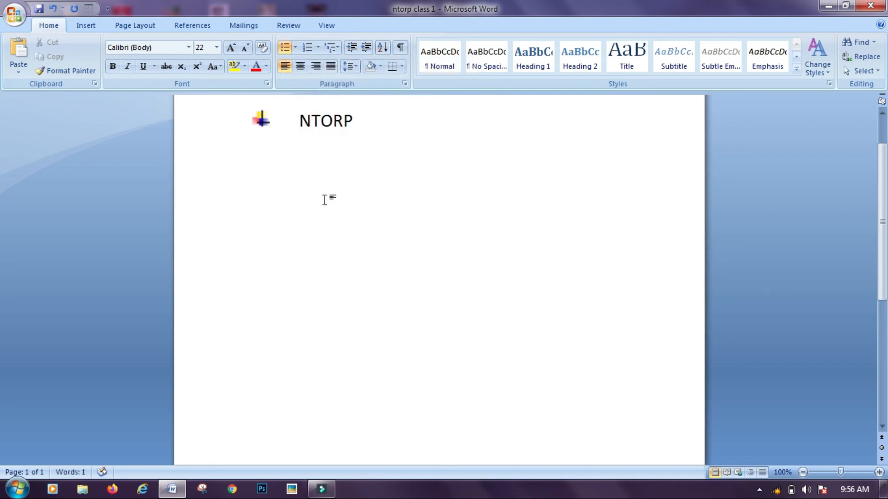
key(Return)
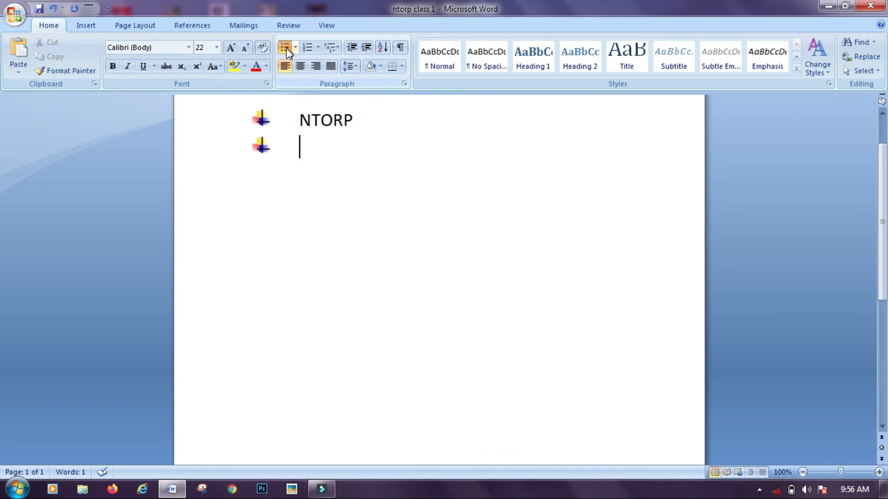
click(315, 51)
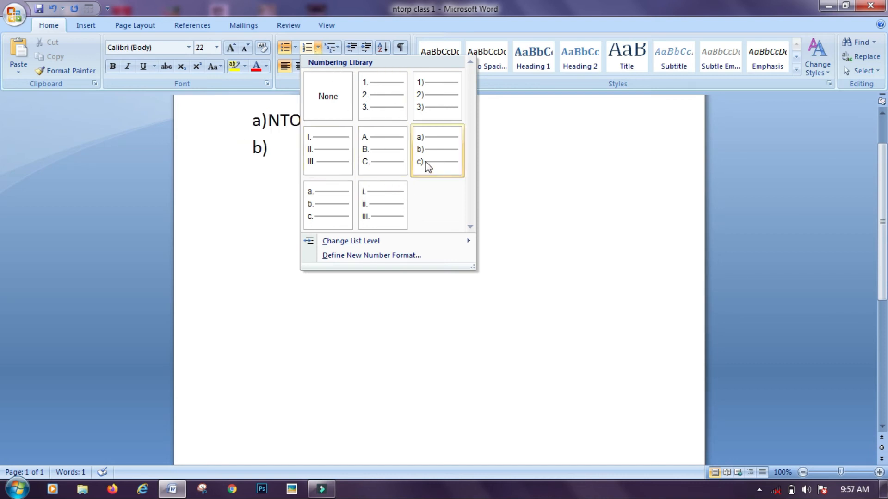
Browse the Numbering and Multilevel List galleries, closing each without applying a style
click(515, 189)
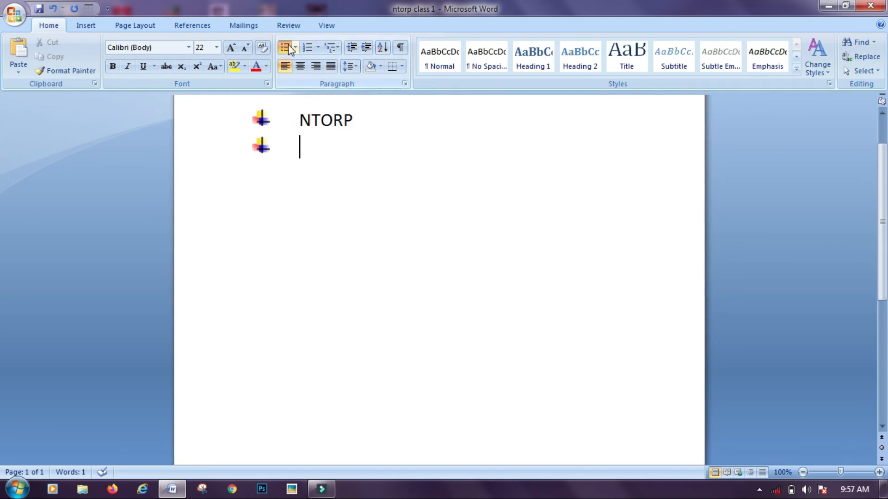
click(334, 50)
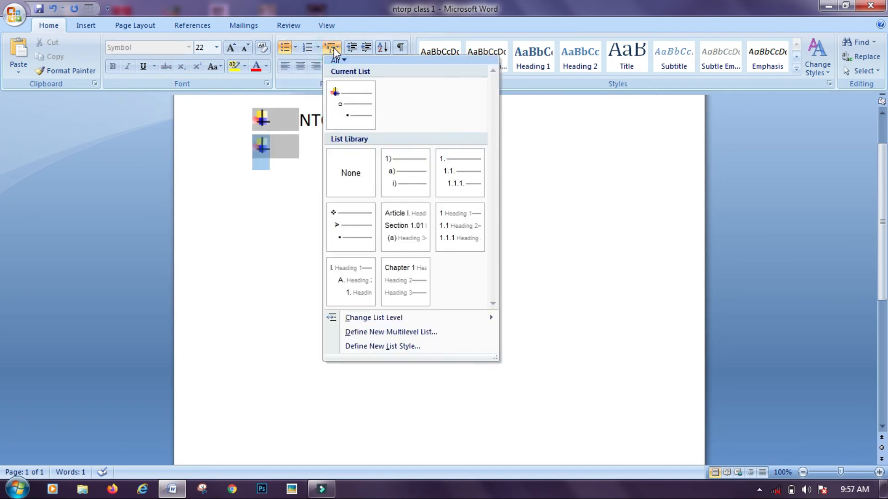
click(331, 48)
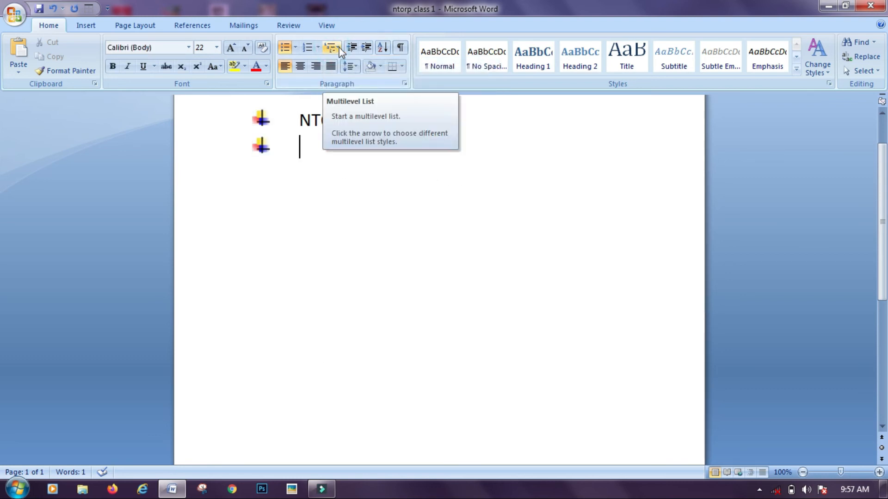
click(339, 47)
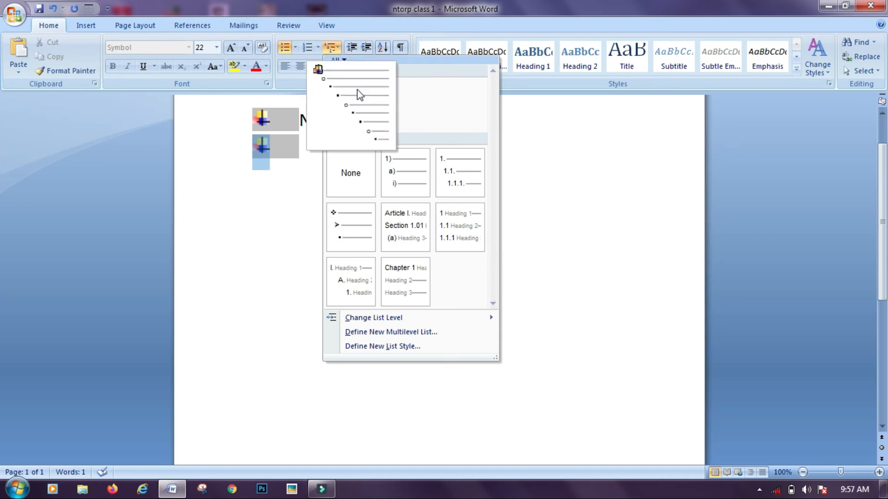
click(359, 98)
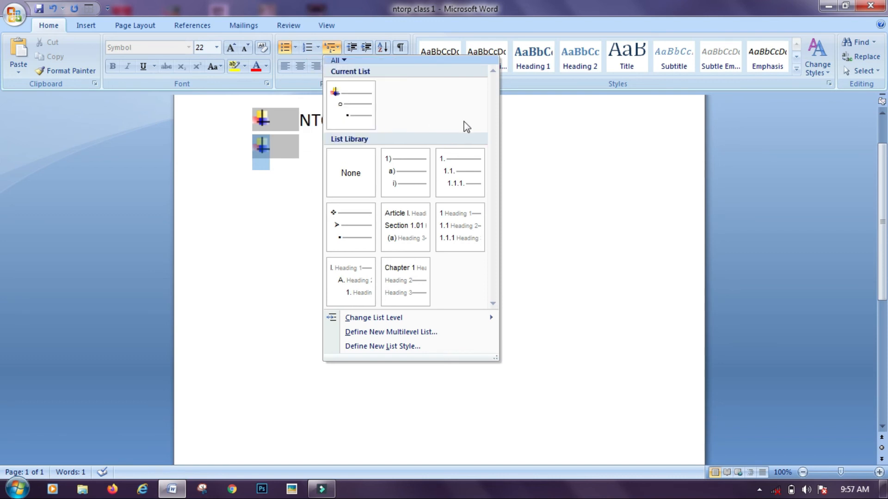
click(515, 121)
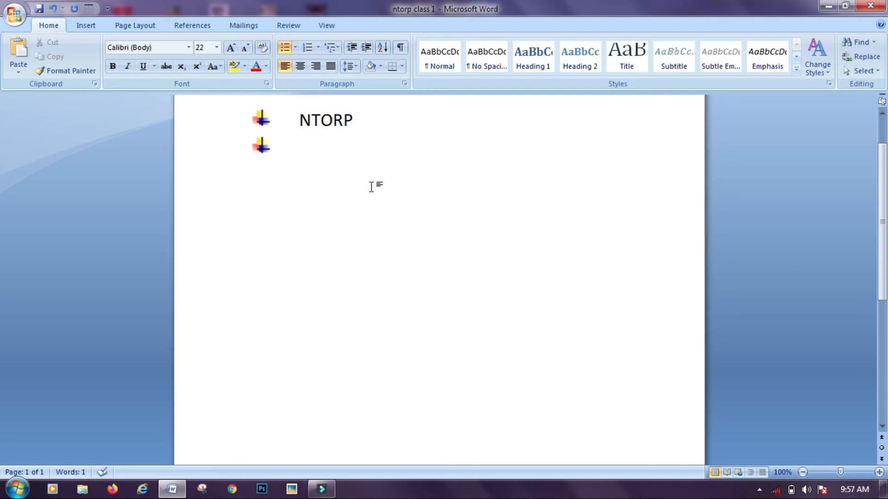
Indent the NTORP bulleted list several steps to the right
click(299, 122)
click(367, 47)
click(366, 47)
click(366, 47)
click(366, 47)
click(366, 47)
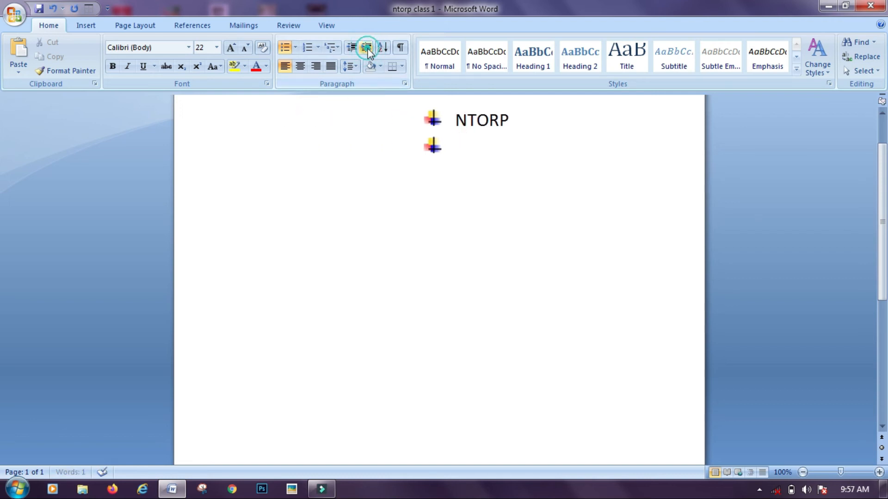
click(429, 144)
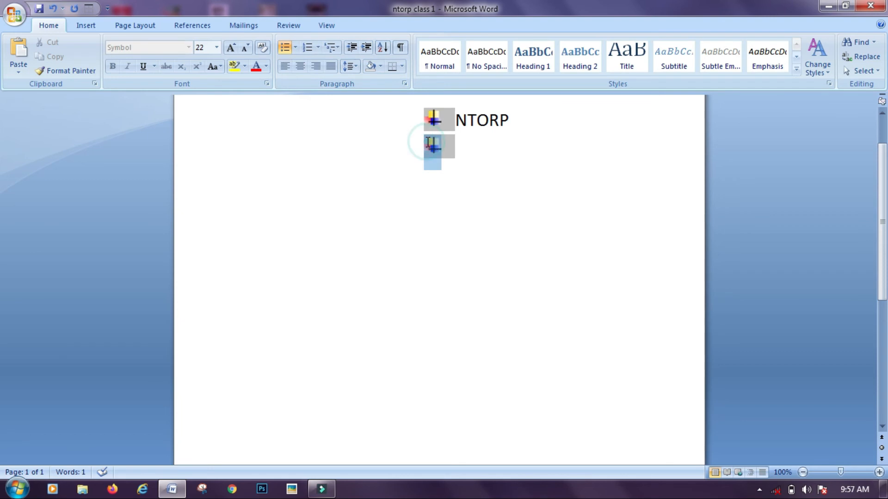
Add bullet items LKSZJGOKF, LHGKHPOFL;D and LJLHFKJDOPH, leaving an empty fifth bullet
click(431, 215)
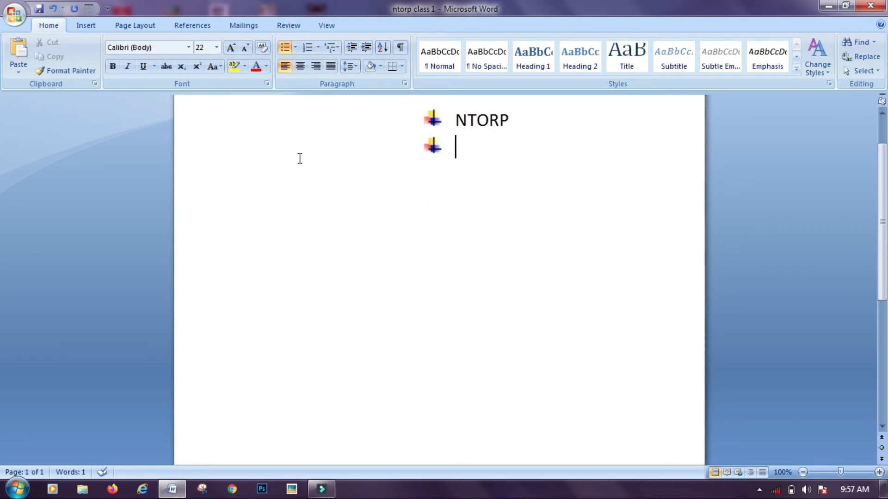
text(LKSZJGOKF)
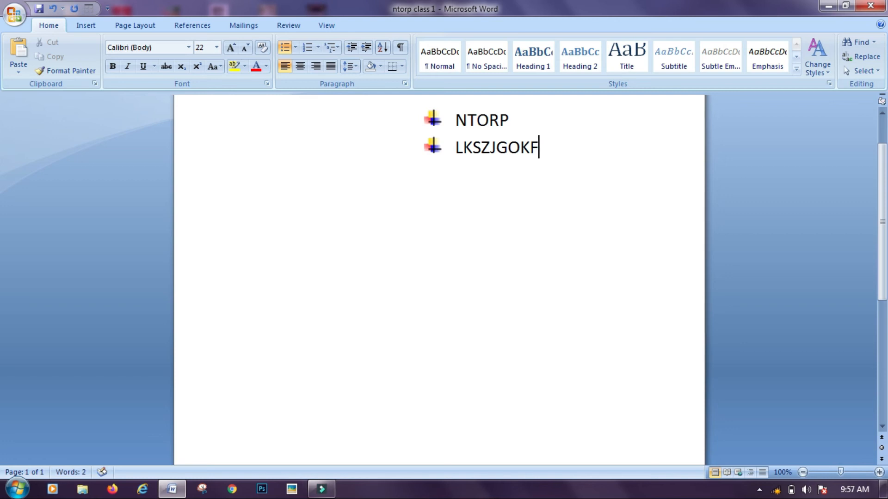
key(Return)
text(LHGKHPOFL;D)
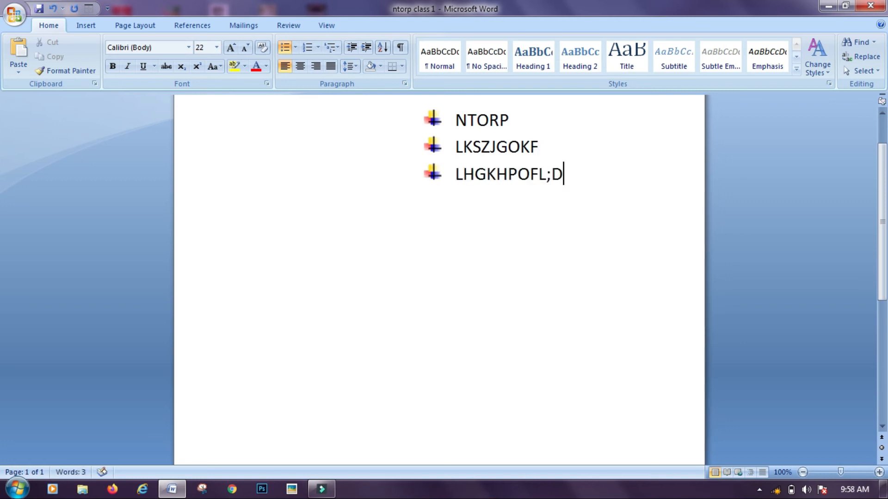
key(Return)
text(LJLHFKJDOPH)
key(Return)
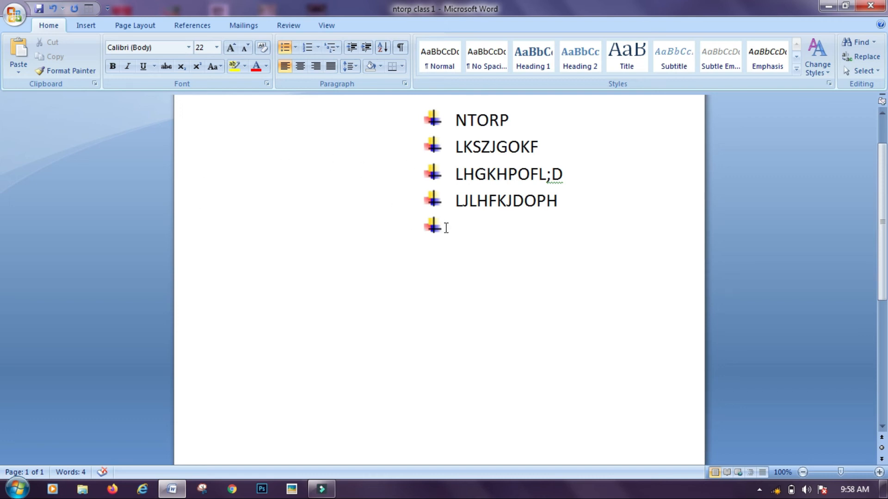
Decrease the list's indent three steps, back toward the left margin
click(372, 102)
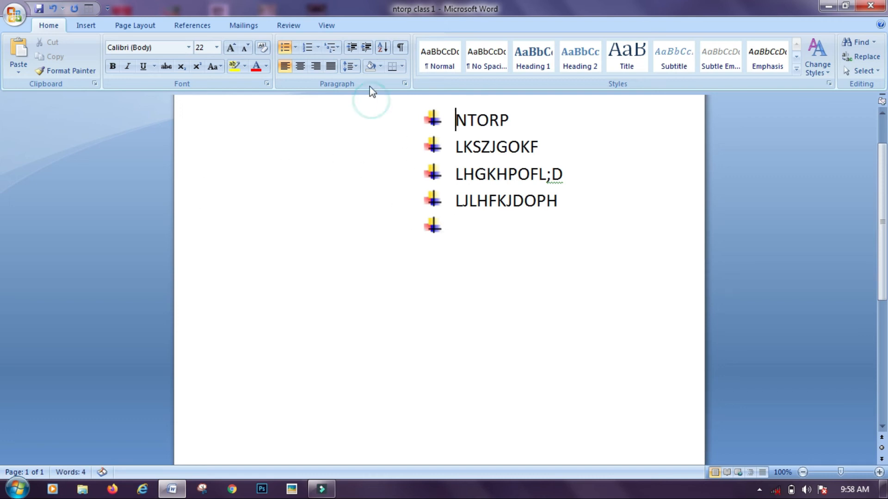
click(350, 48)
click(350, 48)
click(350, 48)
click(350, 48)
click(350, 49)
click(350, 48)
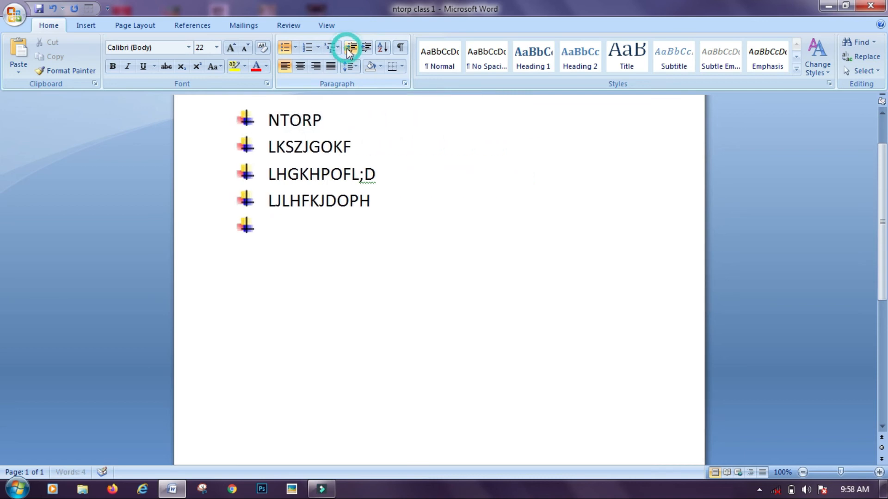
Sort the bulleted list by paragraphs in ascending A-to-Z order
click(382, 49)
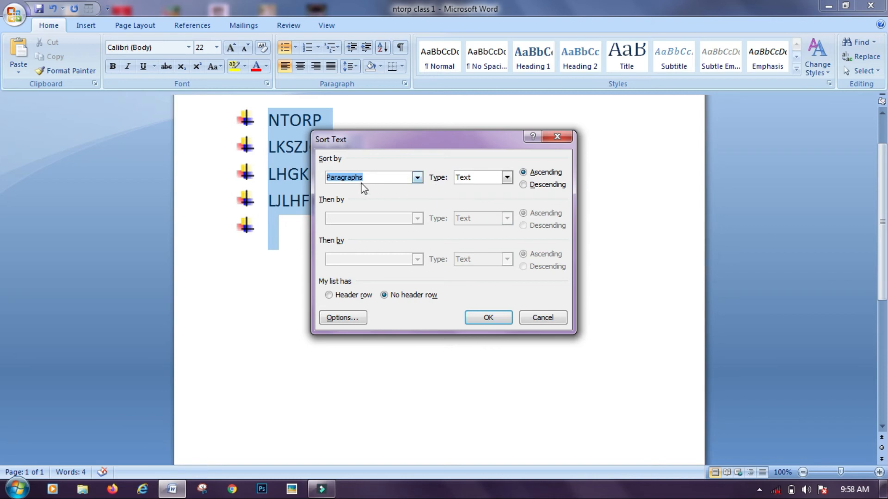
click(418, 178)
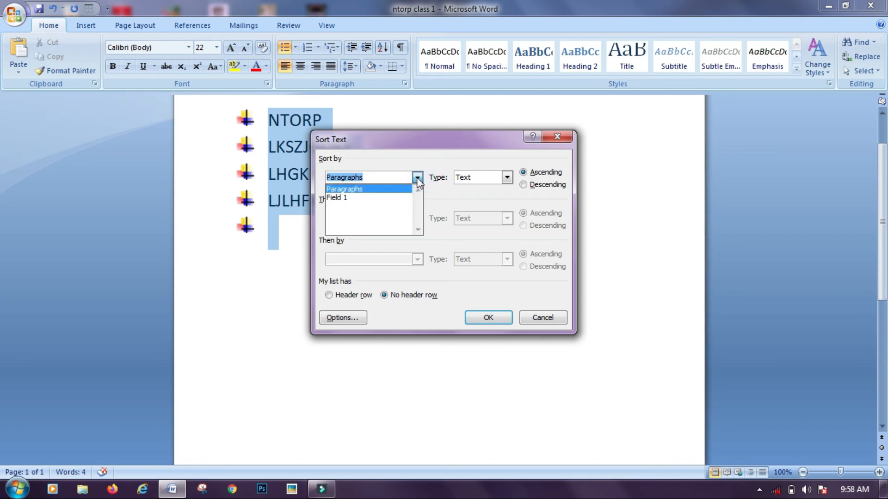
click(417, 179)
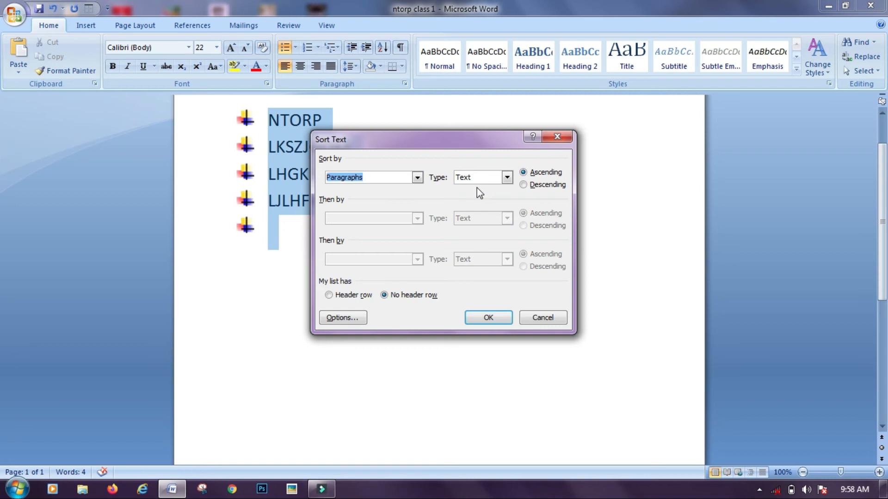
click(523, 180)
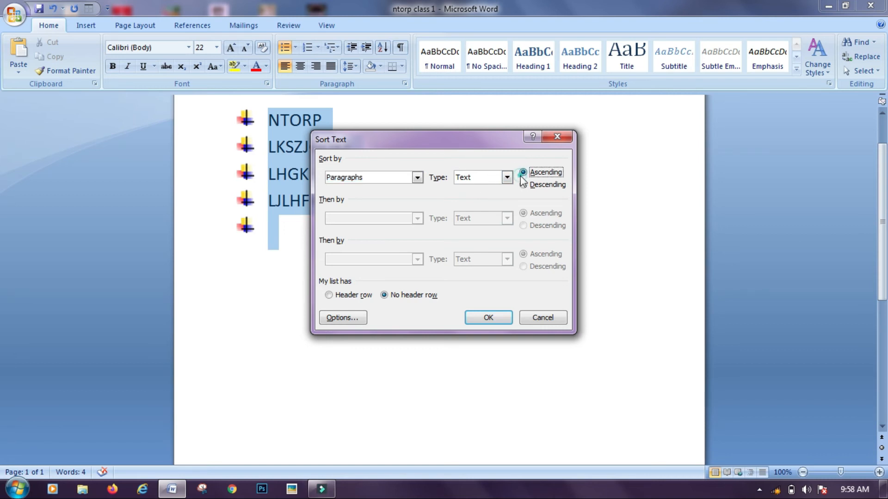
click(495, 319)
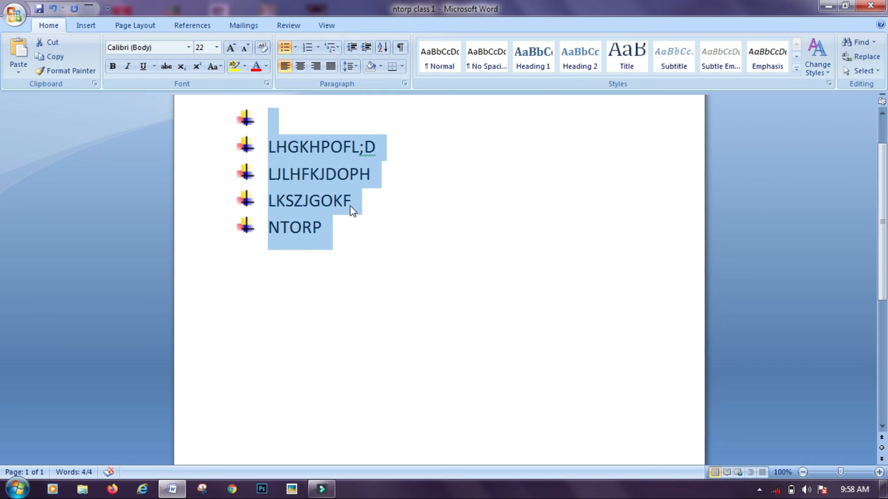
Re-sort the list in descending Z-to-A order so NTORP comes first
click(383, 47)
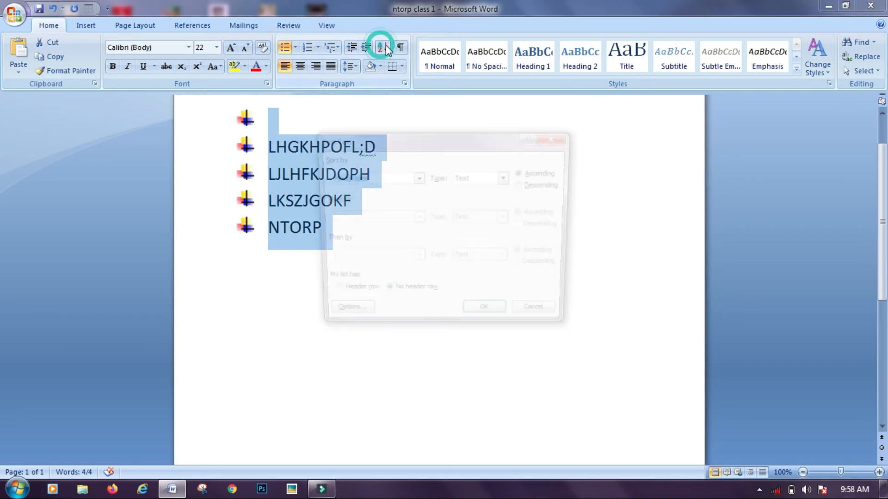
click(543, 186)
click(489, 323)
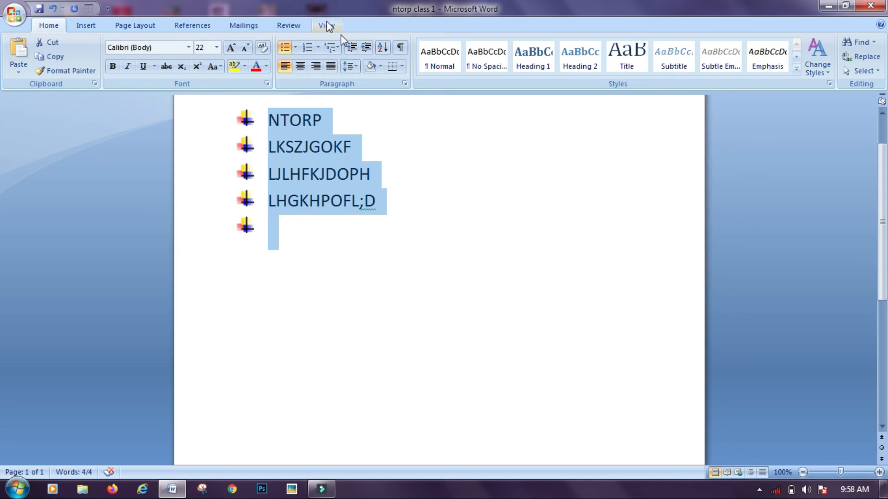
click(400, 48)
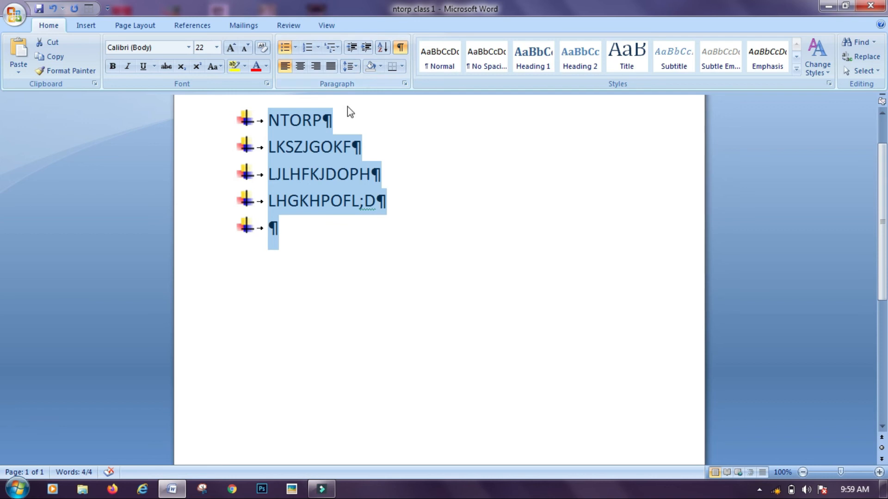
click(371, 127)
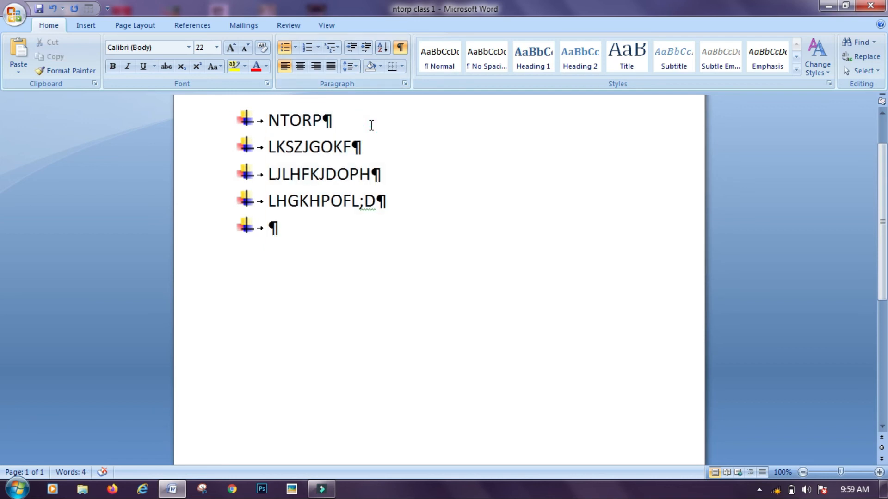
click(402, 48)
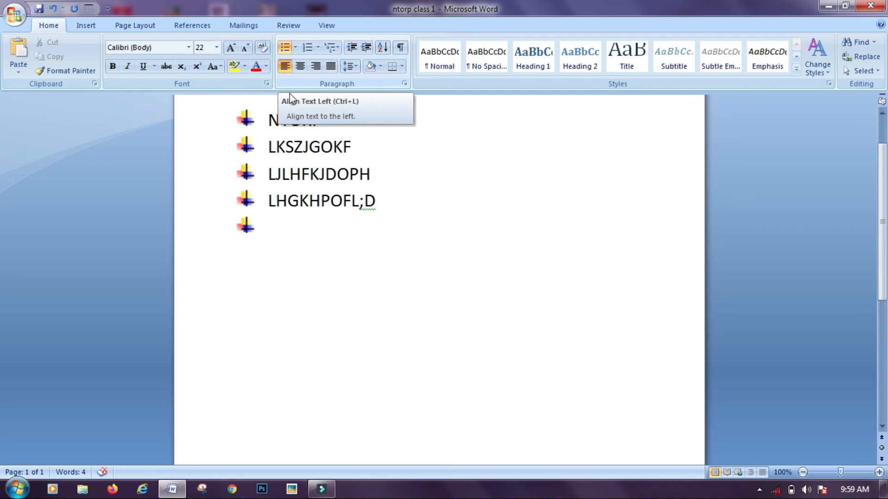
Select the whole list and try left, centre and right alignment, ending with Justify
click(338, 356)
key(ctrl+a)
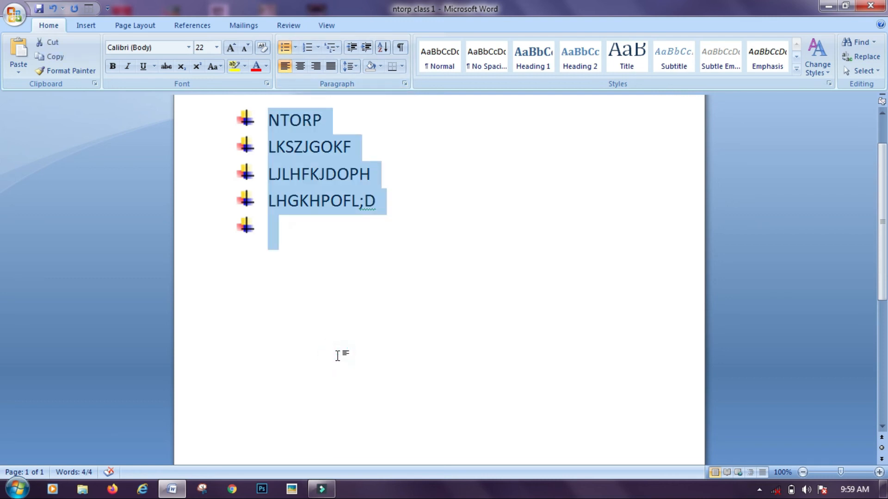
click(286, 66)
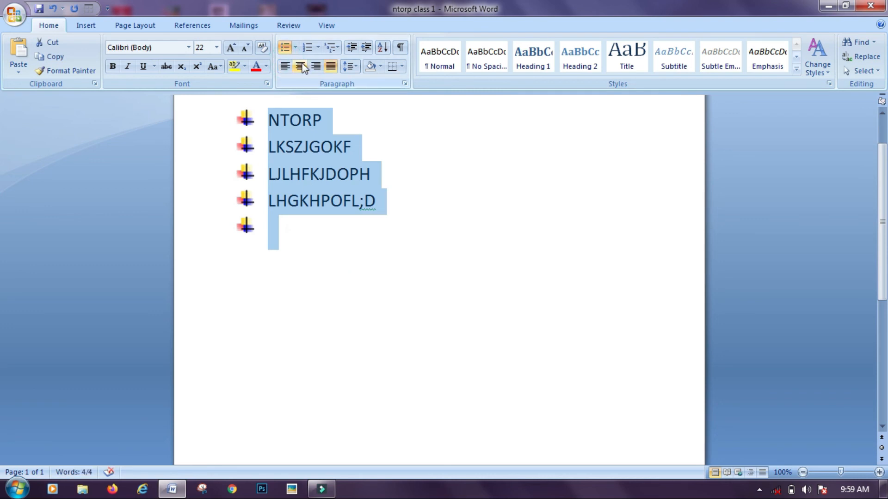
click(301, 66)
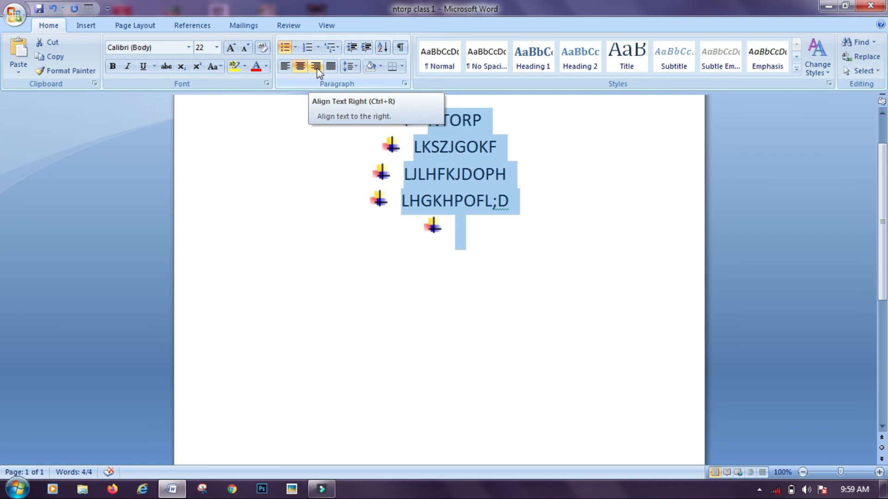
click(317, 78)
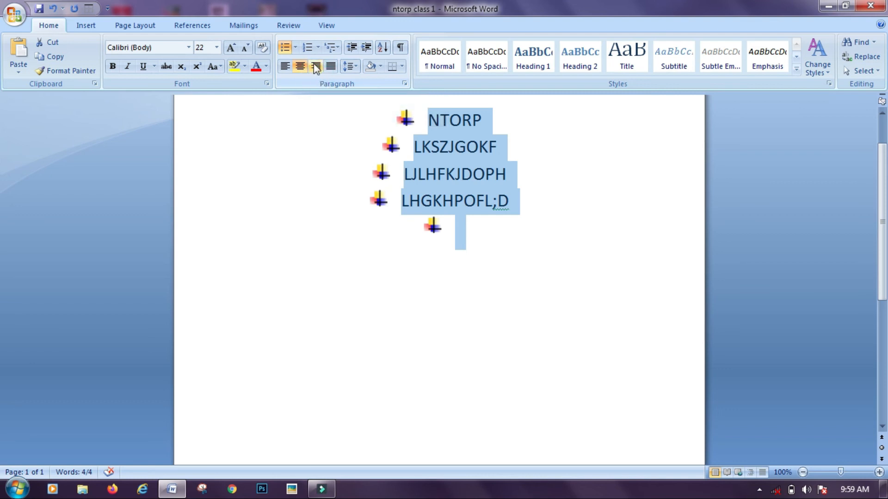
click(314, 67)
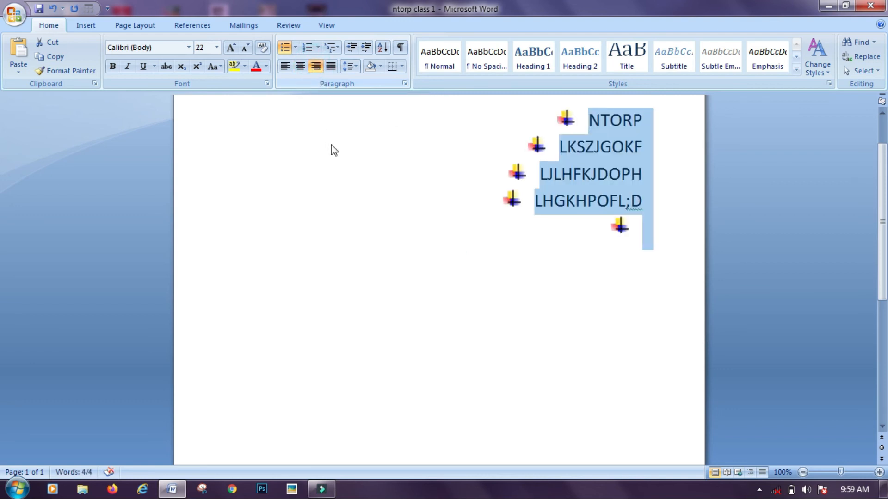
click(331, 69)
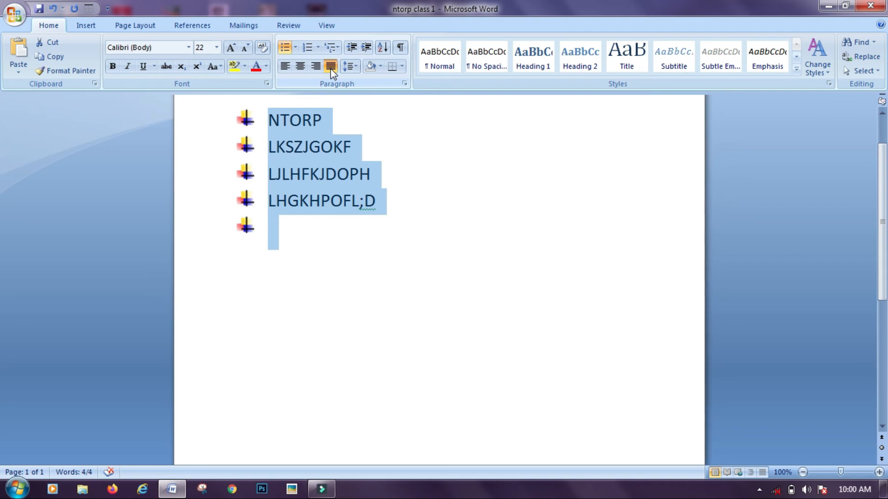
Replace the bulleted list with two sample paragraphs generated by =RAND(2)
key(Delete)
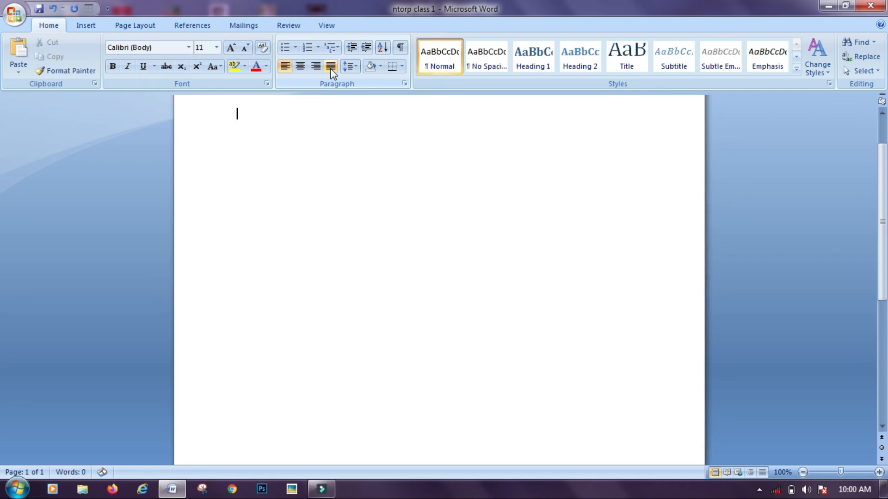
text(=RAND(2))
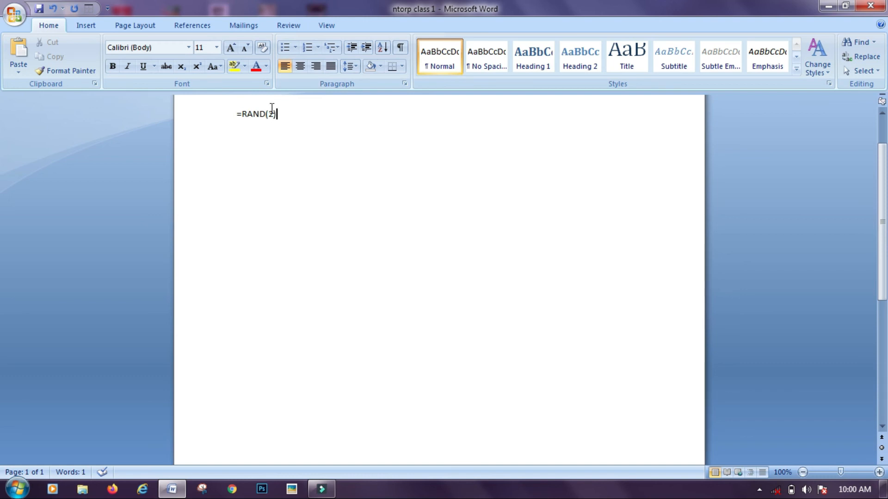
key(Return)
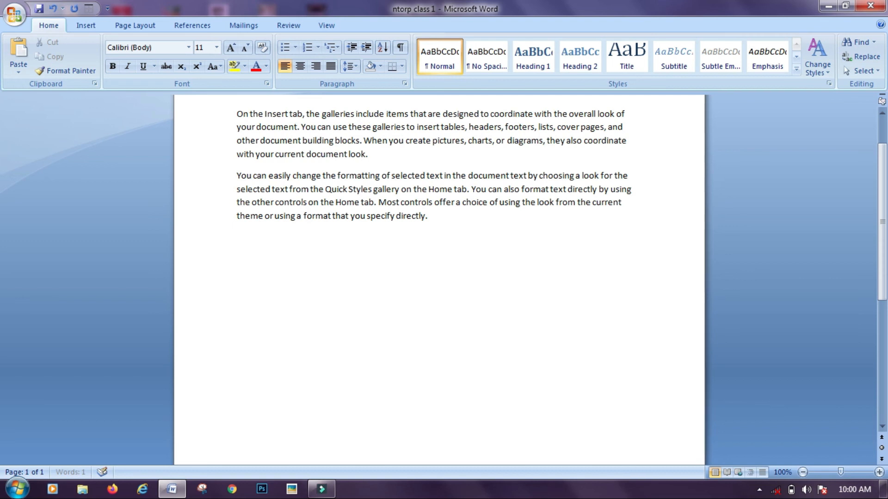
Grow the sample text to 18 pt, then shrink it to 16 pt
key(ctrl+a)
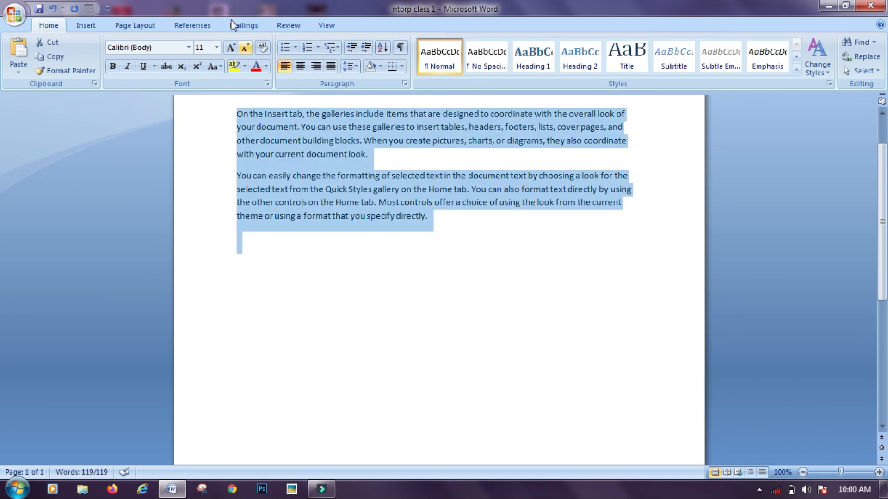
click(231, 47)
click(232, 47)
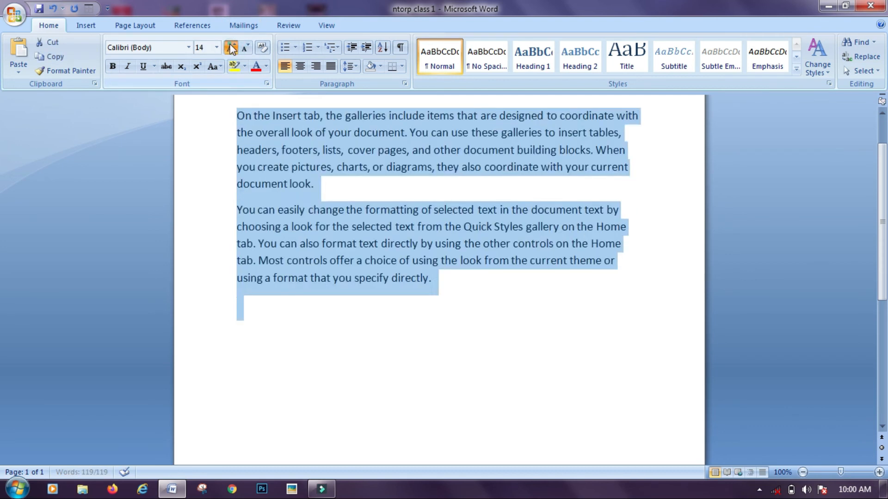
click(231, 48)
click(231, 47)
click(247, 47)
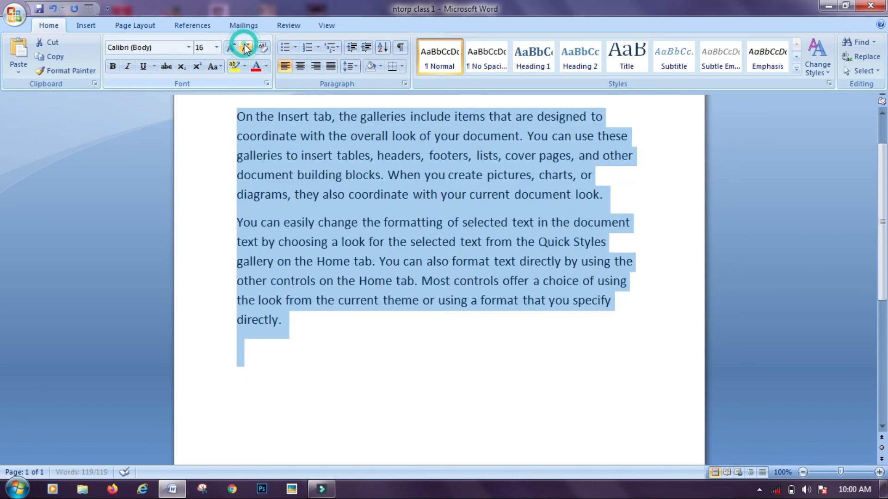
click(370, 347)
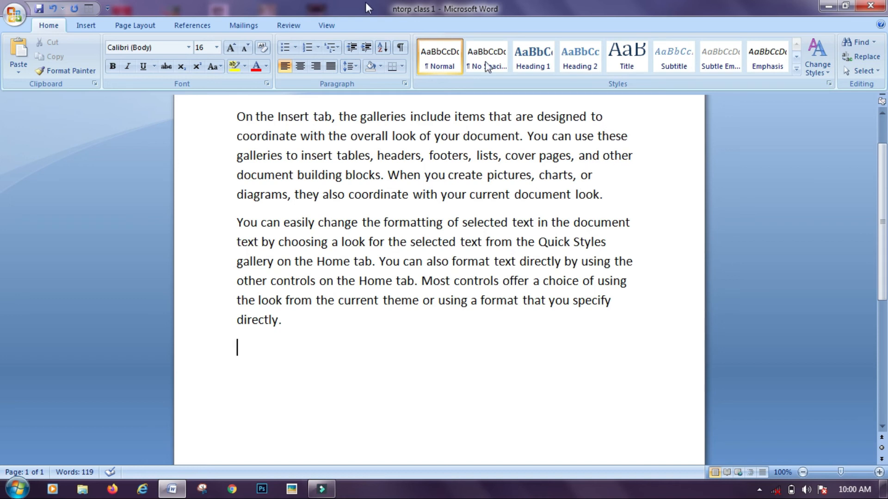
key(ctrl+a)
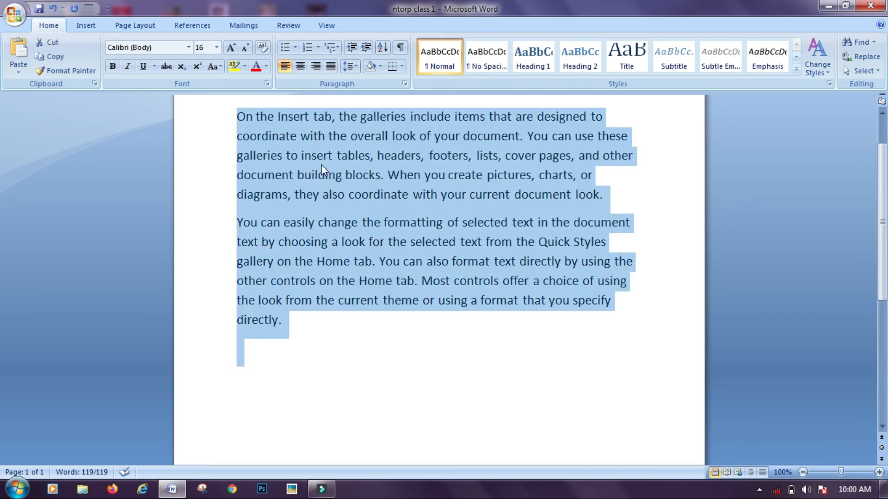
Justify both paragraphs, set 1.5 line spacing and remove the space after paragraphs
click(330, 70)
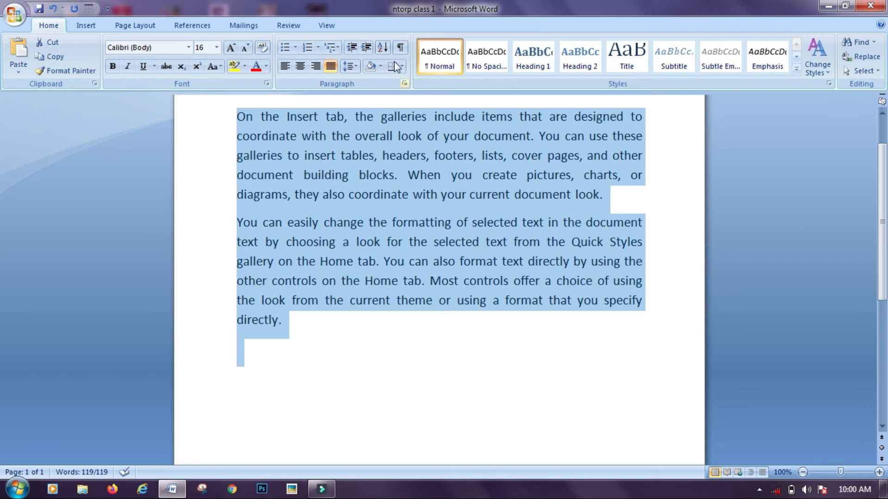
click(353, 69)
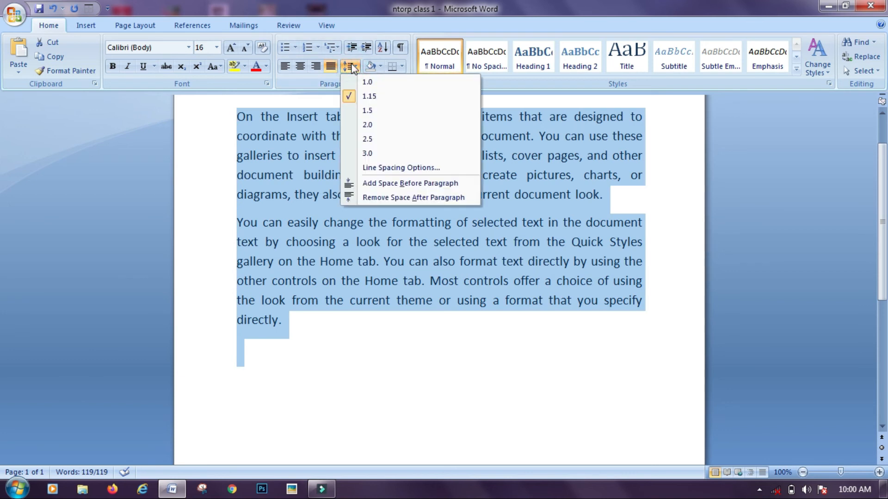
click(367, 110)
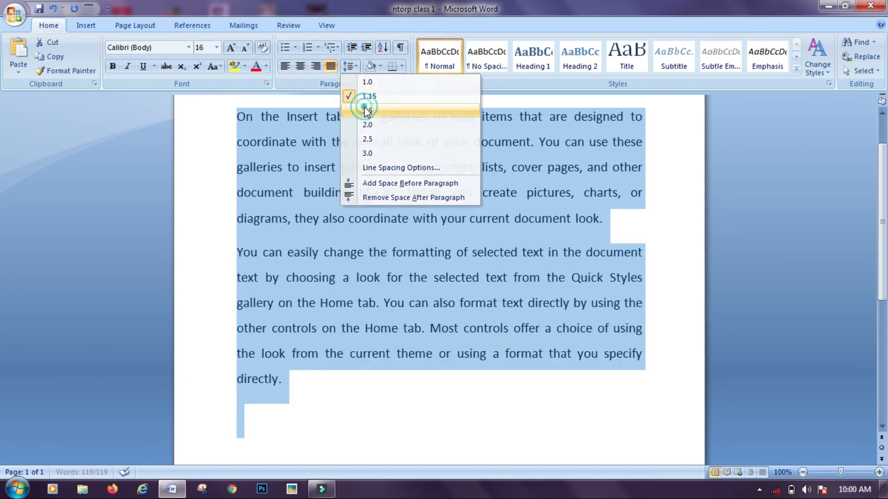
click(350, 67)
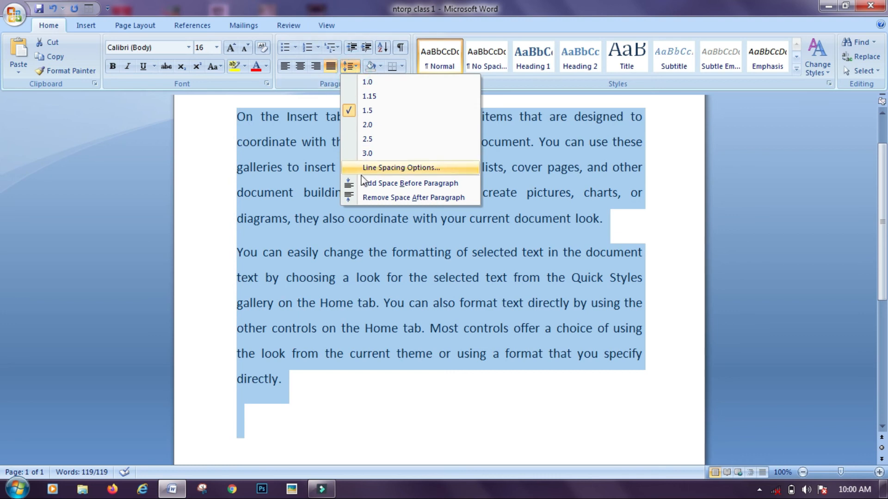
click(376, 197)
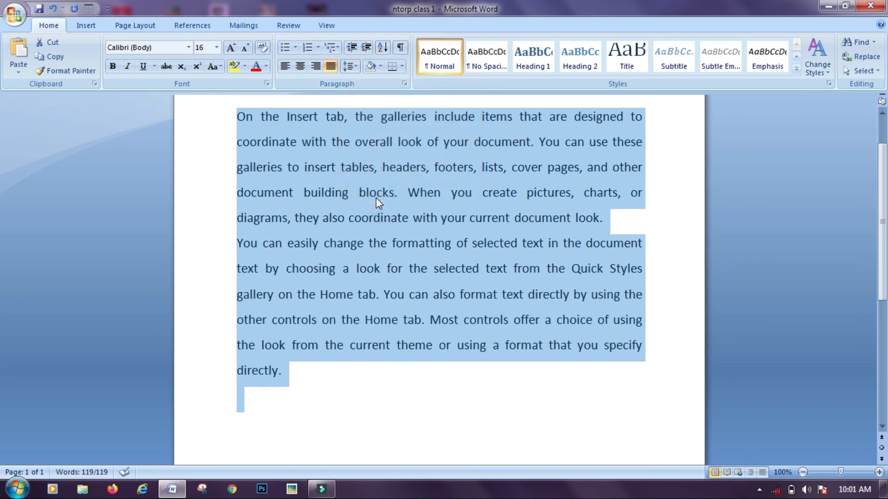
Shade both paragraphs with Black, Text 1, Lighter 15% so the text appears white
click(379, 66)
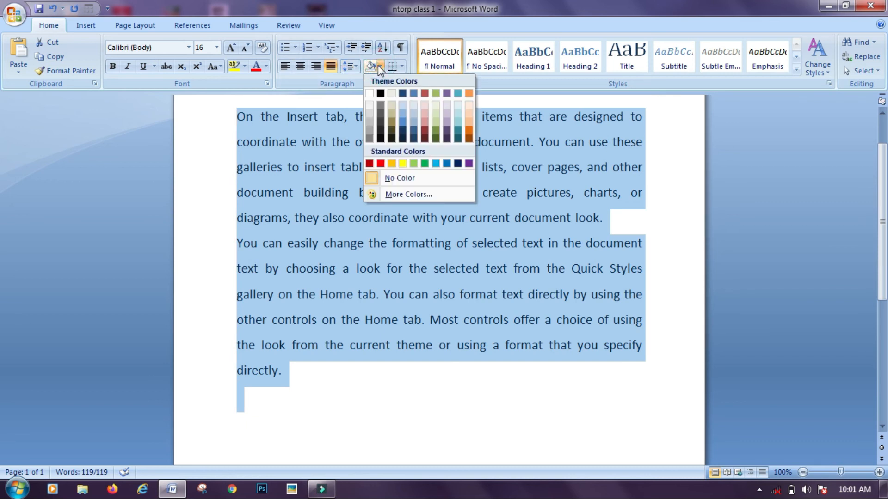
click(380, 131)
click(194, 149)
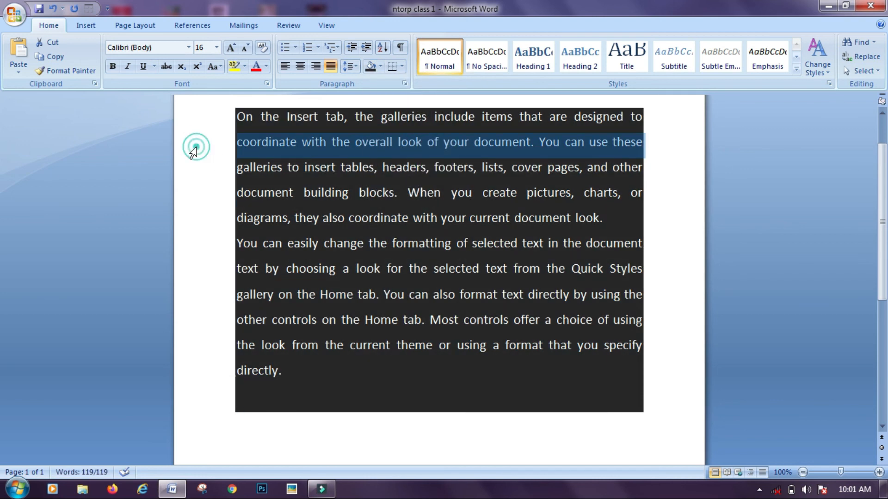
click(209, 325)
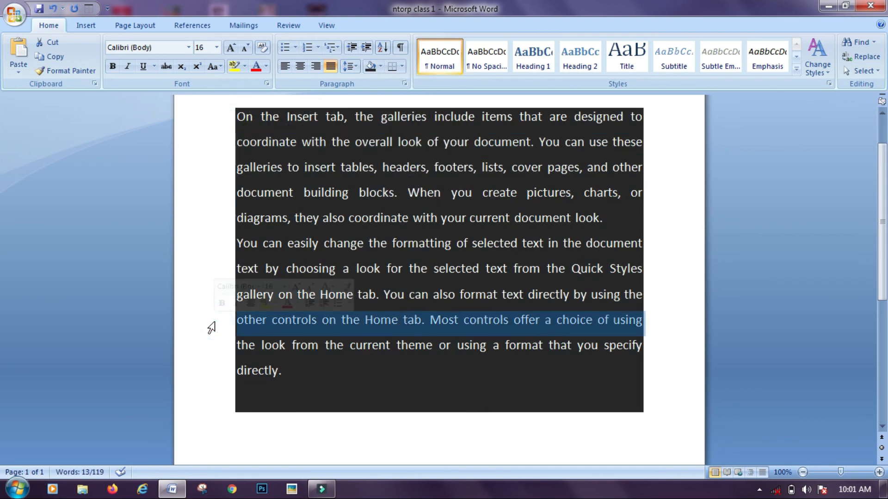
click(729, 284)
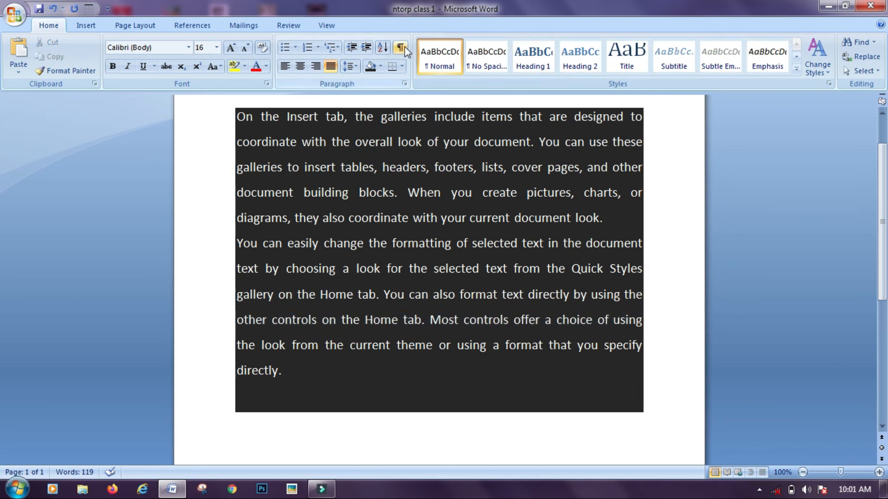
click(401, 65)
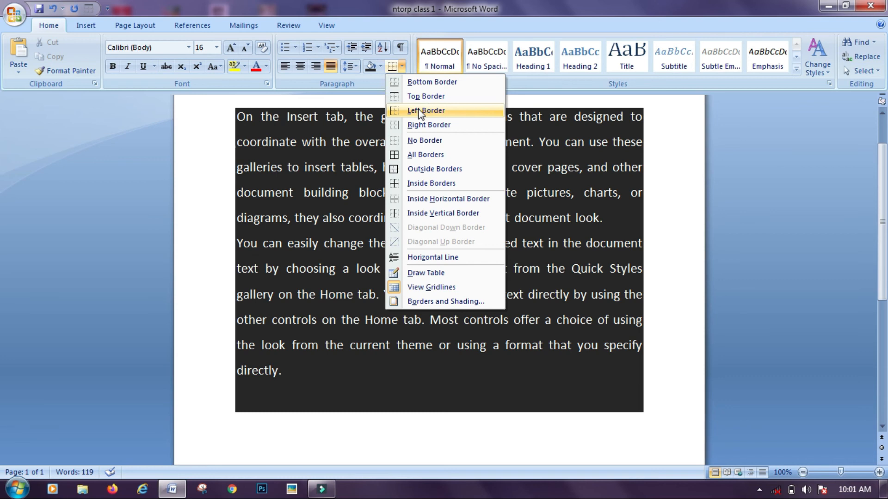
Try No Border, Top Border and All Borders on the shaded paragraphs
click(419, 143)
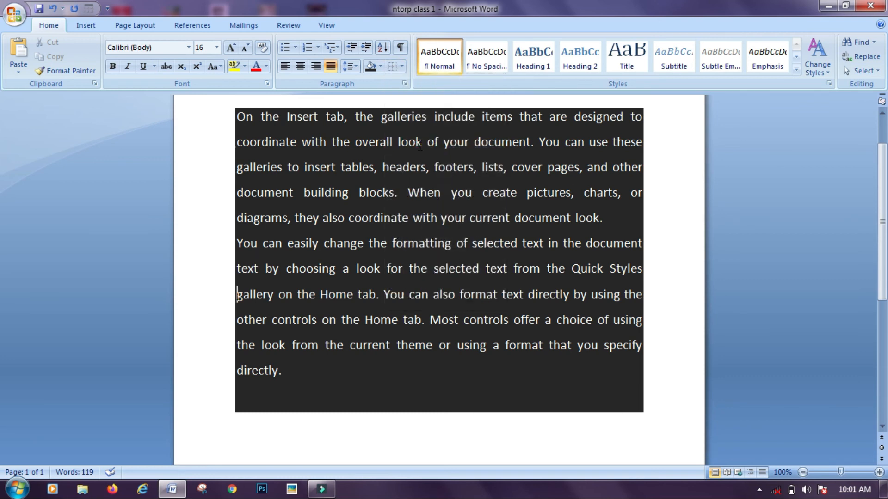
click(401, 66)
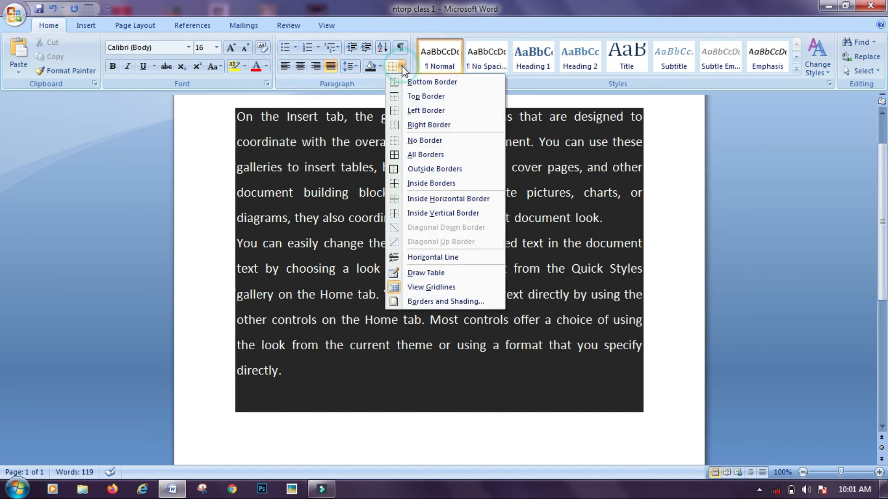
click(414, 96)
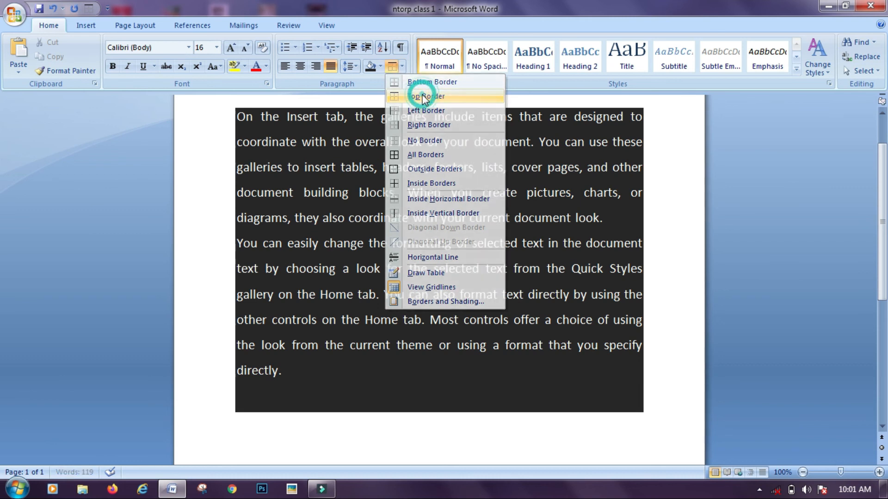
click(401, 67)
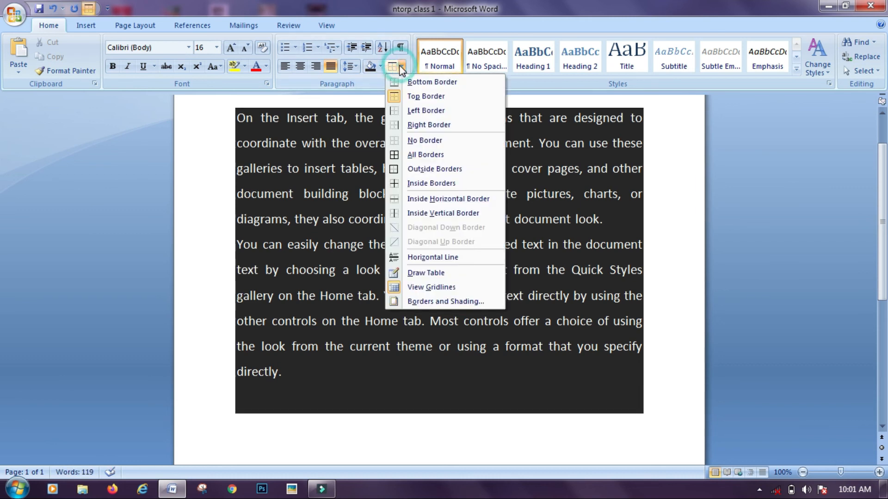
click(418, 155)
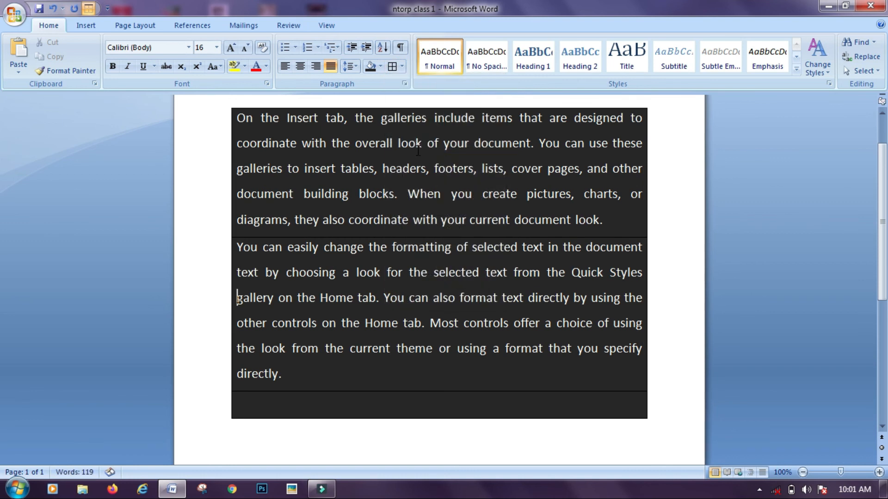
click(401, 64)
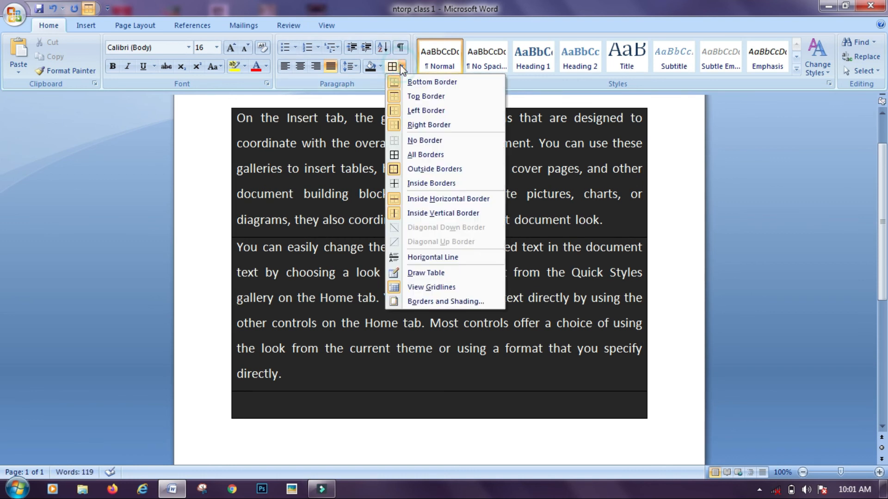
Put an outside border around the line starting 'galleries to insert tables'
click(171, 160)
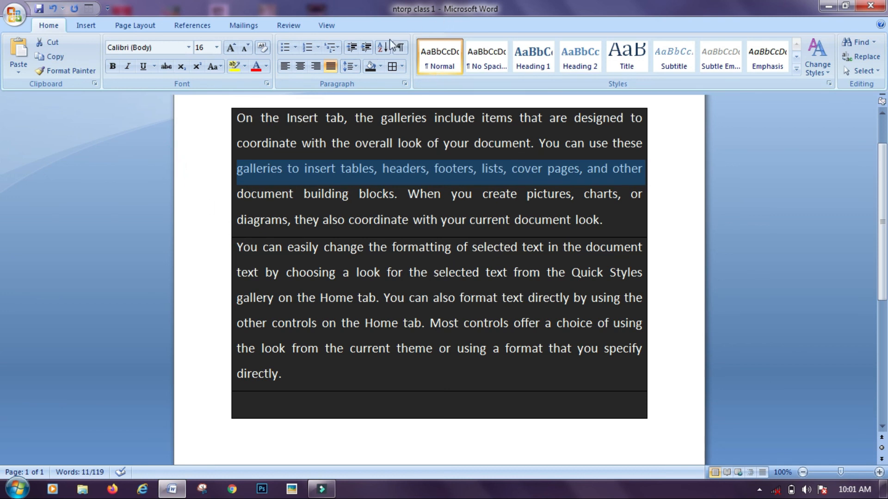
click(401, 65)
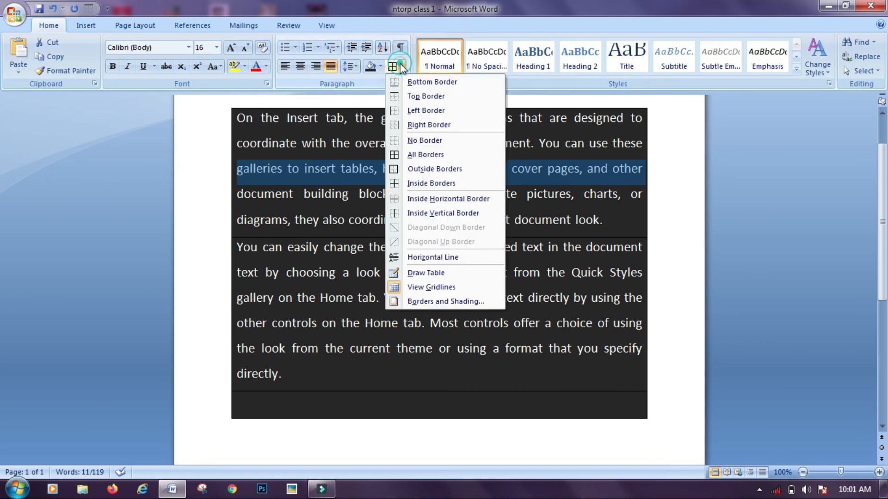
click(418, 168)
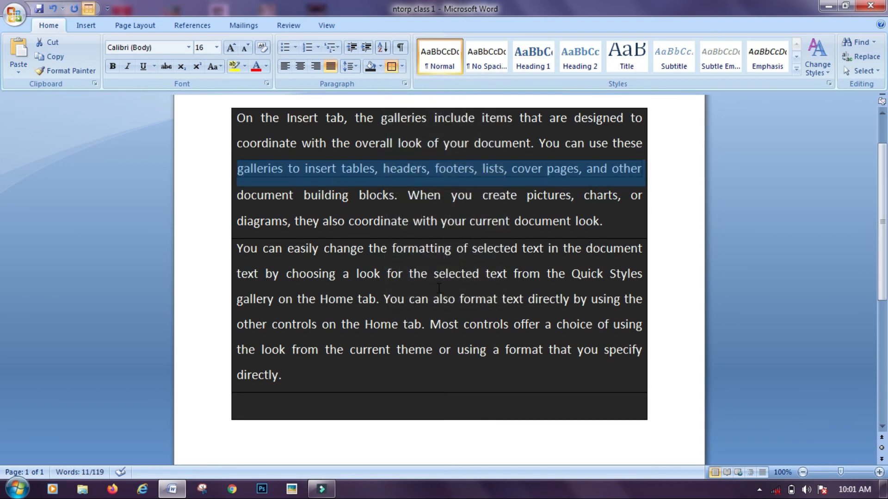
click(347, 415)
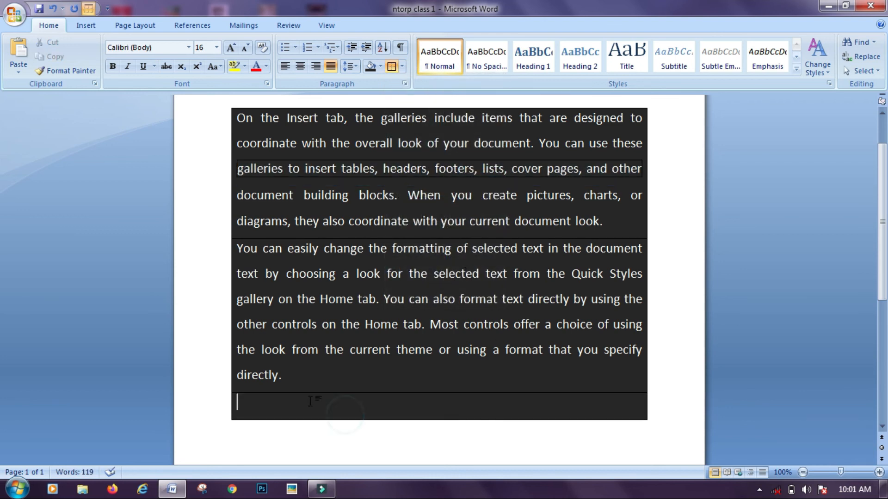
click(221, 186)
click(211, 182)
click(211, 181)
click(215, 254)
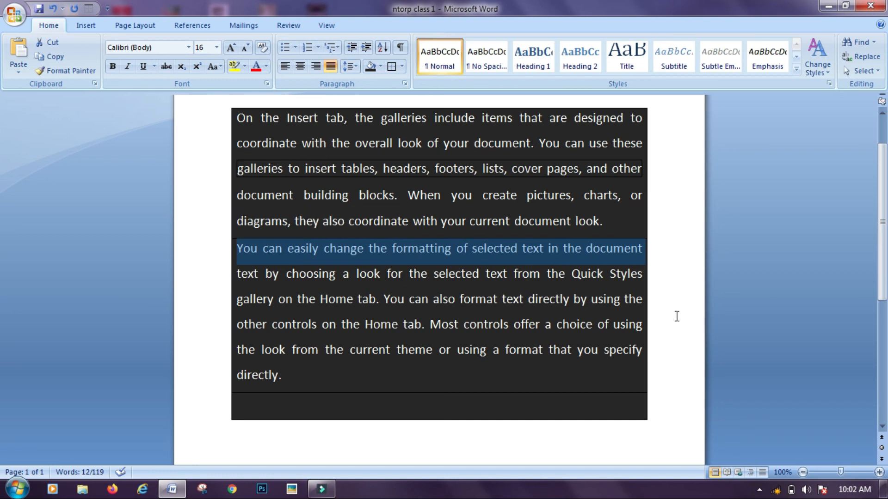
Zoom to 160% and remove the border from the selected line with No Border
click(879, 472)
click(879, 472)
click(879, 472)
click(879, 472)
click(879, 472)
click(878, 472)
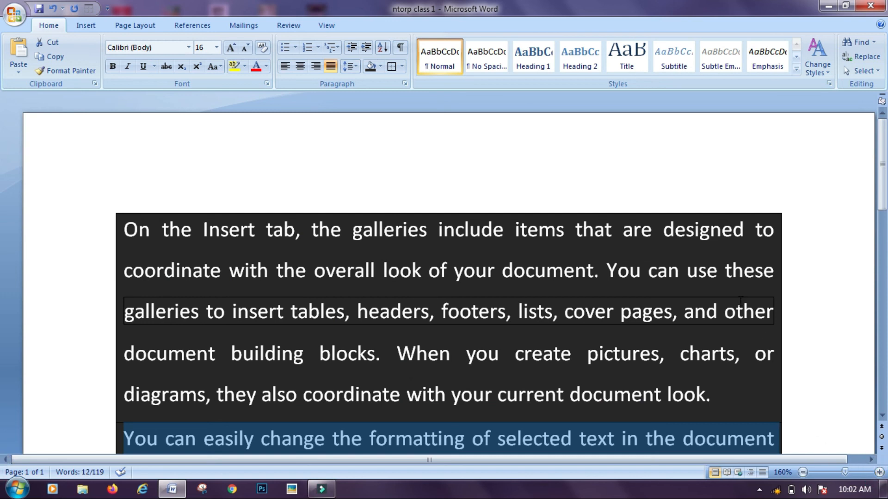
drag(884, 164, 880, 248)
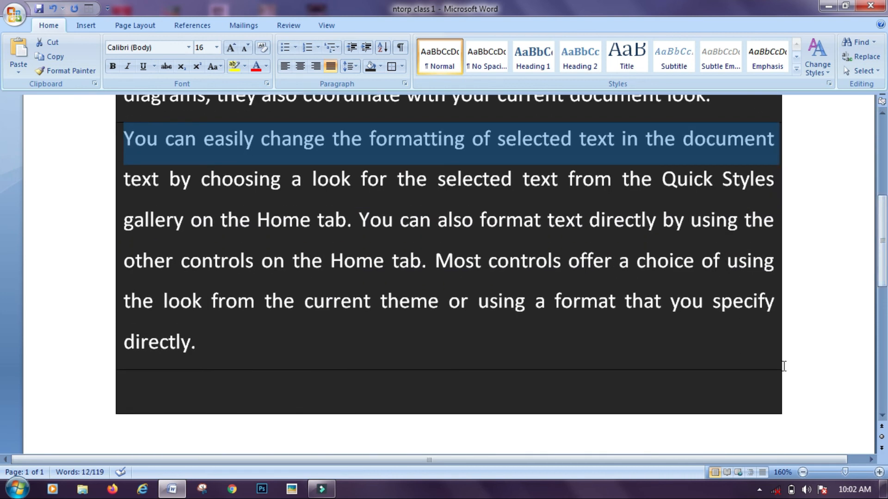
drag(884, 213, 883, 159)
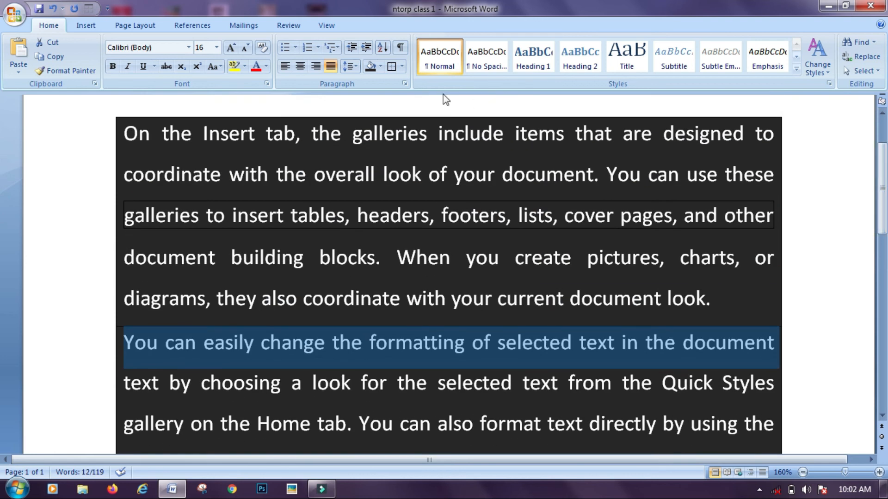
click(401, 66)
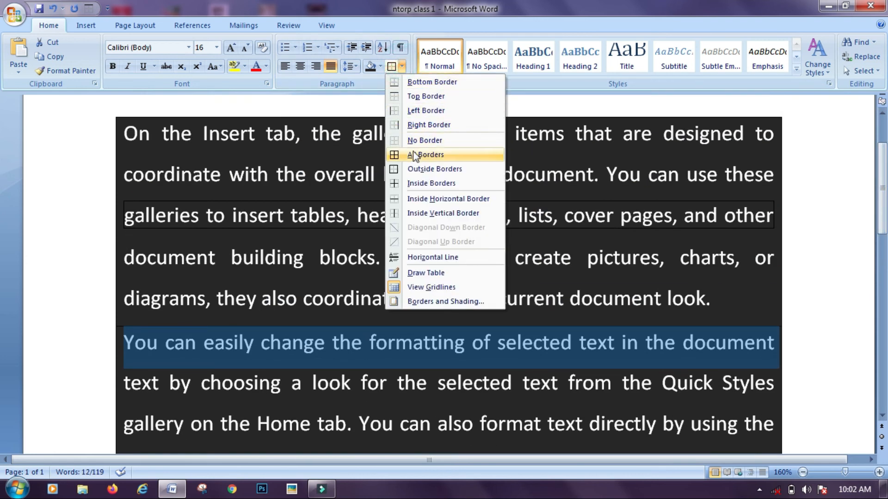
click(424, 139)
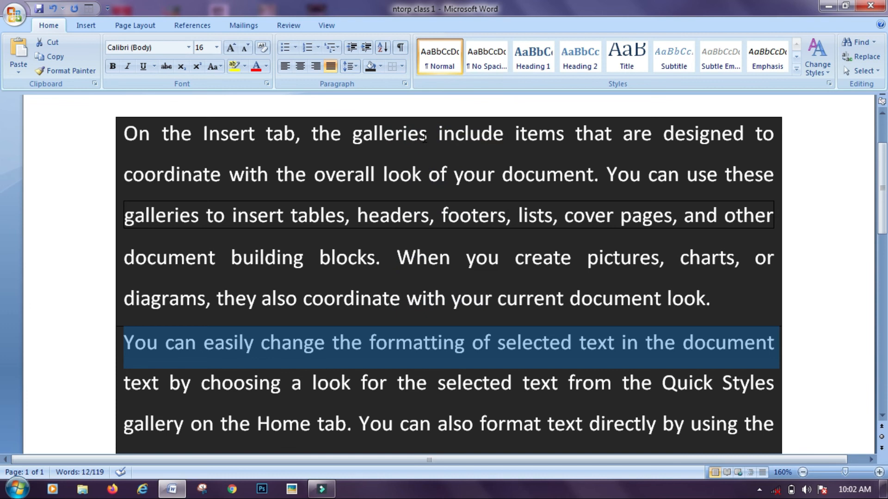
Select the whole document and apply No Border to clear all borders
key(ctrl+a)
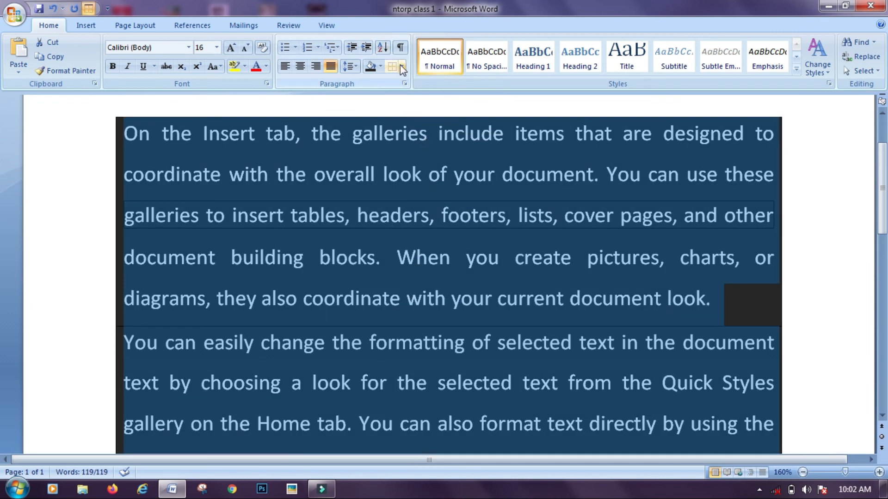
click(400, 64)
click(415, 140)
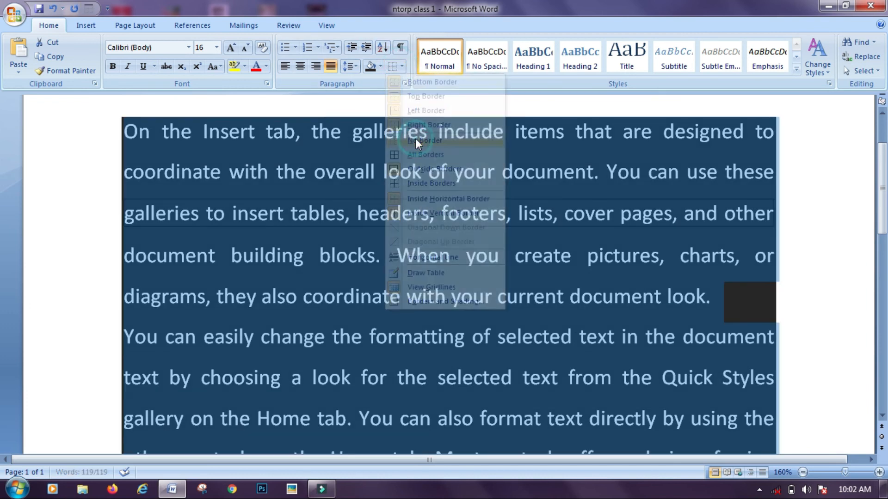
click(51, 164)
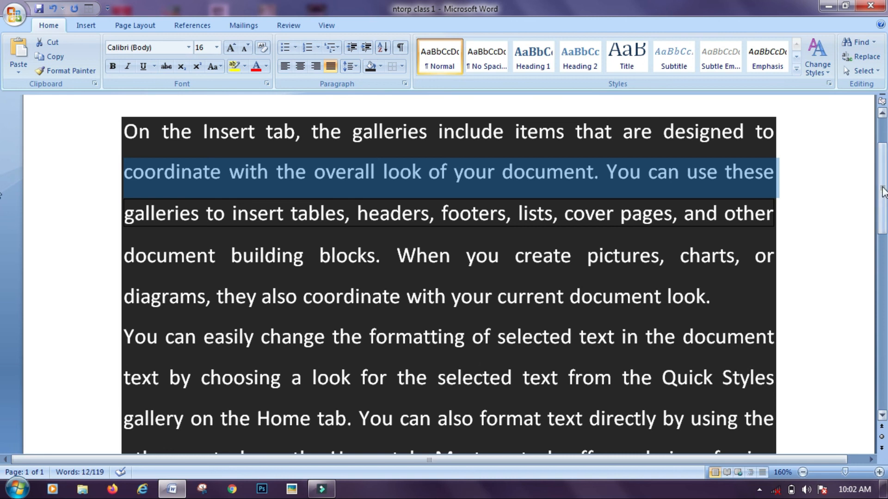
click(802, 472)
Zoom back to 110% and expand the full Quick Styles gallery with the Styles list
click(803, 472)
click(803, 472)
click(803, 472)
click(803, 472)
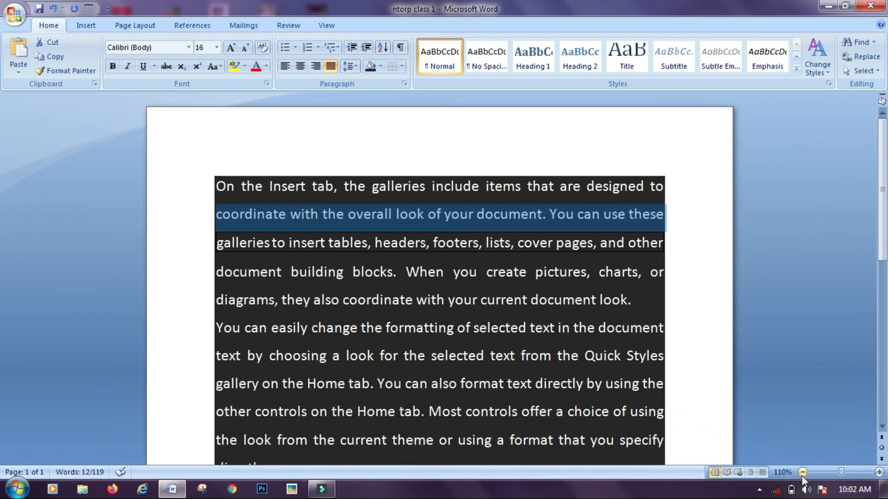
click(803, 472)
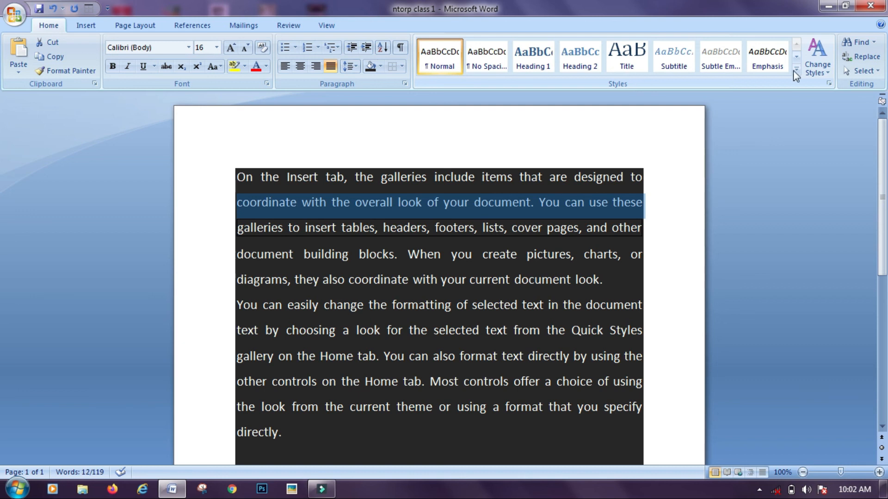
click(829, 82)
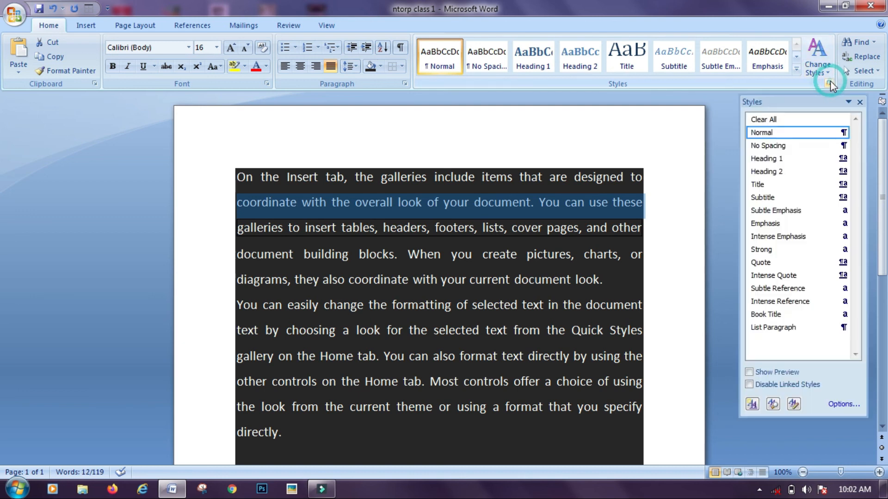
click(823, 71)
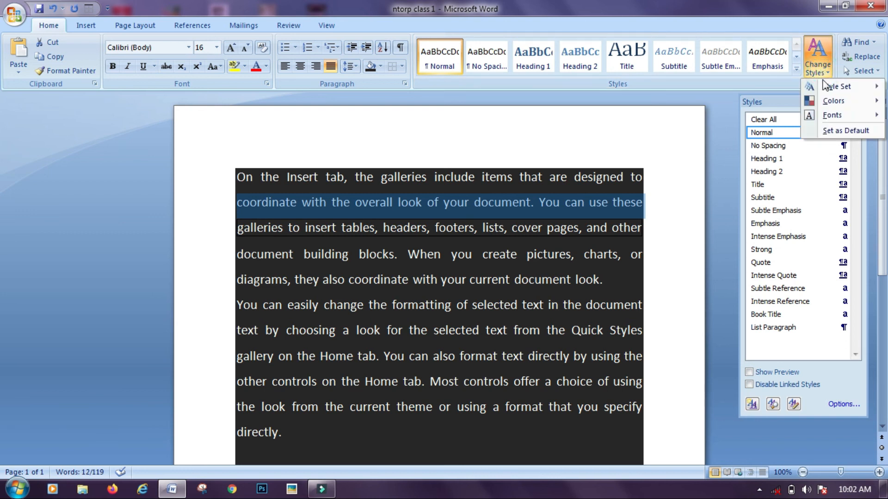
mouse_move(830, 90)
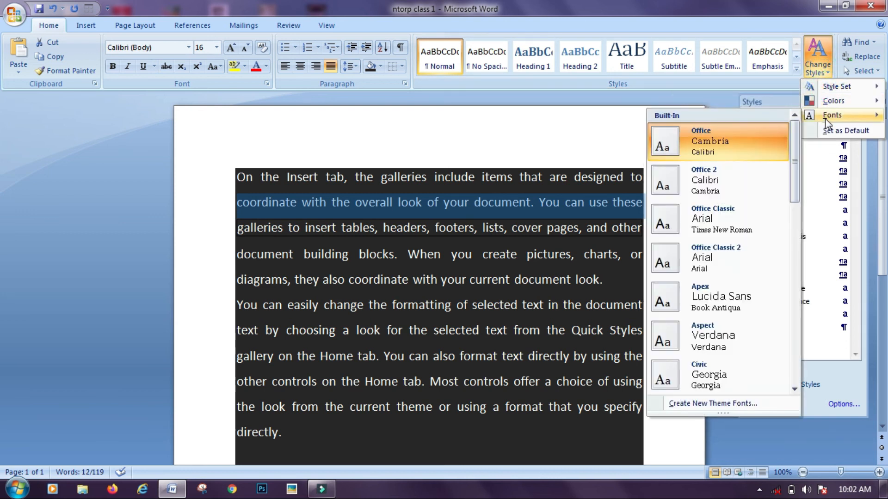
click(795, 70)
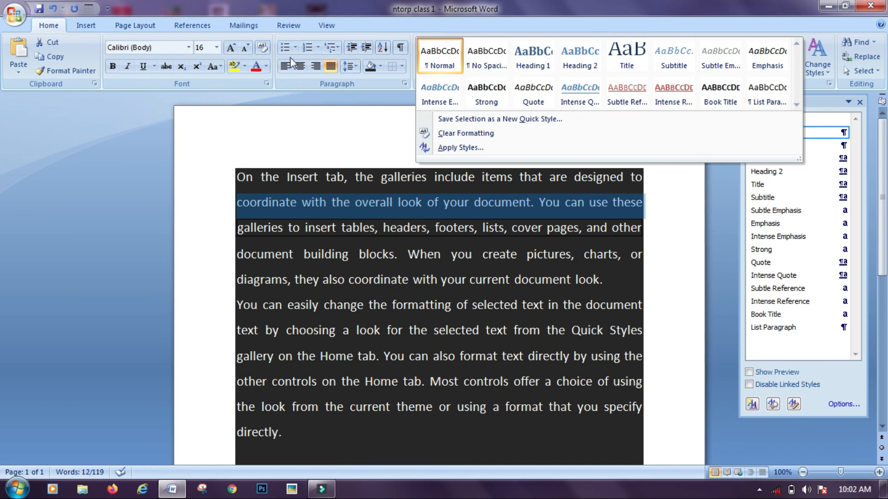
Set the shading to White, first on the selected line and then on all the text
click(382, 66)
click(381, 66)
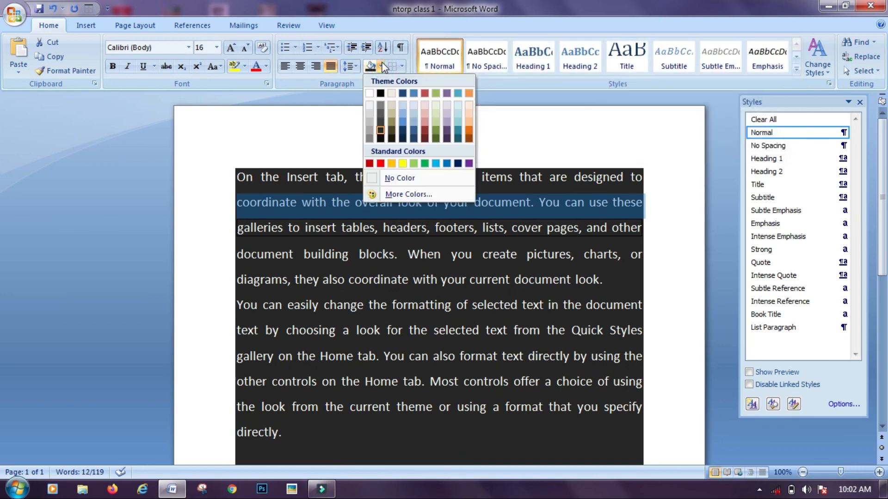
click(369, 92)
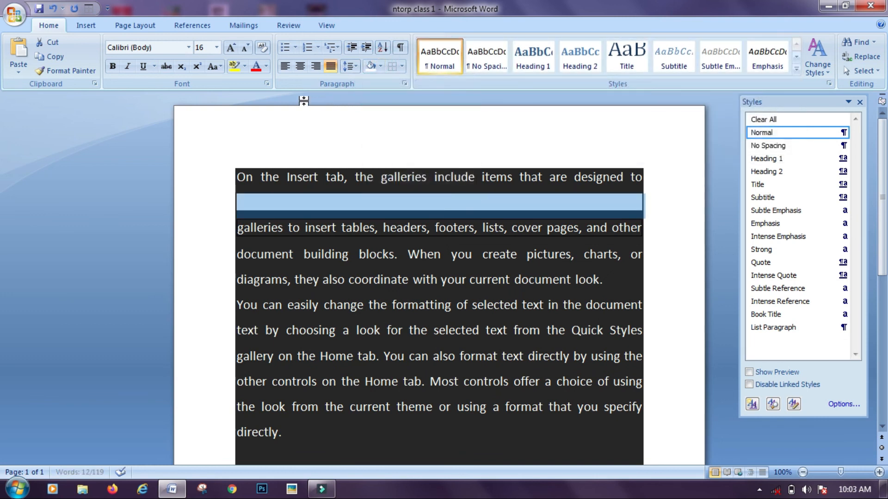
key(ctrl+a)
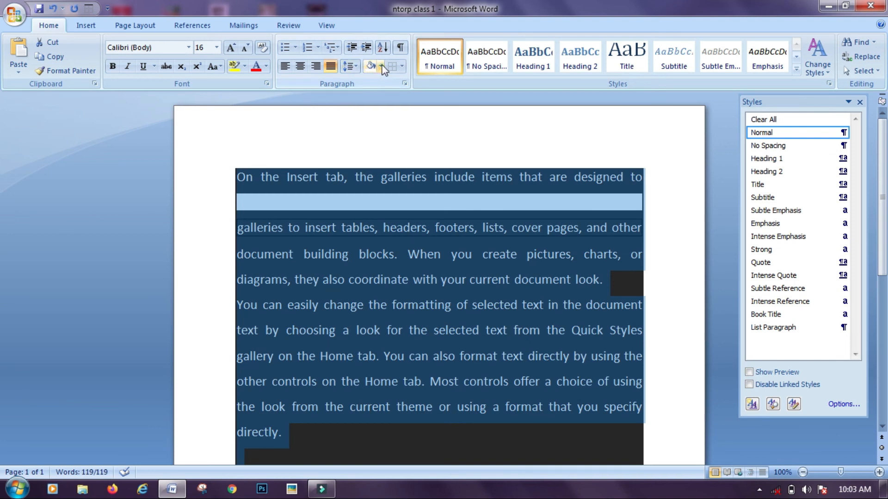
click(382, 67)
click(371, 92)
click(291, 123)
Remove the box border from the line beginning 'galleries' and close the Styles pane
drag(234, 227, 656, 225)
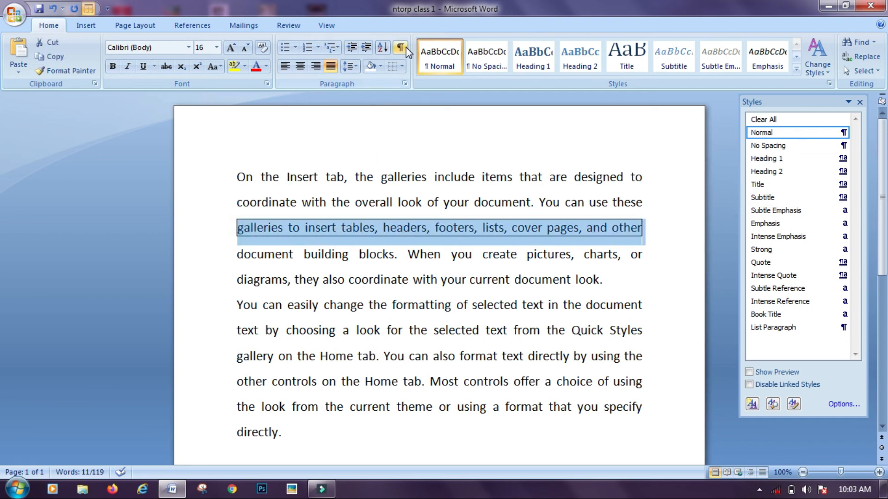
click(402, 67)
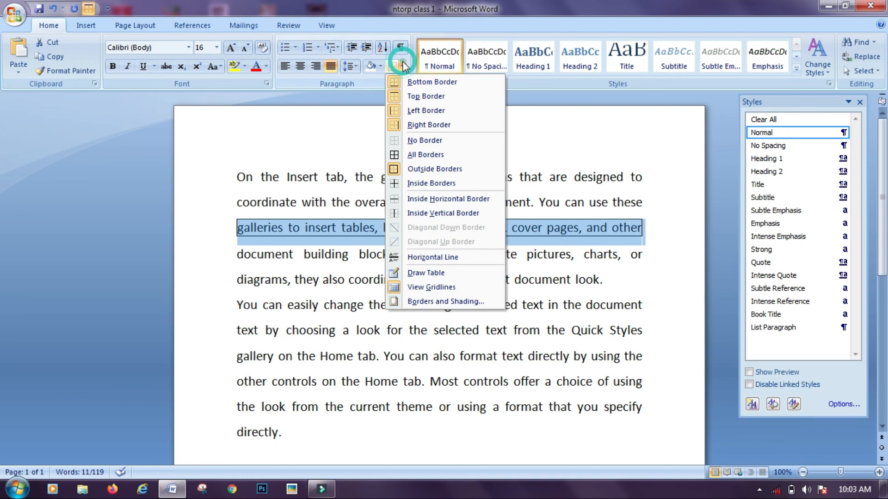
click(409, 139)
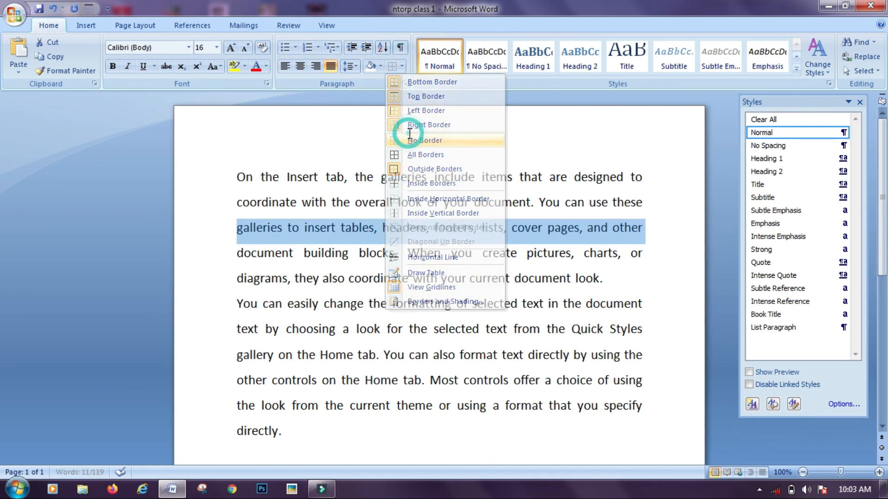
click(357, 143)
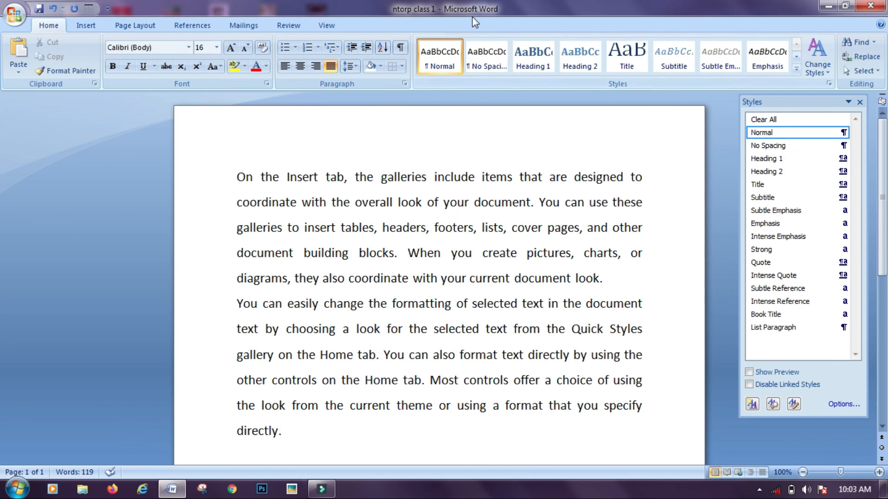
key(ctrl+a)
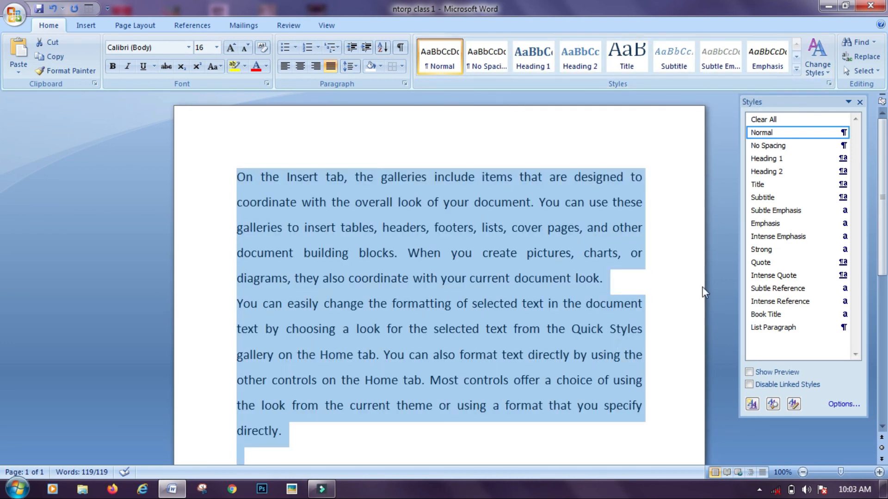
click(679, 264)
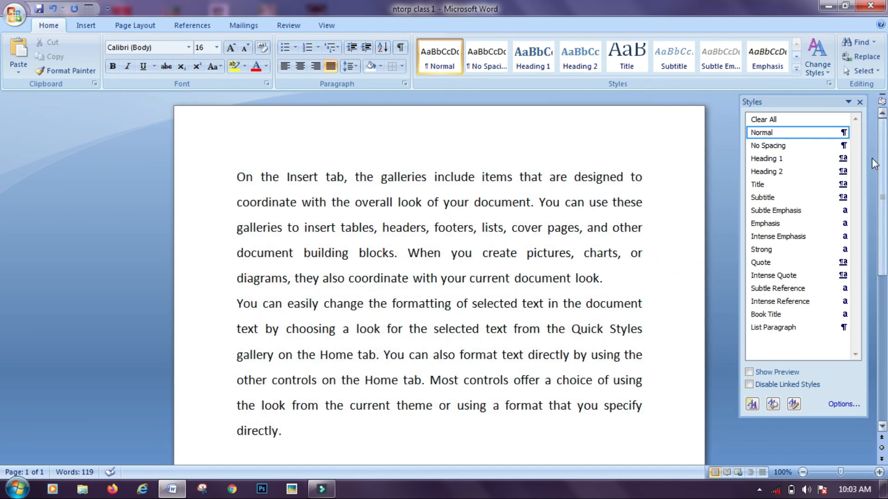
click(860, 102)
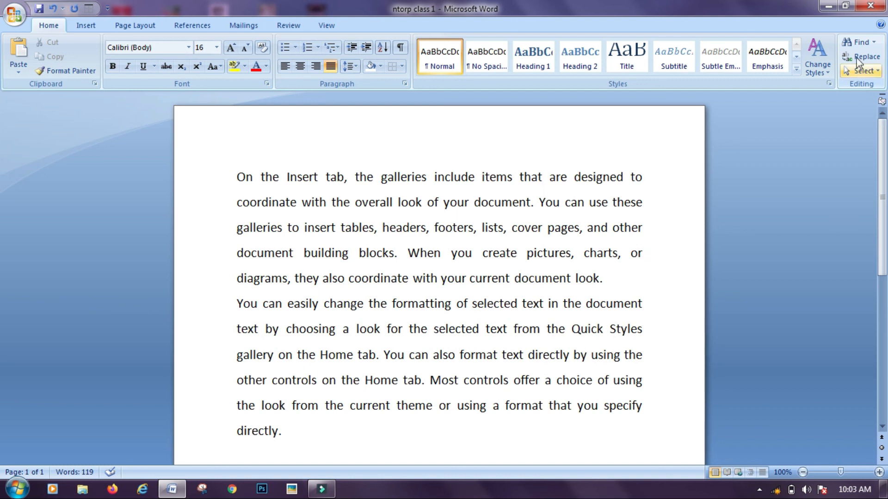
Search the document for 'LOOK' and step through each match with Find Next
click(857, 45)
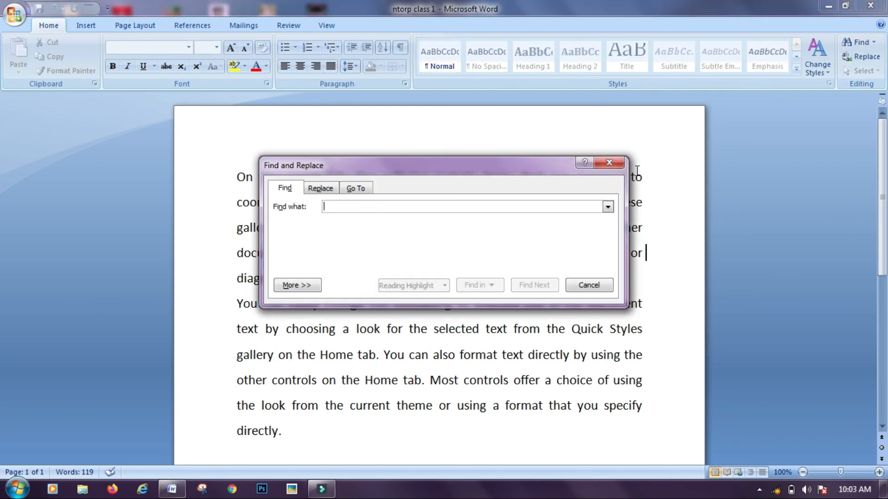
click(509, 153)
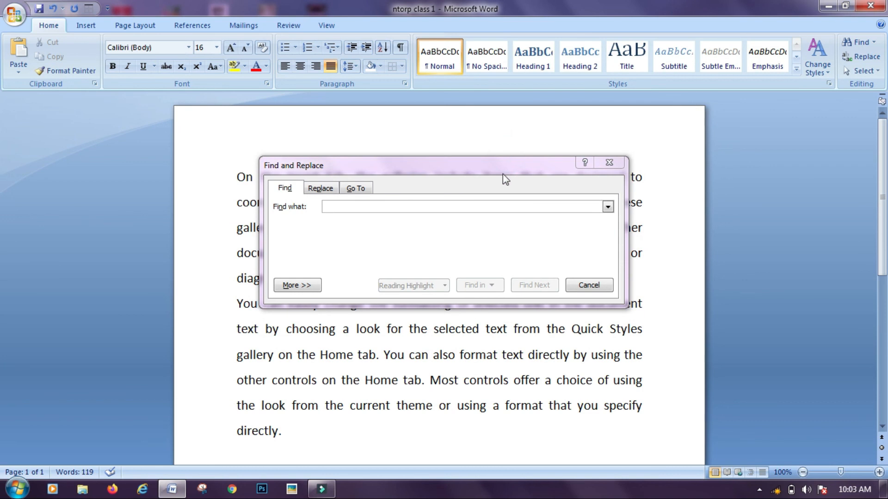
drag(503, 161, 584, 98)
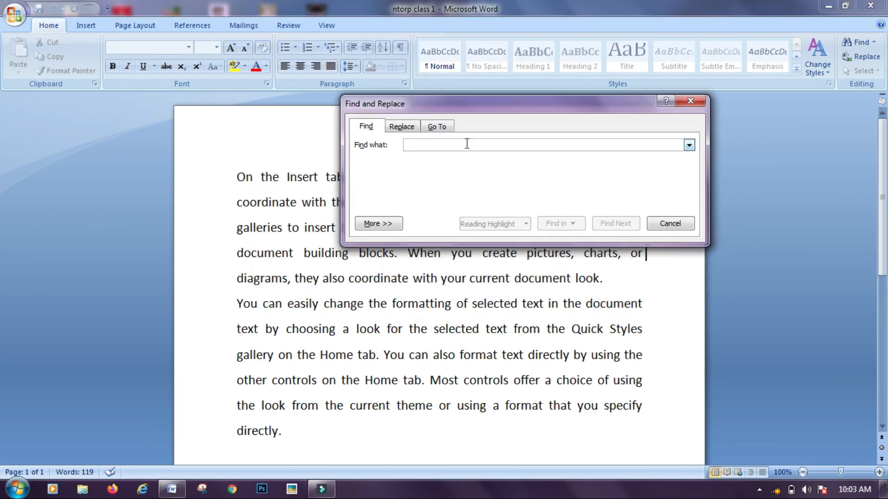
text(LOOK)
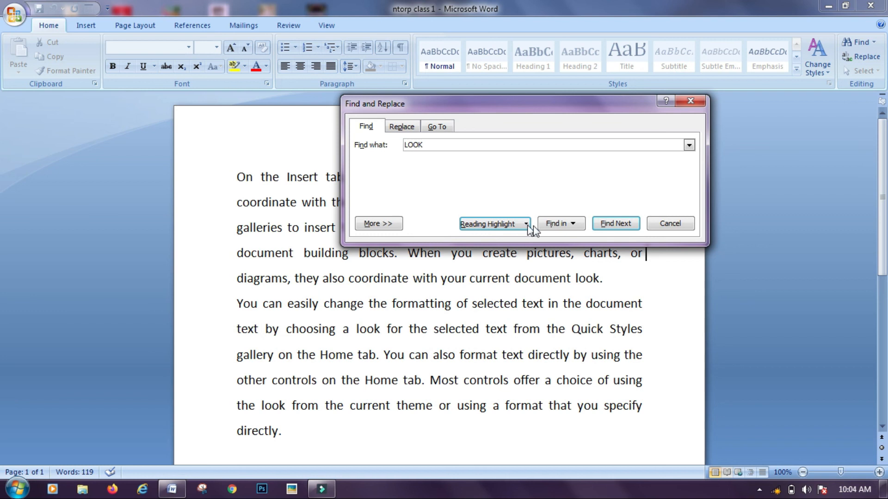
click(560, 224)
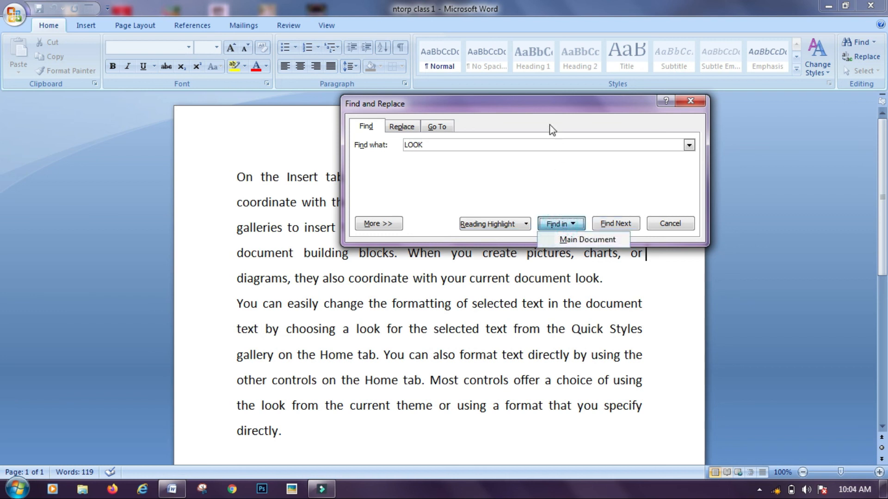
drag(545, 109, 473, 201)
drag(469, 168, 431, 123)
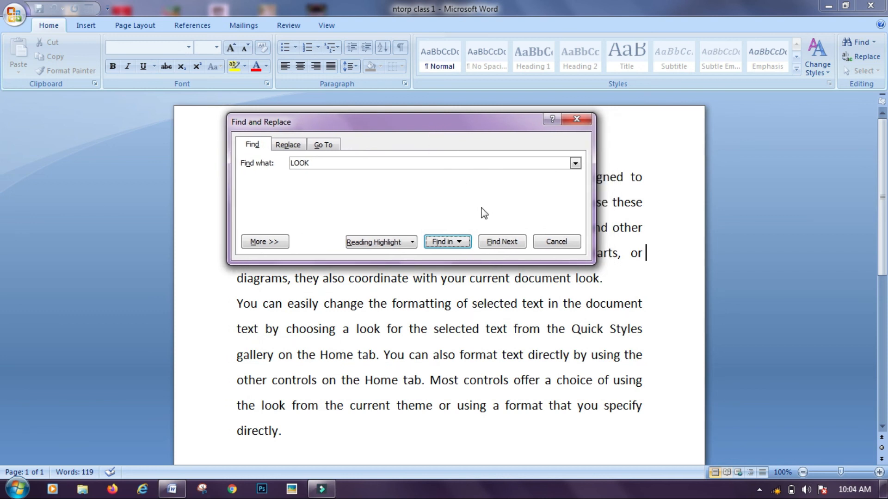
click(500, 242)
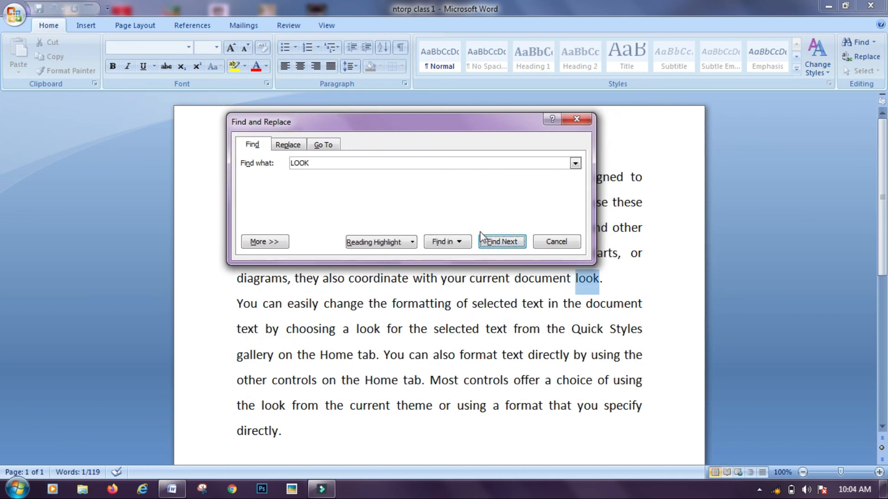
click(492, 243)
click(492, 243)
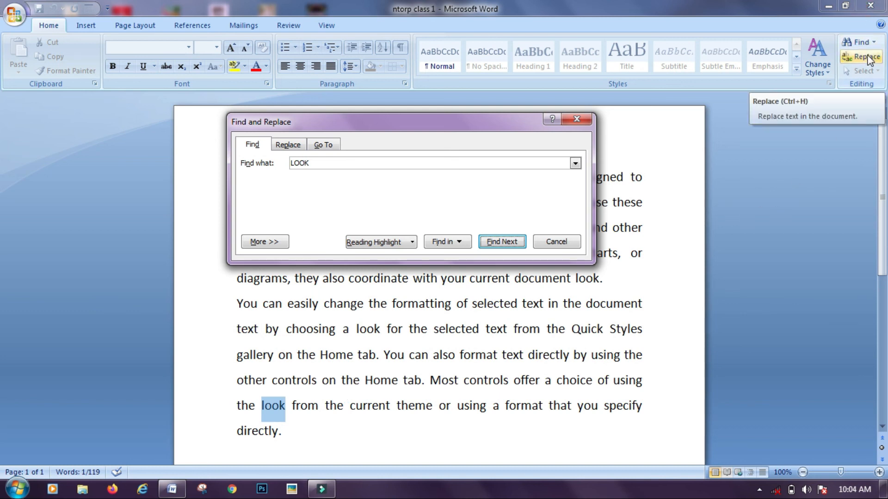
Replace the found 'look' in the last paragraph with 'NTORP'
drag(316, 163, 300, 159)
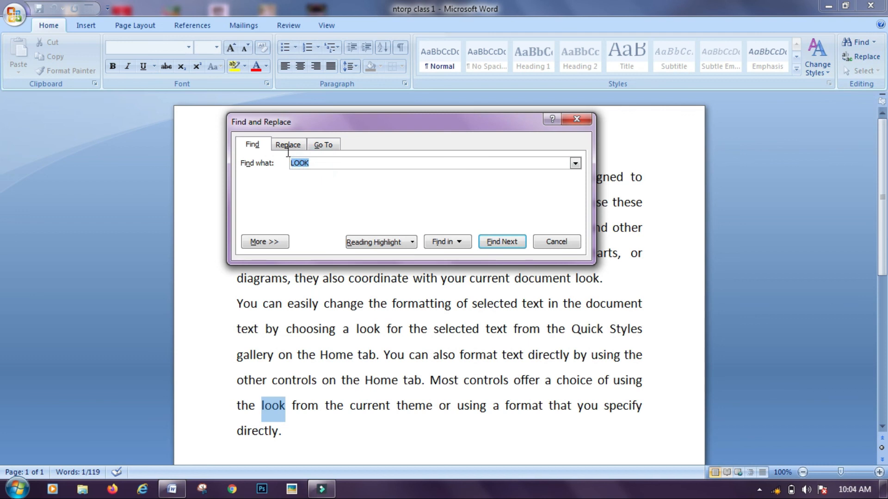
click(288, 146)
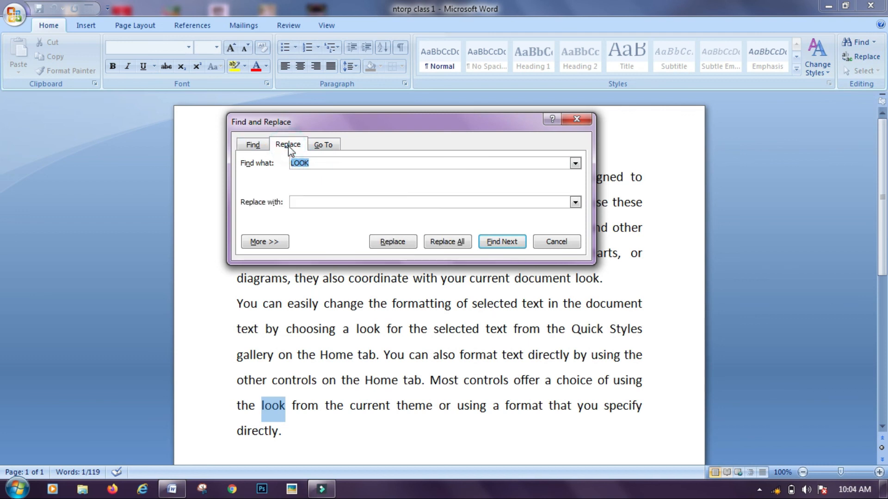
click(311, 201)
text(NTORP)
click(392, 246)
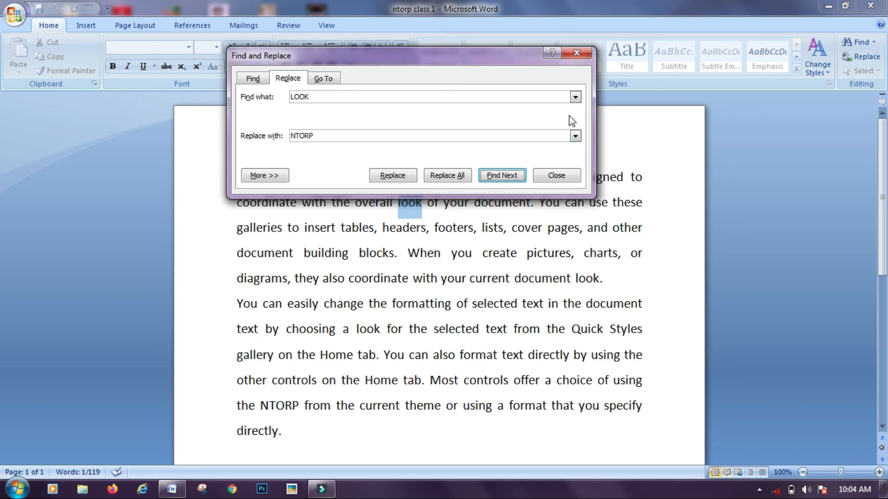
View the Go To page options, then close the Find and Replace dialog
click(324, 79)
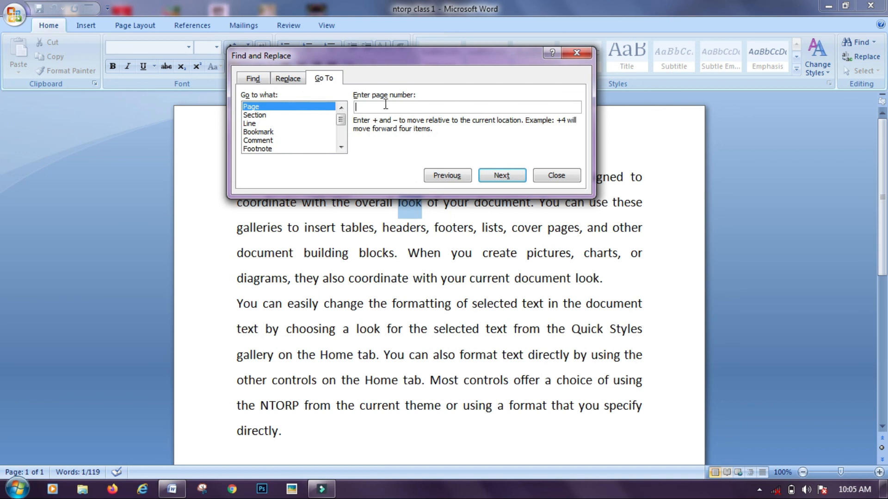
click(576, 54)
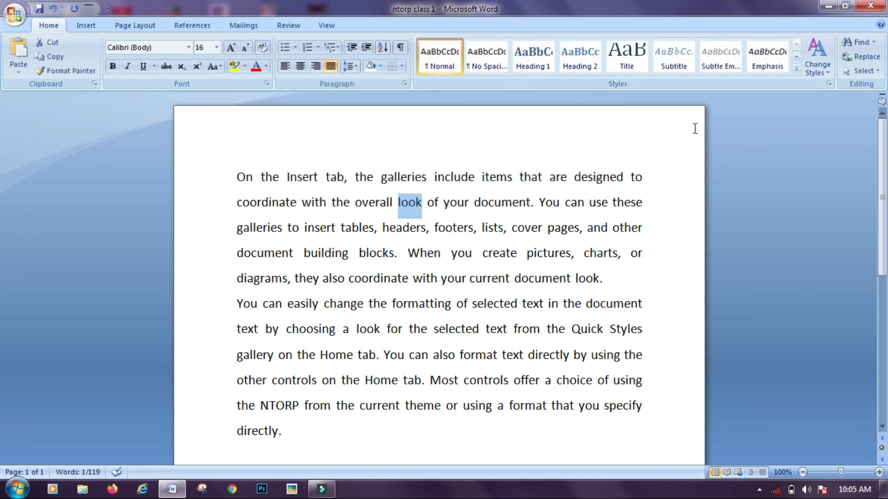